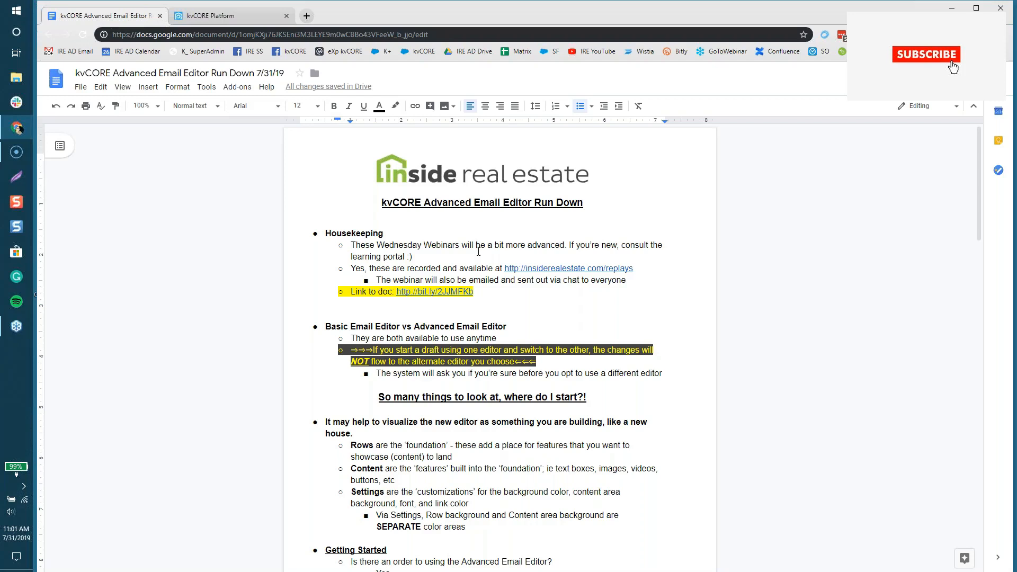
# Step: Copy the 'Link to doc' line and delete the blank line above 'Basic Email Editor'
pyautogui.moveTo(474, 292); pyautogui.dragTo(358, 293)
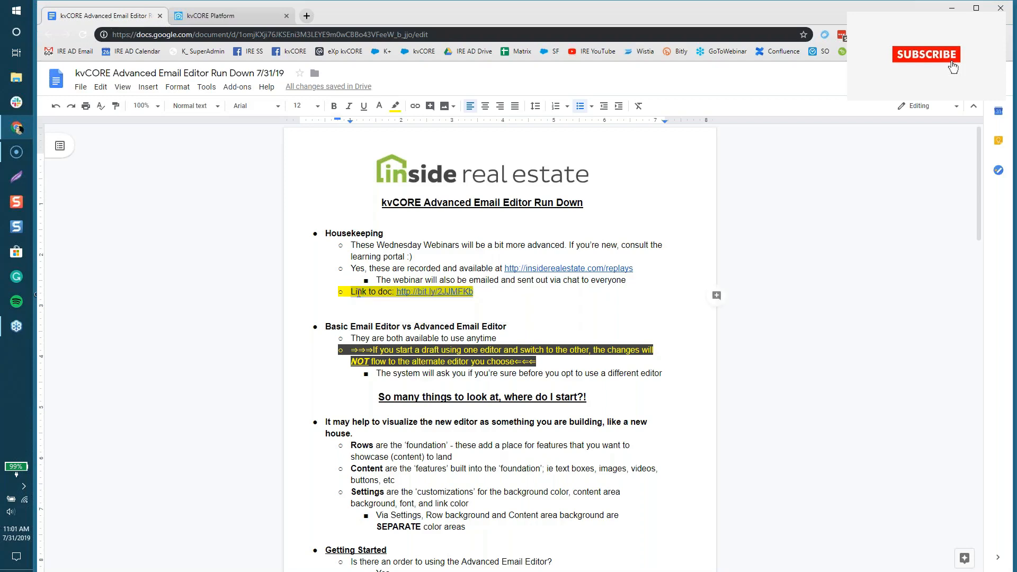
pyautogui.rightClick(358, 293)
pyautogui.click(374, 322)
pyautogui.click(377, 314)
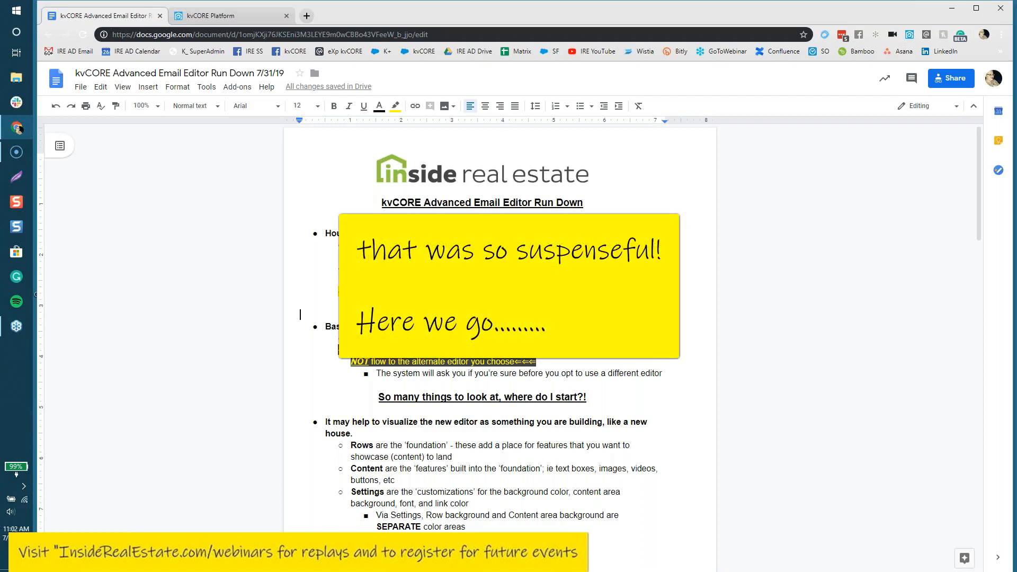
pyautogui.press('BackSpace')
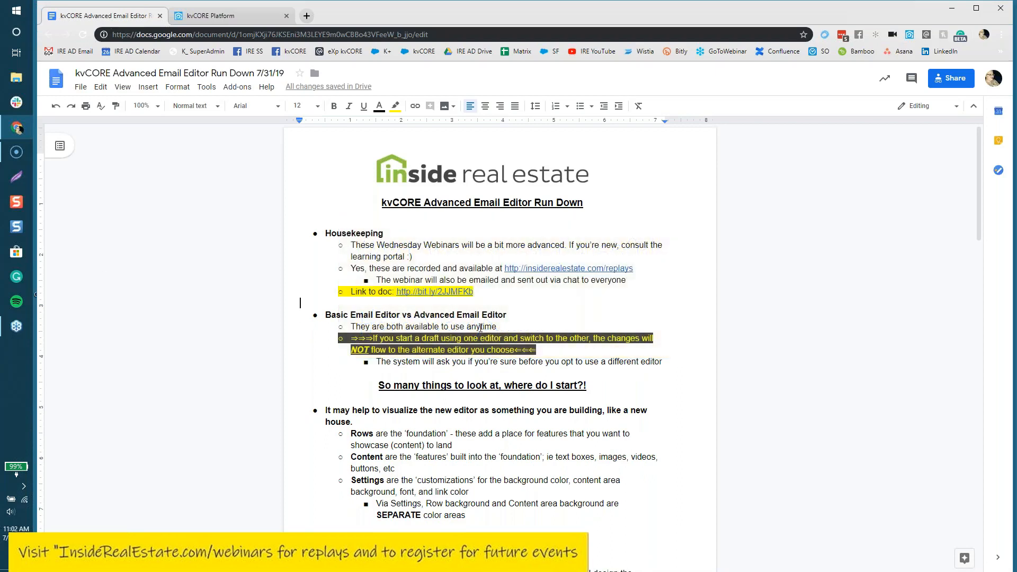
# Step: Select and copy the 'Link to doc' line again
pyautogui.moveTo(473, 292); pyautogui.dragTo(349, 291)
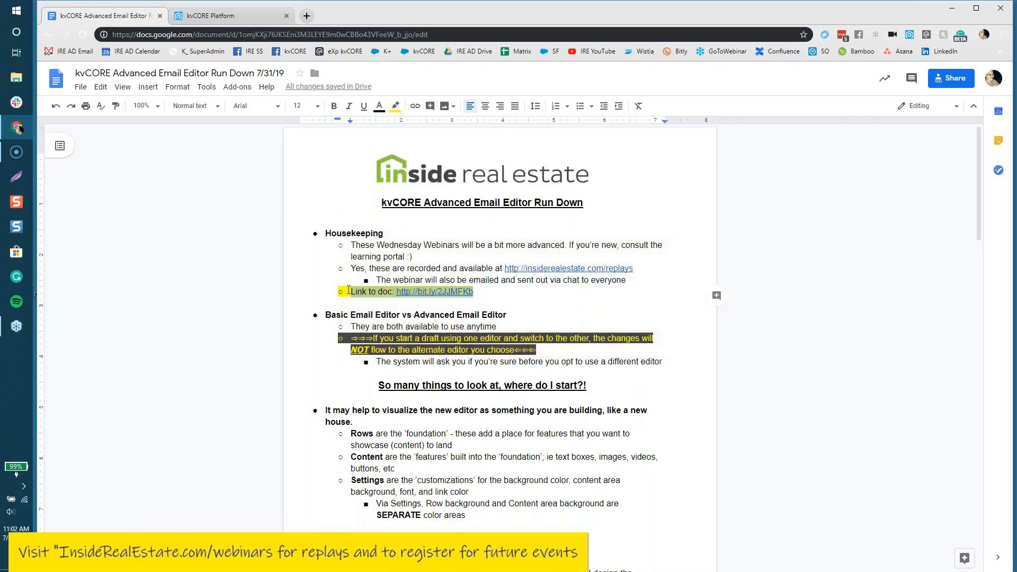
pyautogui.rightClick(354, 293)
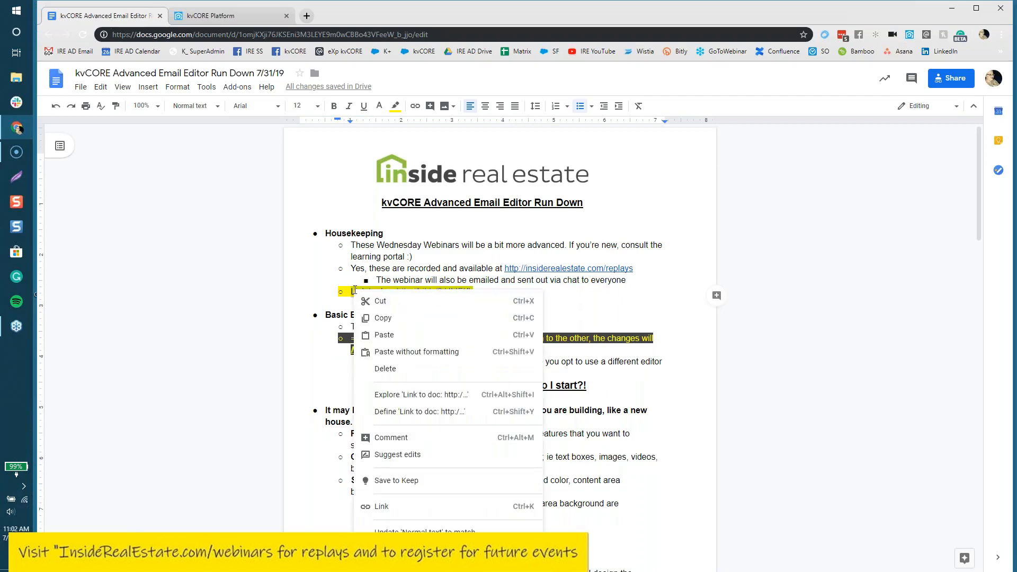
pyautogui.click(385, 318)
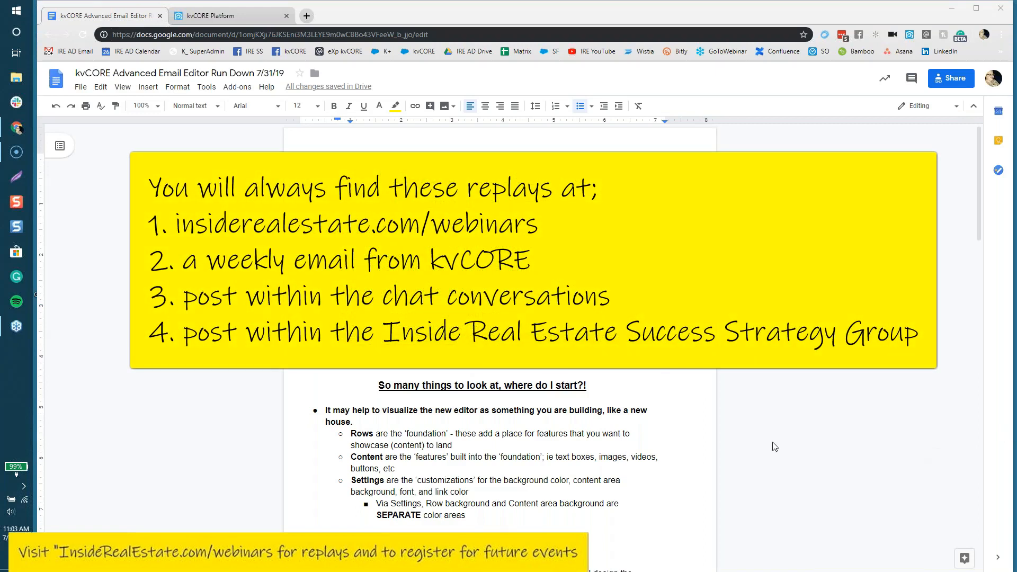
# Step: Switch to kvCORE Platform and bring up the support chat home view
pyautogui.click(212, 16)
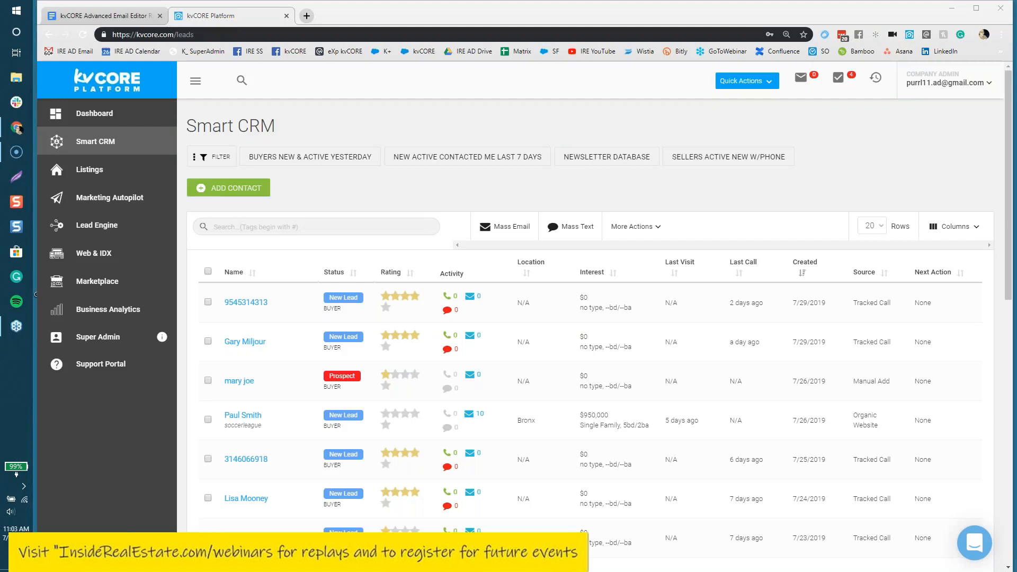
pyautogui.click(976, 546)
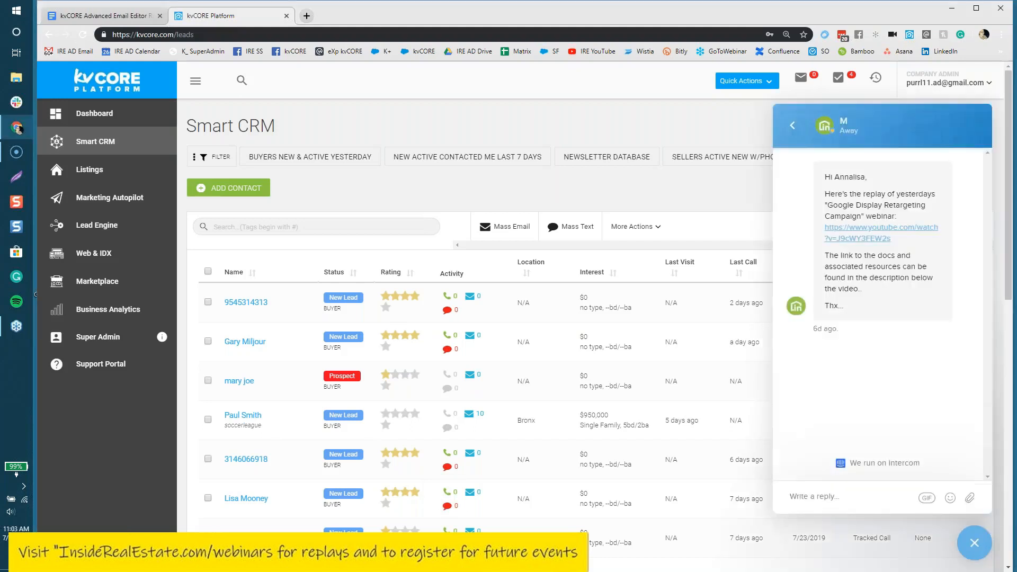
pyautogui.click(793, 127)
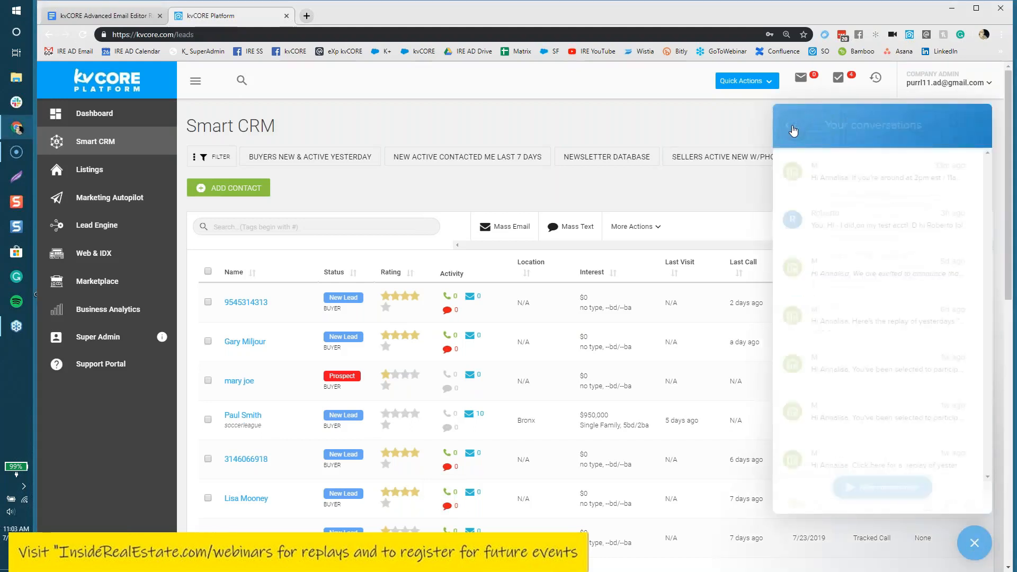
pyautogui.click(793, 127)
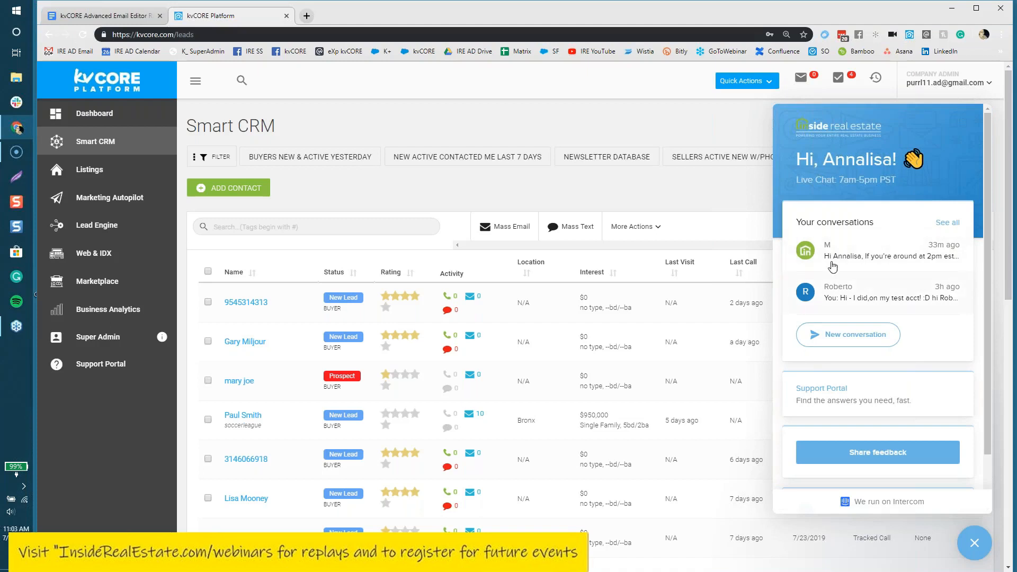
# Step: List all chat conversations and view the Advanced Email Editor announcement thread
pyautogui.click(948, 223)
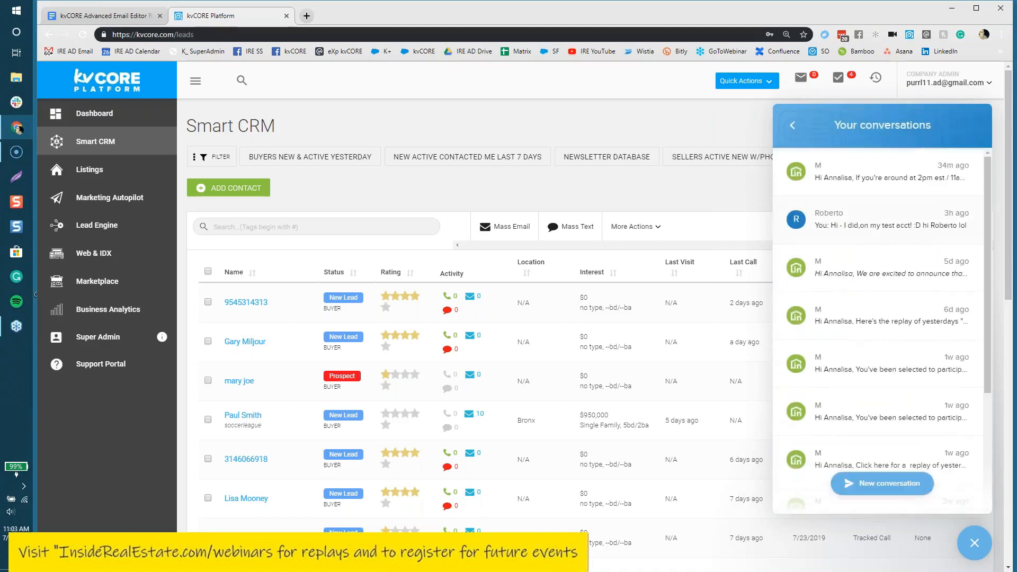
pyautogui.click(858, 276)
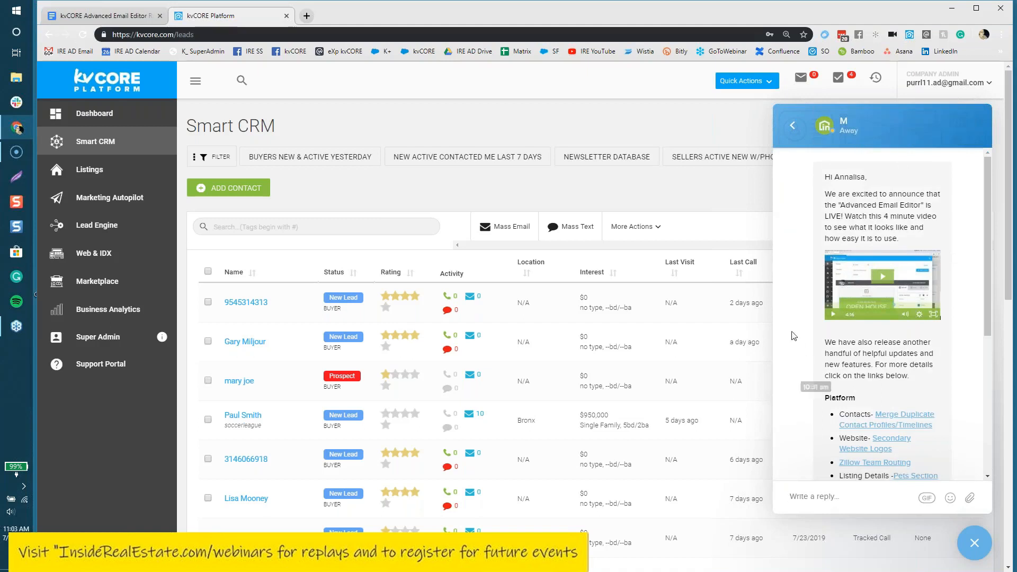
pyautogui.click(795, 134)
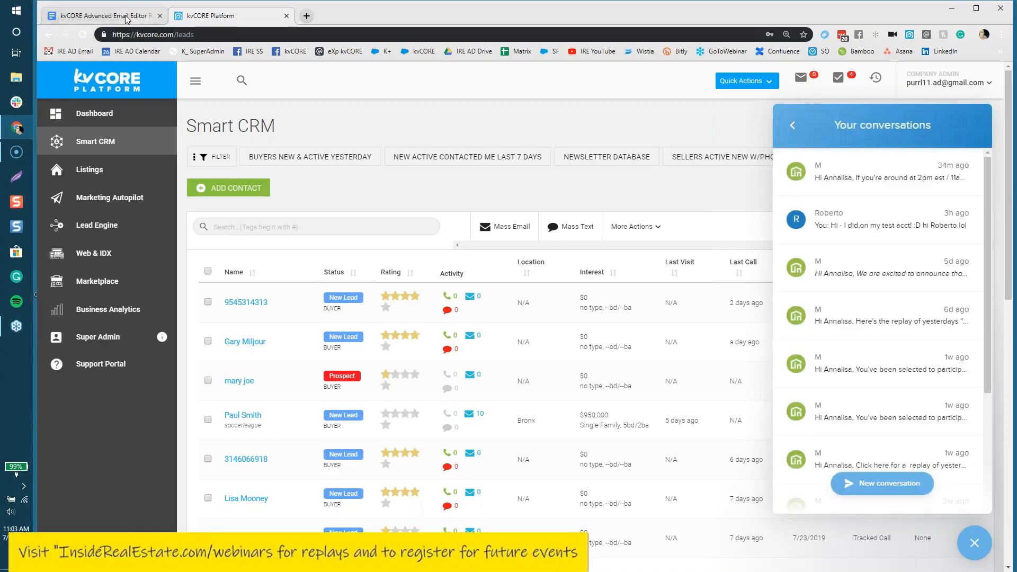
pyautogui.click(101, 15)
# Step: Highlight the replays link and the 'Basic Email Editor vs Advanced Email Editor' heading
pyautogui.click(633, 269)
pyautogui.moveTo(633, 268); pyautogui.dragTo(504, 270)
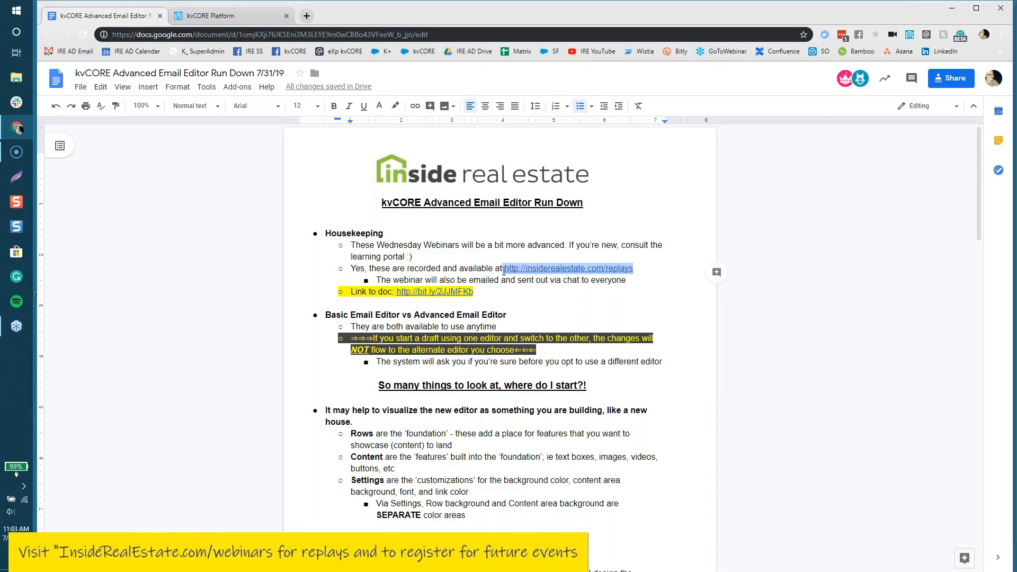
pyautogui.click(491, 266)
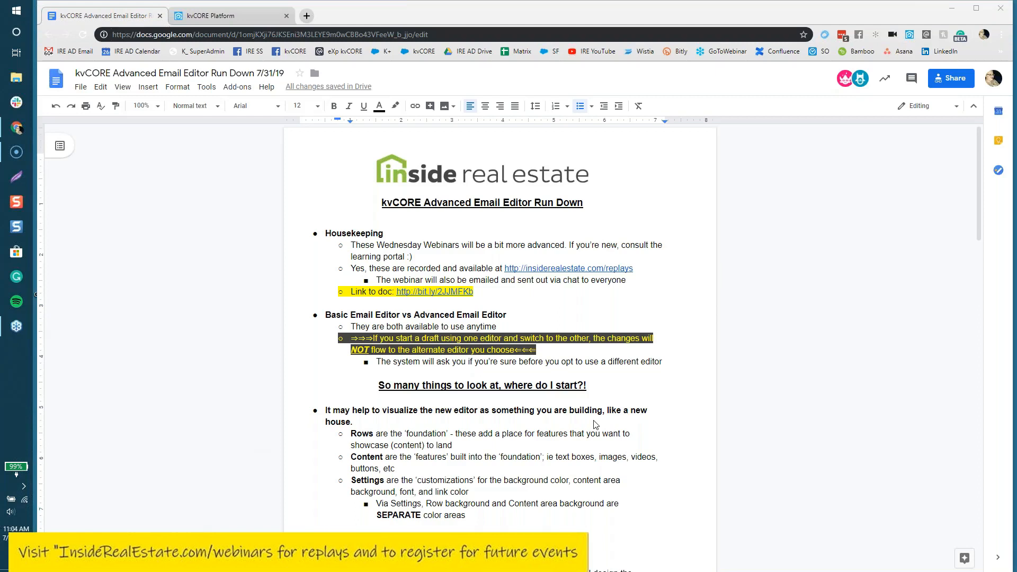
pyautogui.click(569, 310)
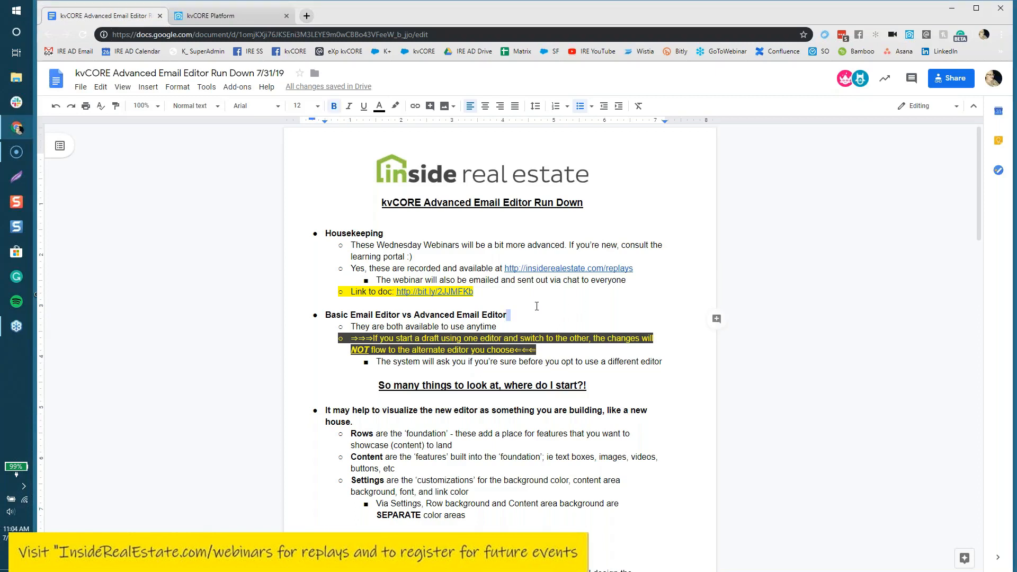
pyautogui.moveTo(326, 315); pyautogui.dragTo(509, 315)
pyautogui.click(514, 309)
pyautogui.tripleClick(514, 316)
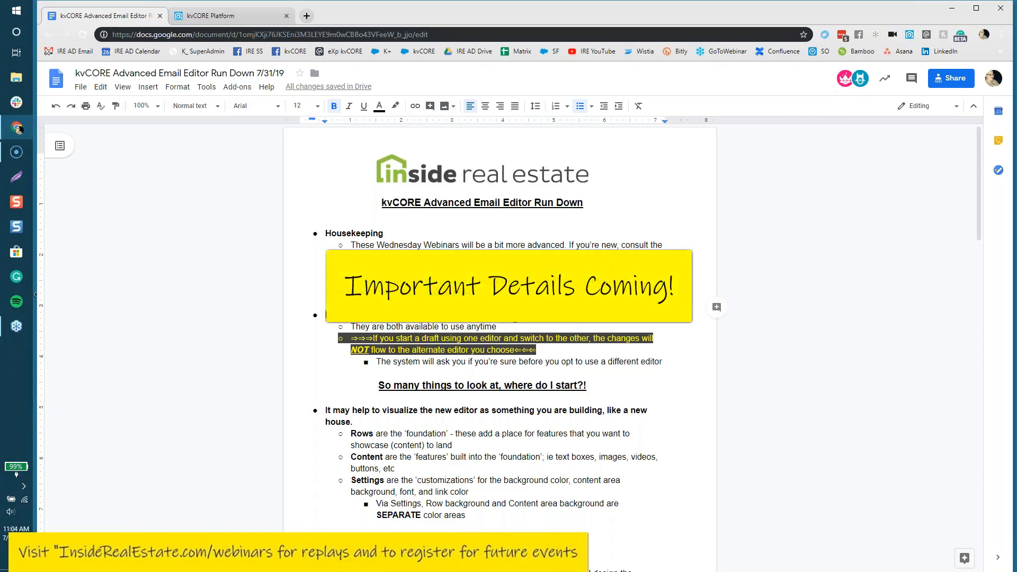
# Step: Highlight the switching-editors and confirmation-prompt bullets, then return to kvCORE Platform
pyautogui.moveTo(539, 350); pyautogui.dragTo(317, 345)
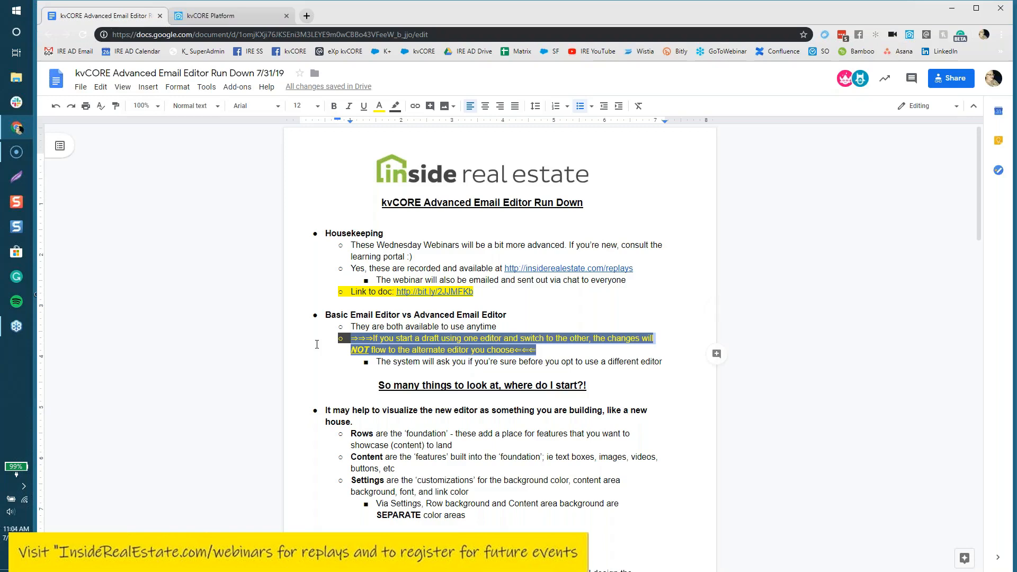
pyautogui.click(489, 340)
pyautogui.moveTo(663, 361); pyautogui.dragTo(424, 364)
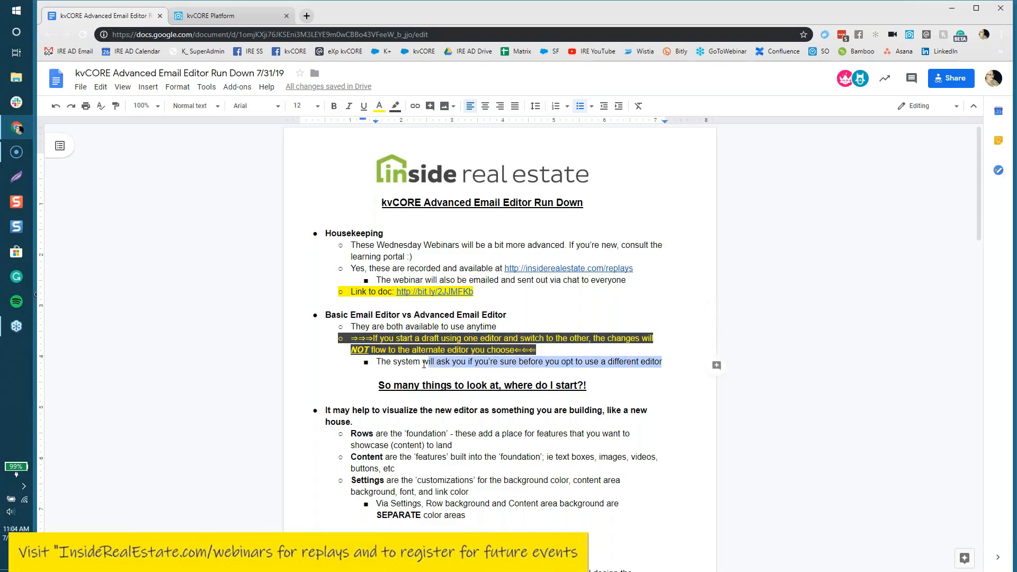
pyautogui.tripleClick(378, 361)
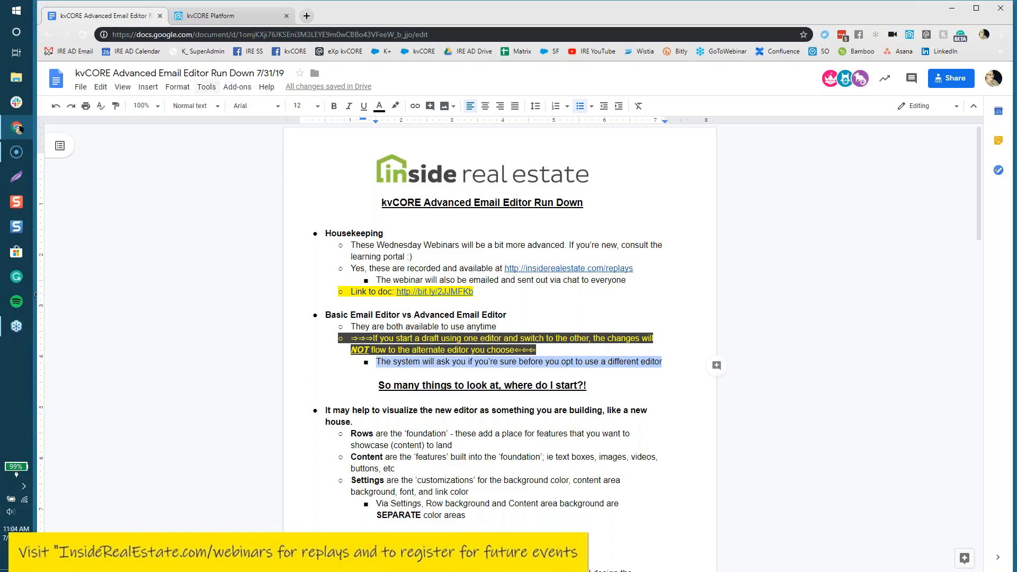
pyautogui.click(204, 18)
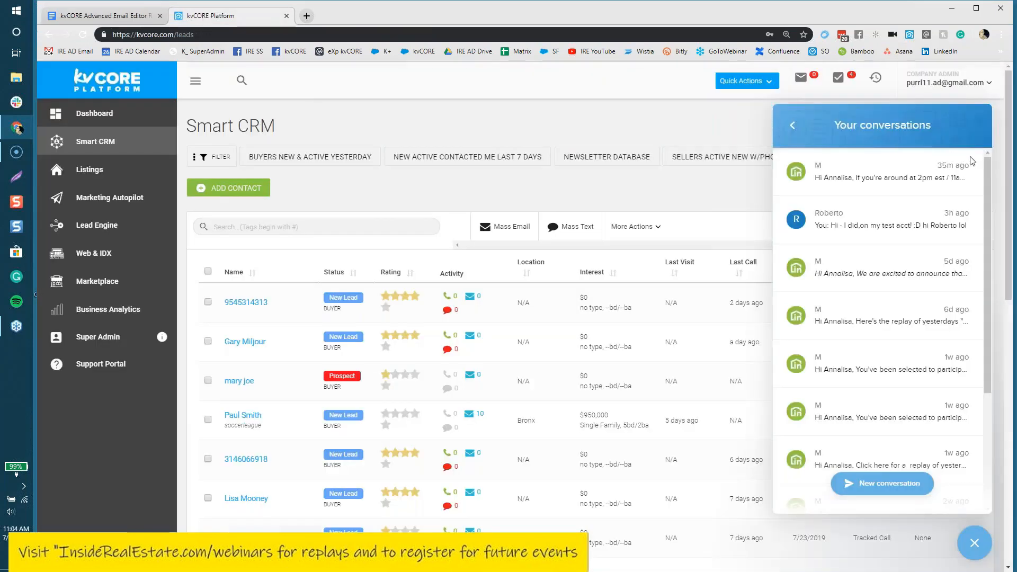
# Step: Close the support chat and start a Send Email with message 'starting to type in info'
pyautogui.click(792, 125)
pyautogui.click(972, 550)
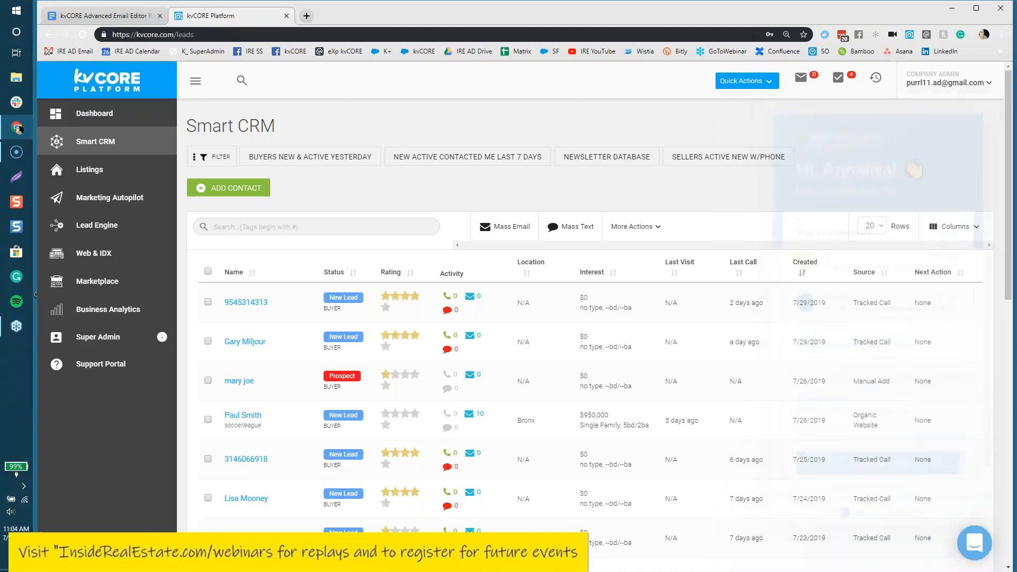
pyautogui.click(739, 83)
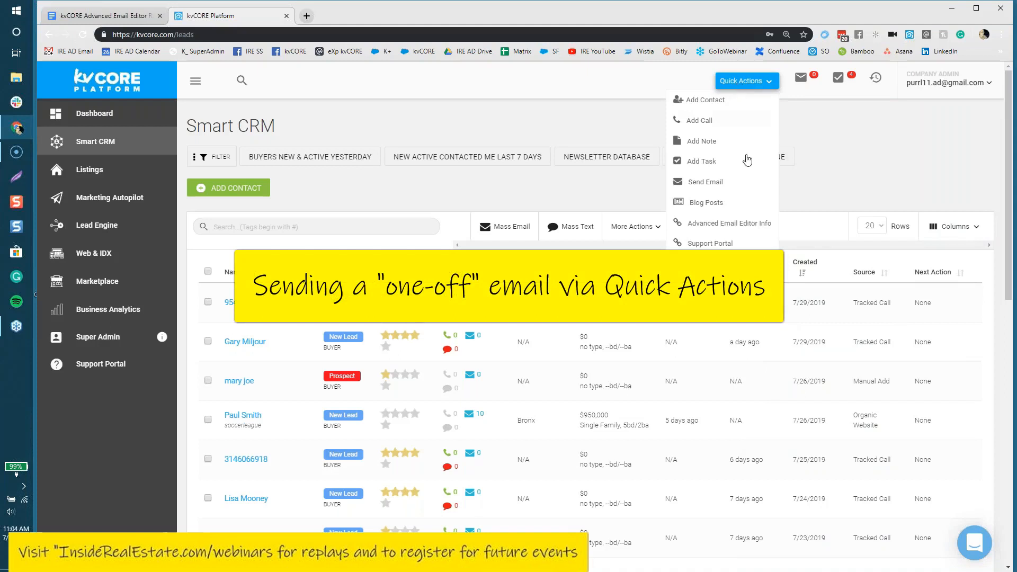
pyautogui.click(709, 182)
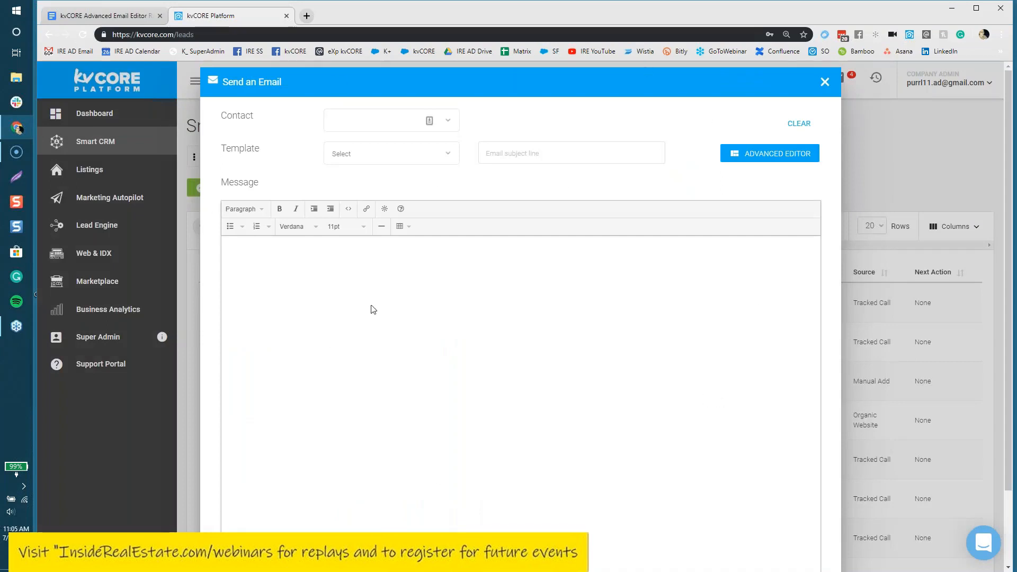
pyautogui.write('starting to type in info')
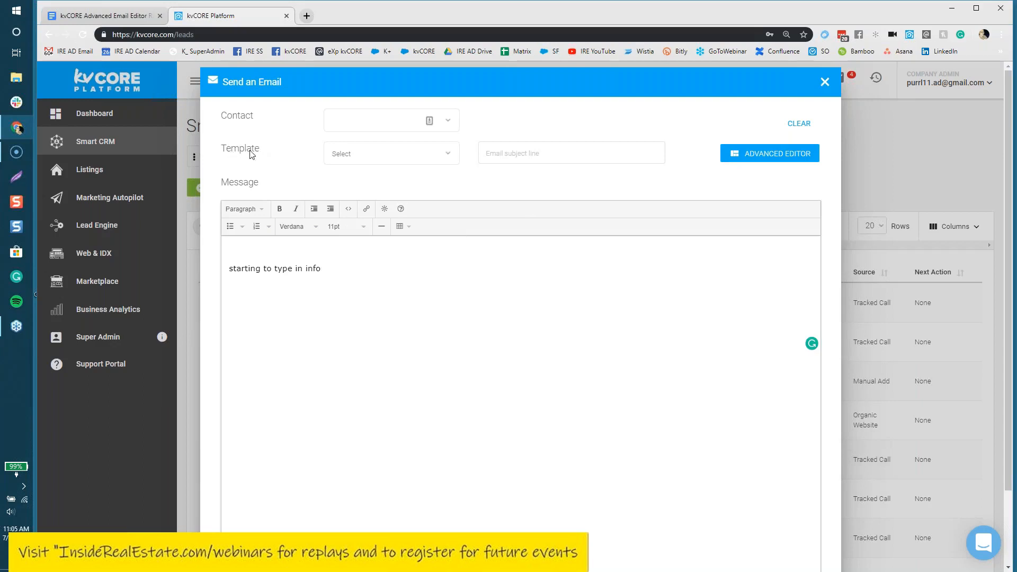
# Step: Scroll the Template dropdown down to the New Listing and Newsletter entries
pyautogui.click(435, 156)
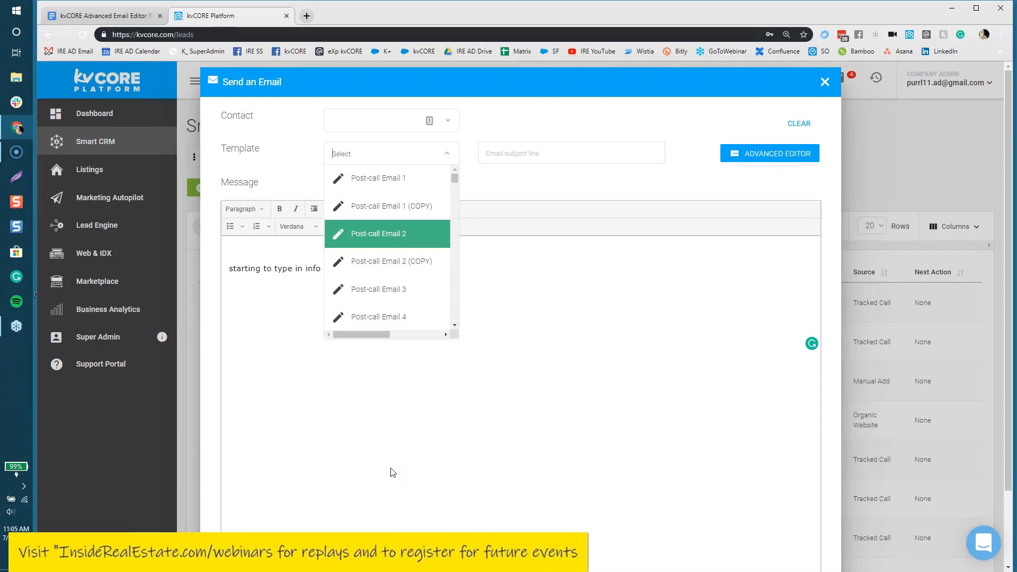
pyautogui.moveTo(456, 182); pyautogui.dragTo(450, 270)
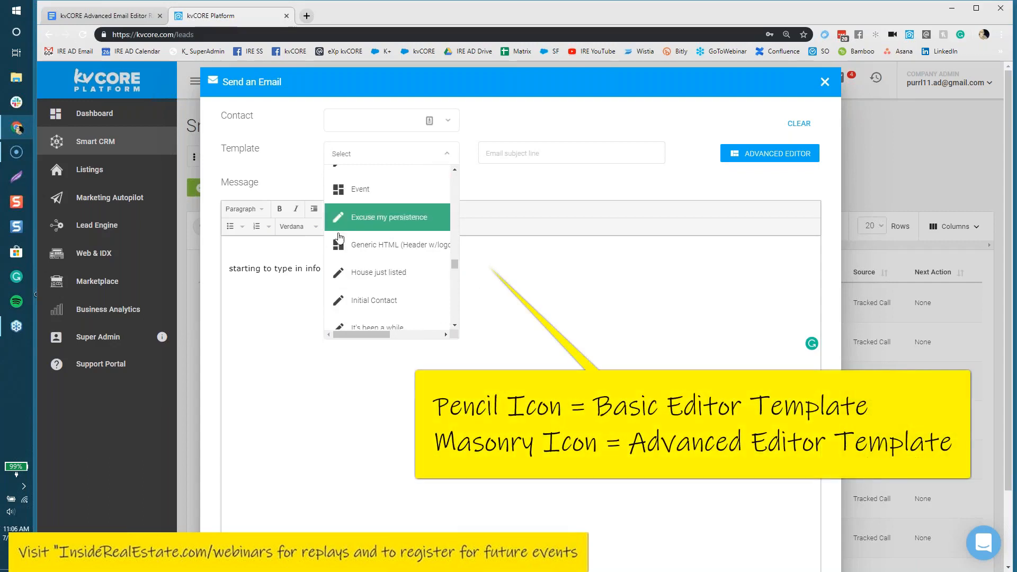
pyautogui.moveTo(456, 267); pyautogui.dragTo(459, 282)
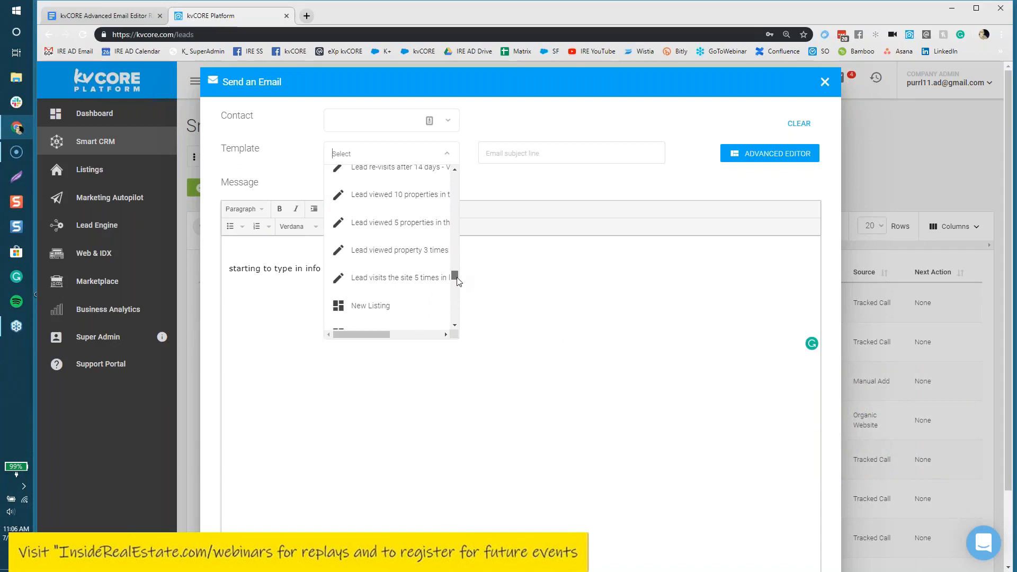
pyautogui.scroll(-1, 455, 289)
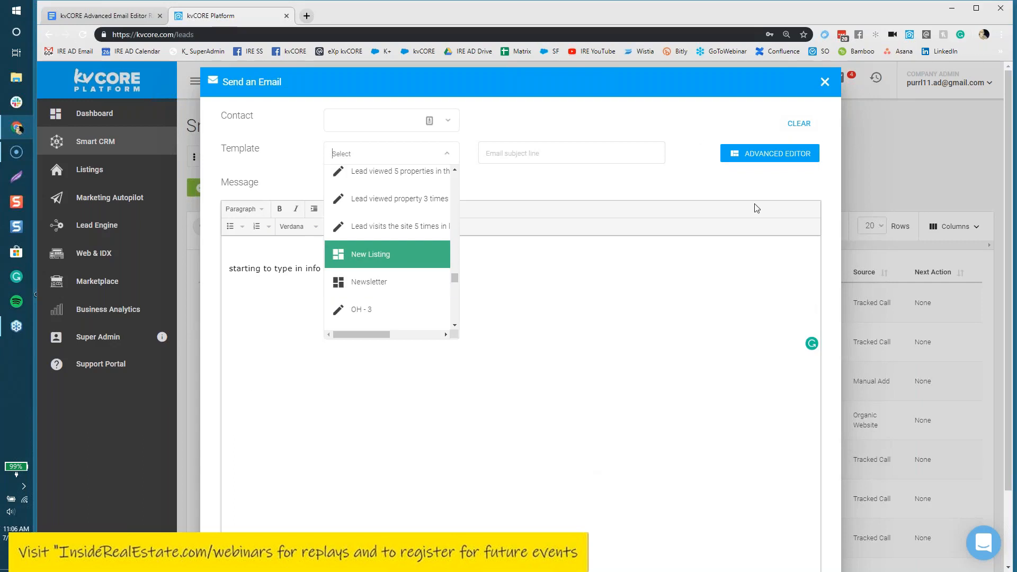
# Step: Pick the New Listing template, then close the email, discarding the draft
pyautogui.click(354, 255)
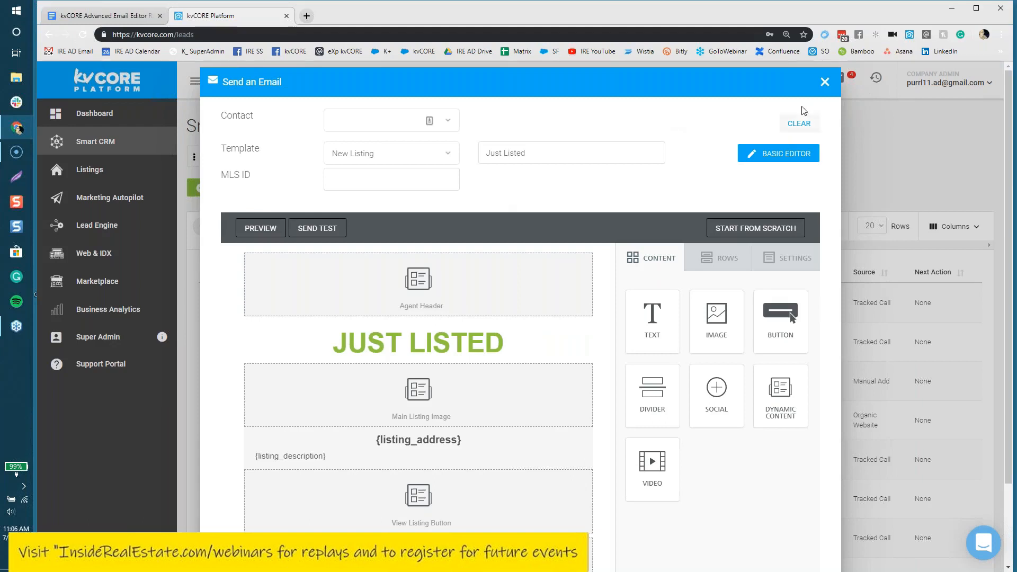
pyautogui.click(825, 84)
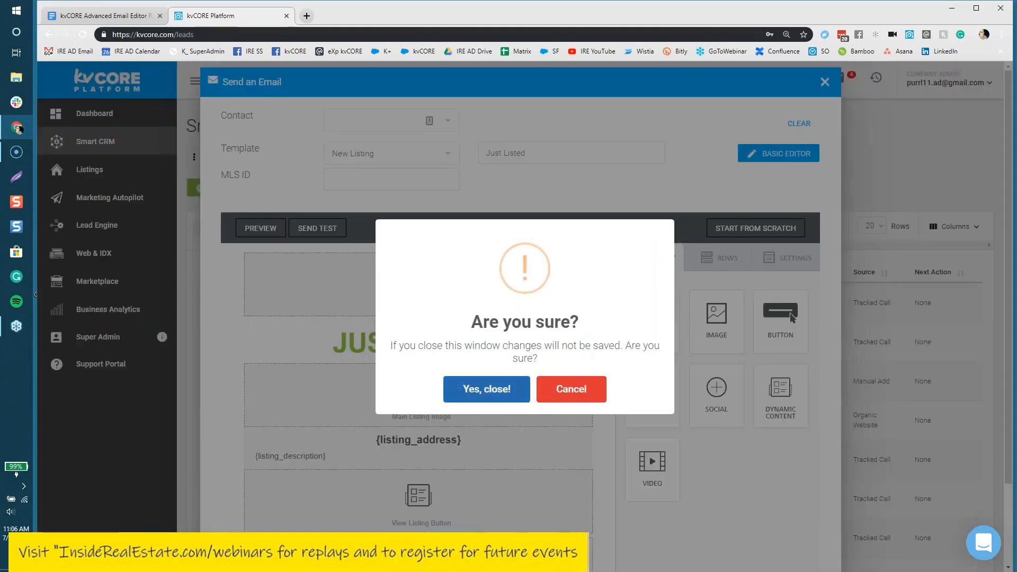
pyautogui.click(486, 389)
pyautogui.click(737, 82)
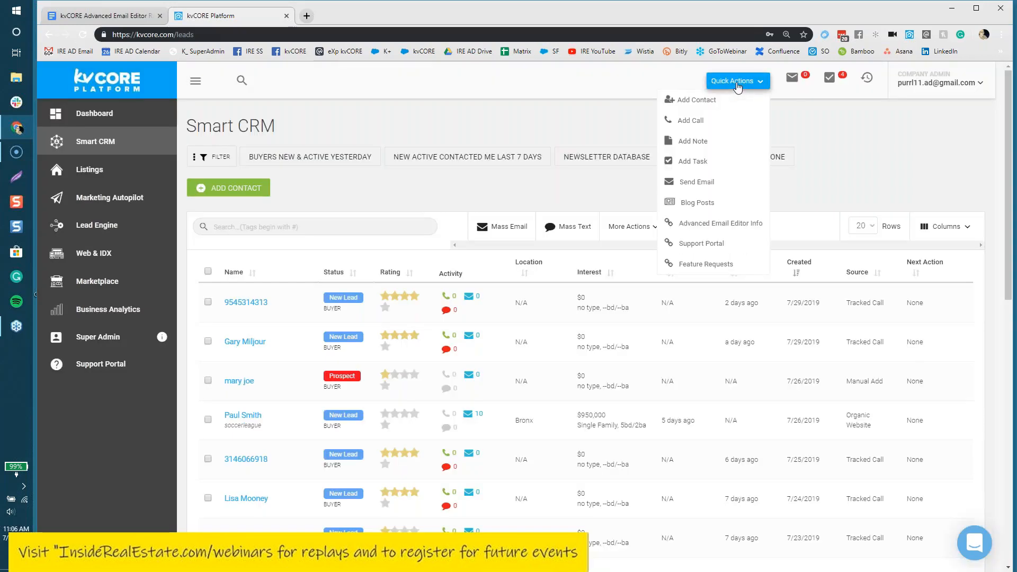
# Step: Start a new email from Quick Actions using the New Listing template
pyautogui.click(695, 182)
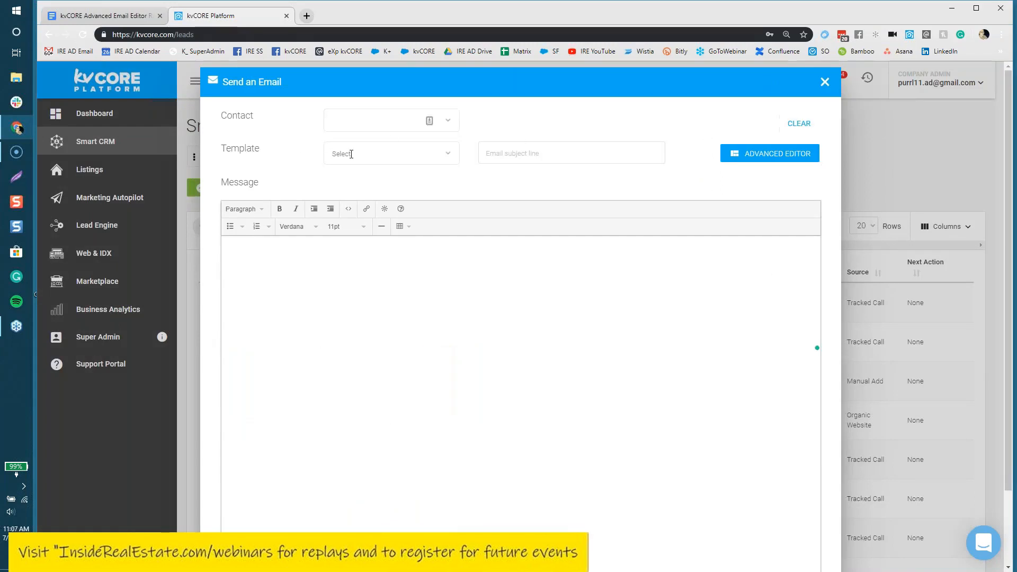
pyautogui.click(369, 148)
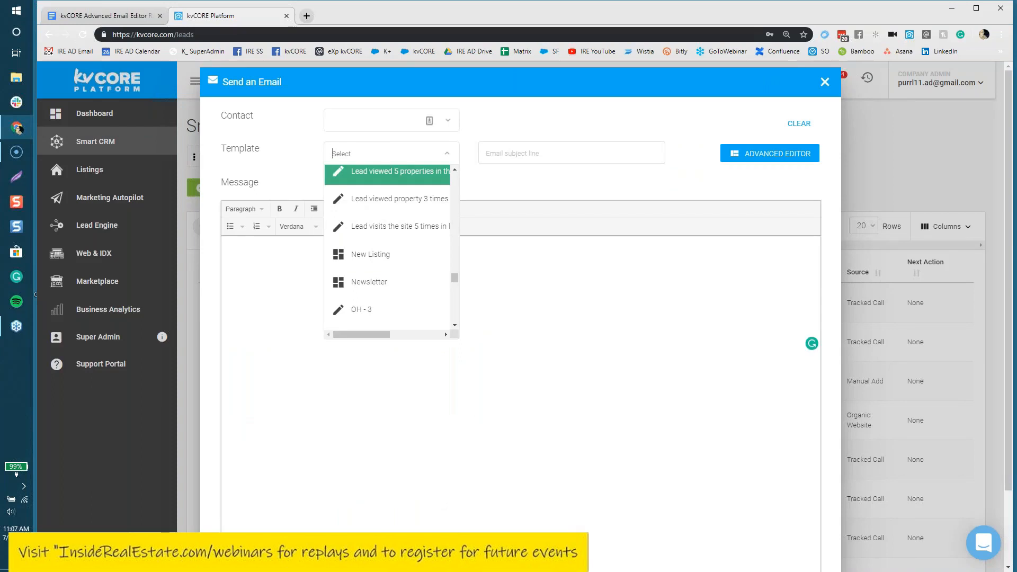
pyautogui.click(371, 255)
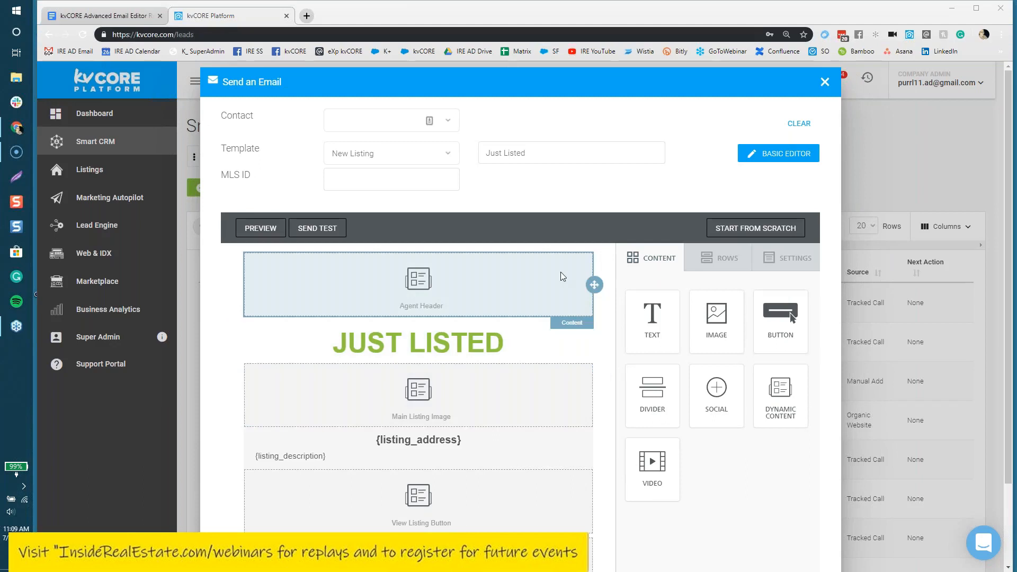
# Step: Show the Agent Header block's Content Properties after briefly selecting the JUST LISTED heading
pyautogui.click(420, 281)
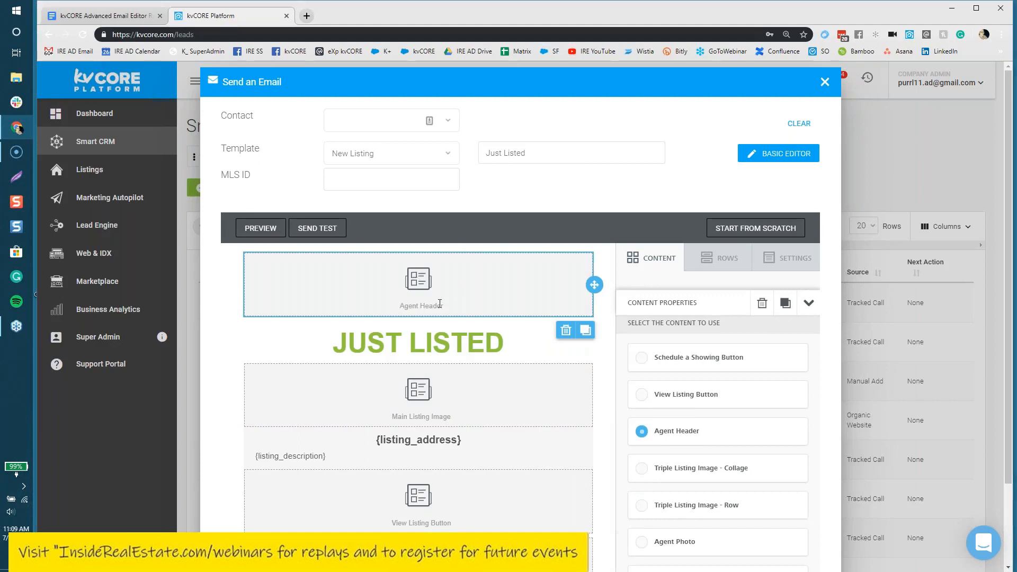
pyautogui.click(369, 349)
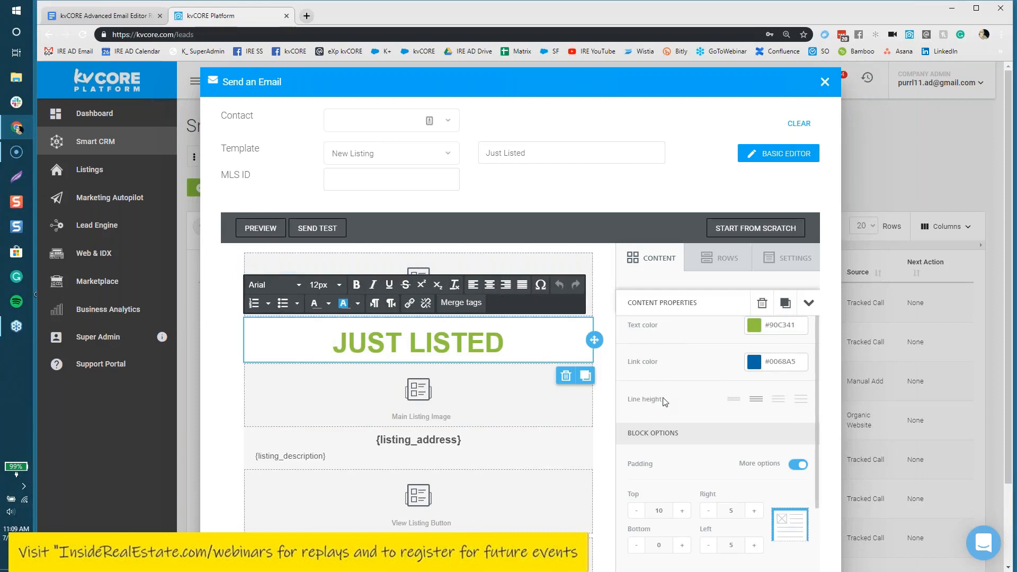
pyautogui.click(612, 296)
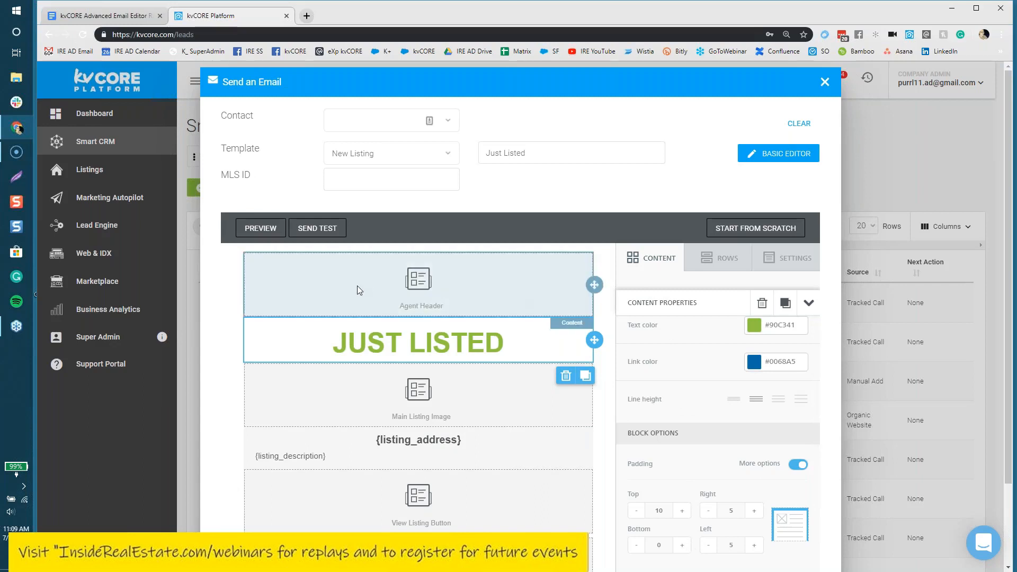
pyautogui.click(442, 279)
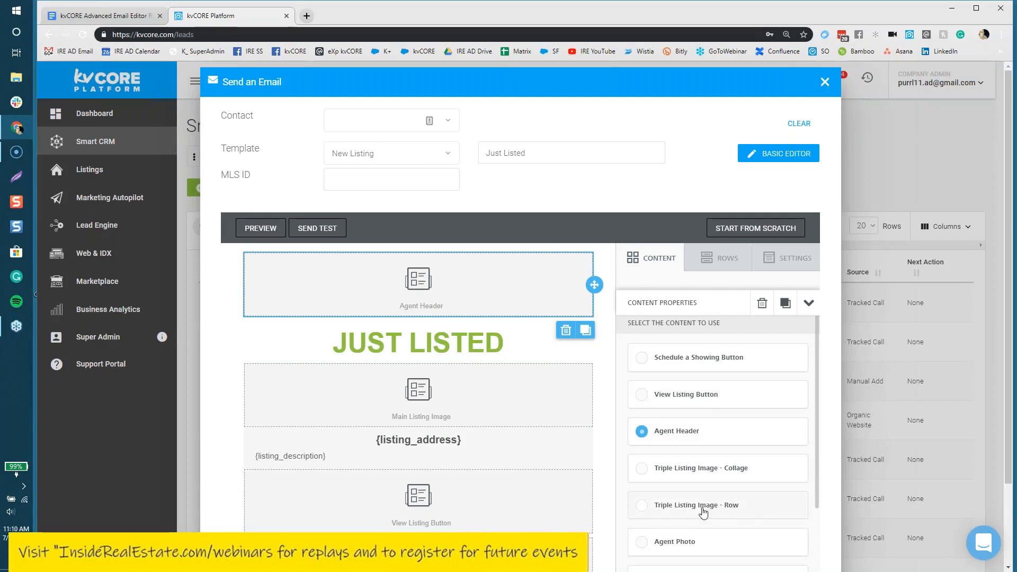
pyautogui.scroll(-2, 704, 541)
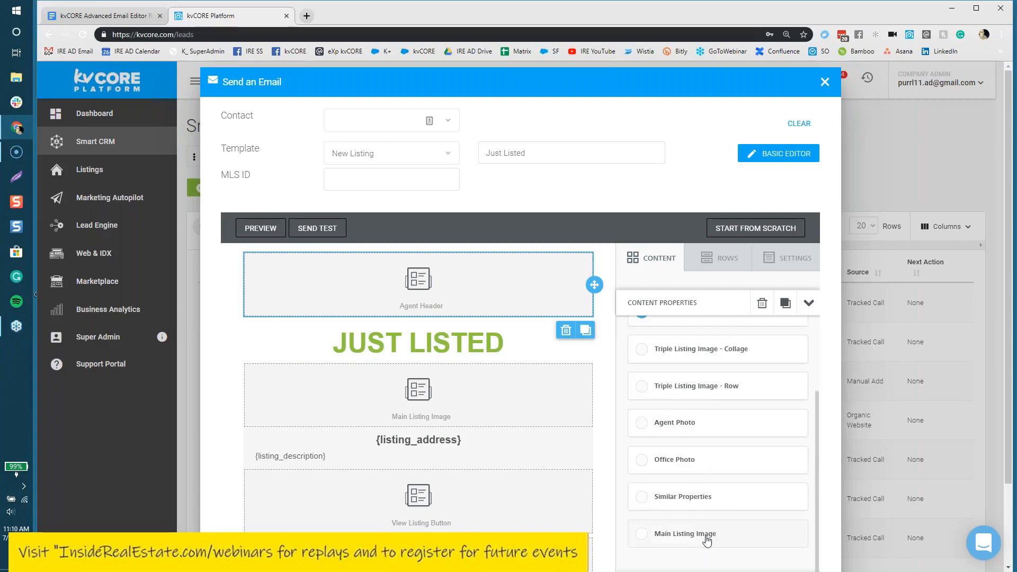
pyautogui.scroll(2, 706, 539)
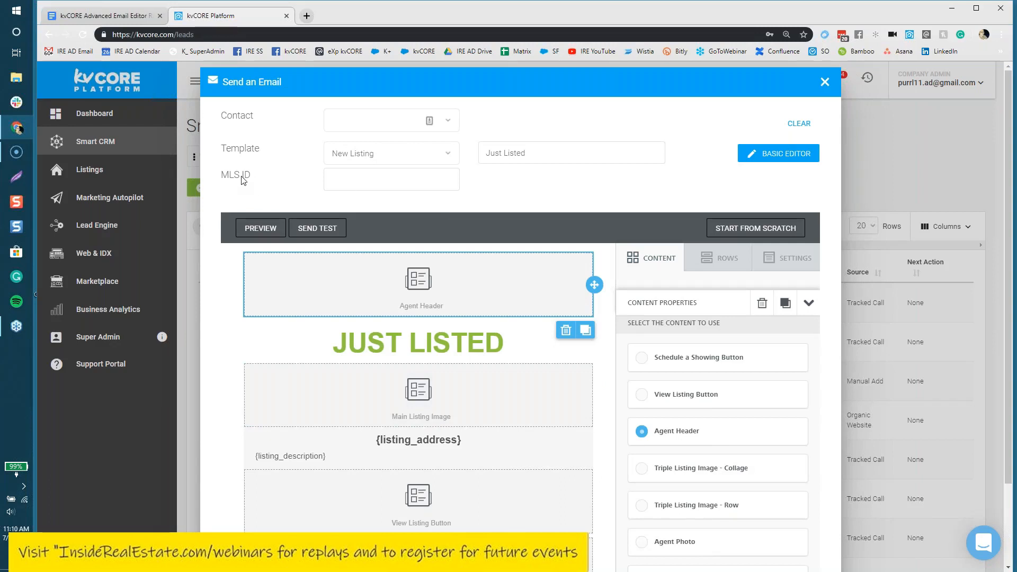
pyautogui.click(374, 182)
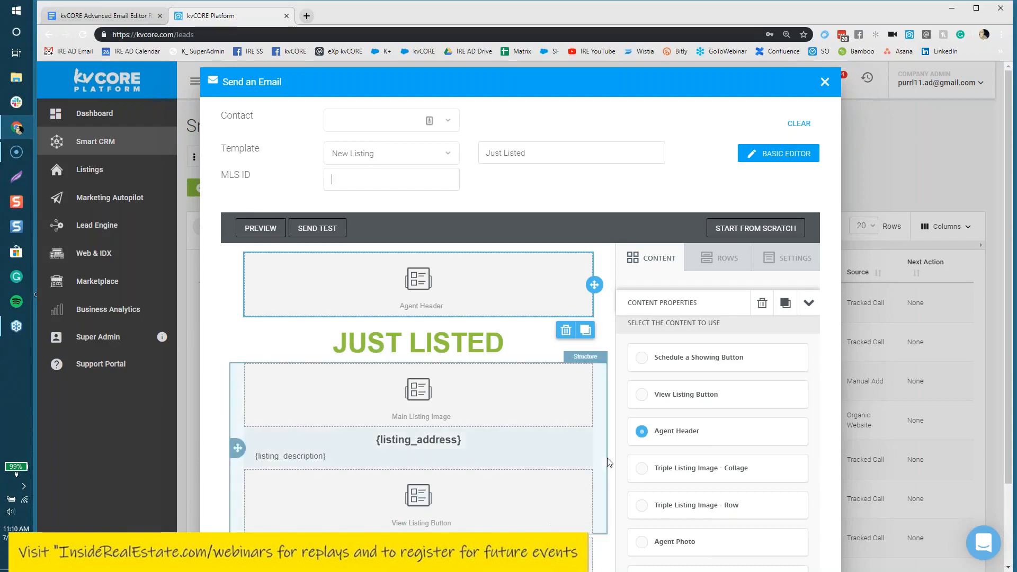
pyautogui.scroll(-3, 607, 457)
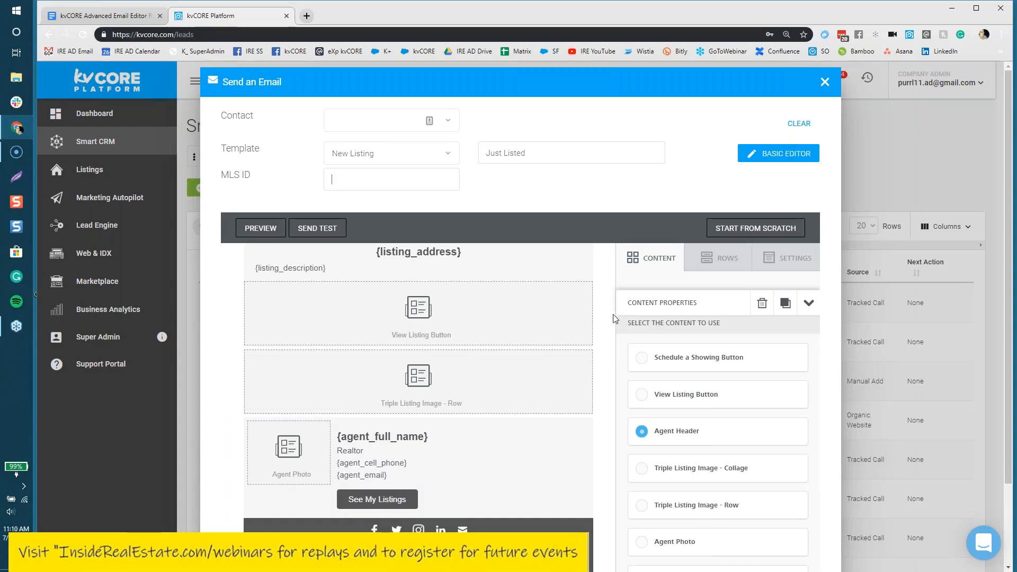
pyautogui.scroll(3, 609, 321)
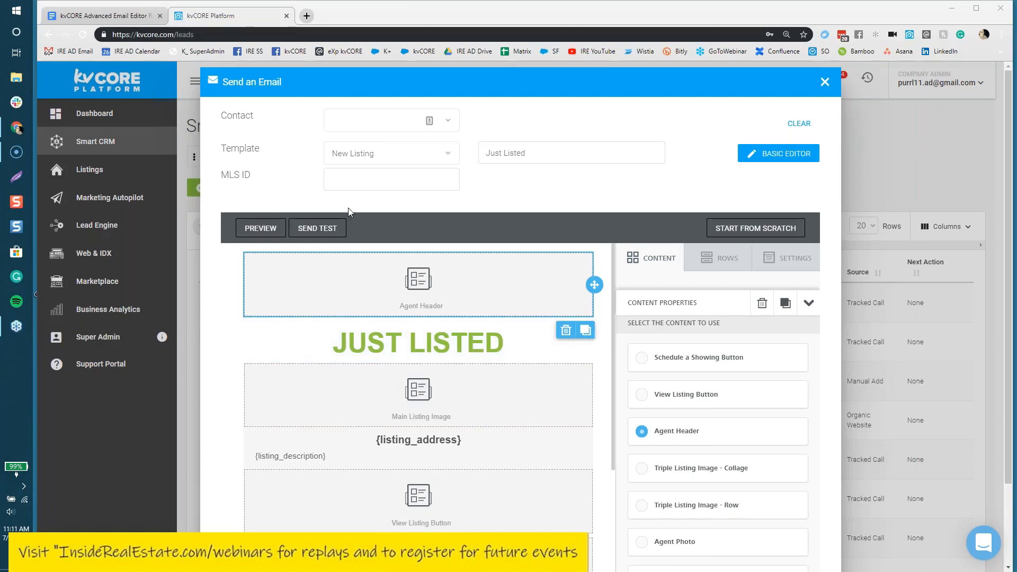
# Step: Paste 4920440 into the listing's MLS ID field
pyautogui.click(367, 176)
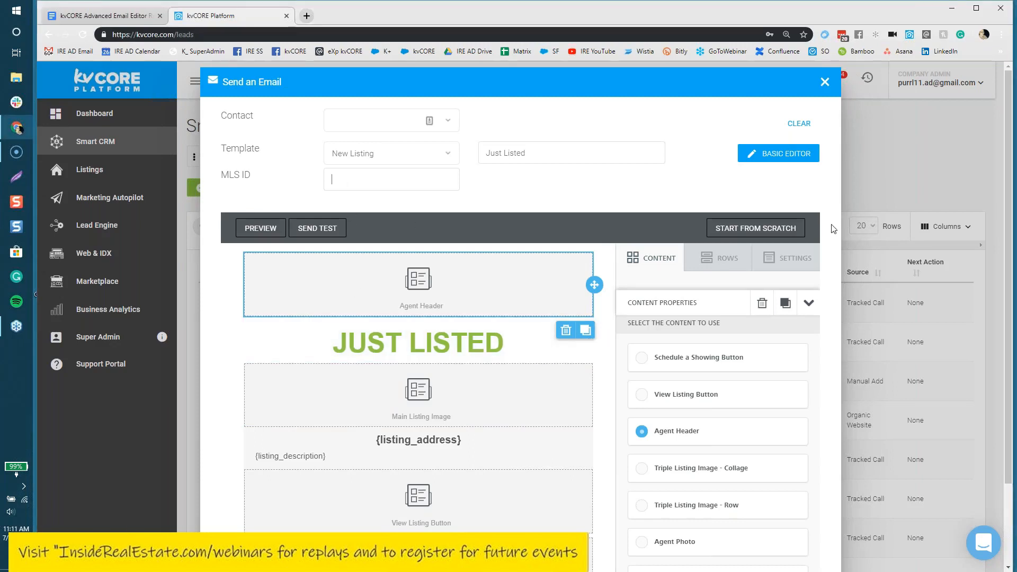
pyautogui.click(832, 242)
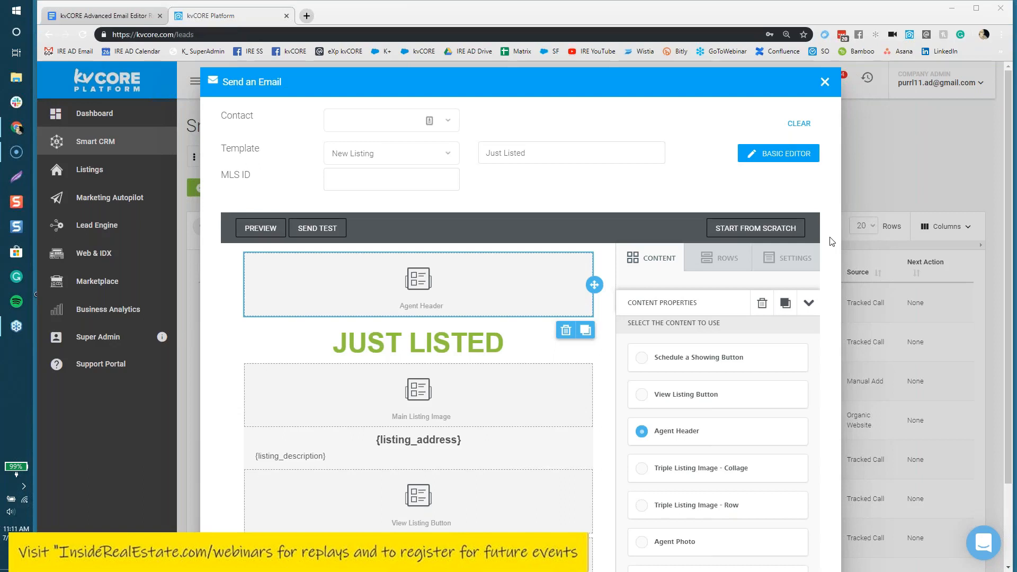
pyautogui.rightClick(417, 186)
pyautogui.click(441, 266)
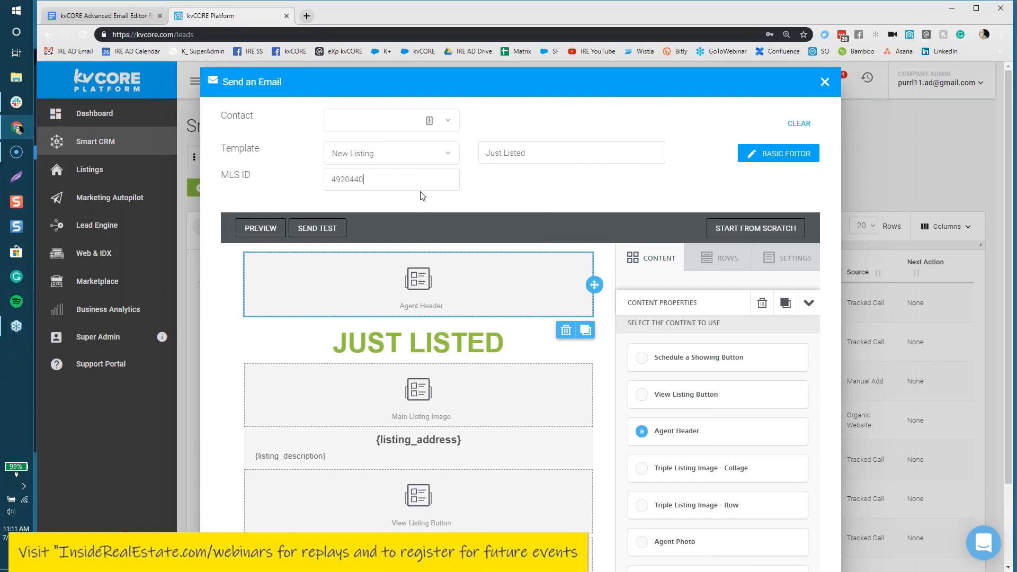
pyautogui.click(433, 176)
pyautogui.moveTo(577, 155); pyautogui.dragTo(482, 152)
pyautogui.write('New Listing SMith')
pyautogui.press('BackSpace')
pyautogui.press('BackSpace')
pyautogui.press('BackSpace')
pyautogui.press('BackSpace')
pyautogui.write('mith Drive')
pyautogui.moveTo(577, 164); pyautogui.dragTo(474, 154)
pyautogui.write('Just listed')
pyautogui.moveTo(523, 153); pyautogui.dragTo(486, 153)
pyautogui.write('Smith Drive Just Listed')
pyautogui.scroll(-5, 603, 197)
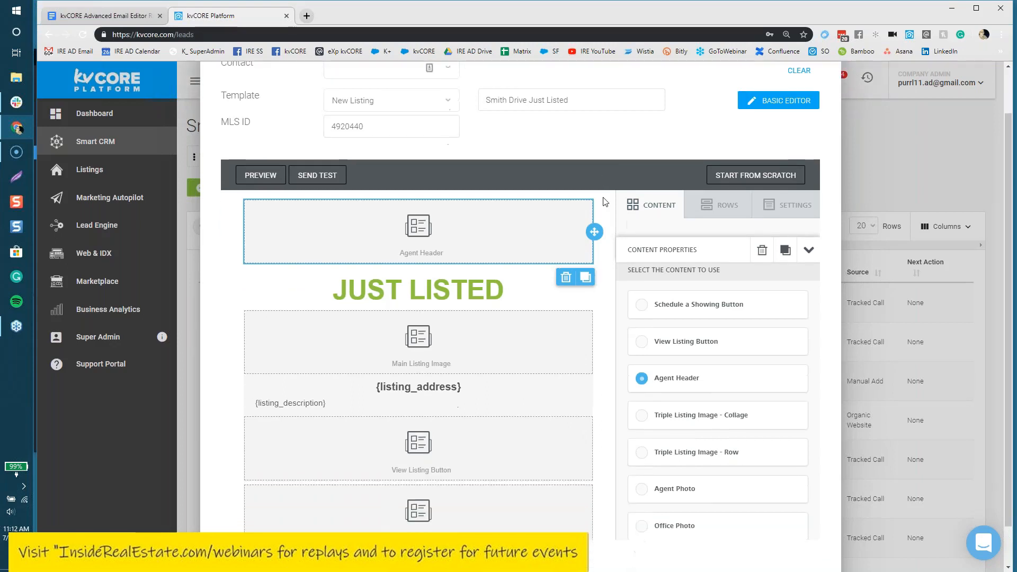
pyautogui.scroll(5, 603, 201)
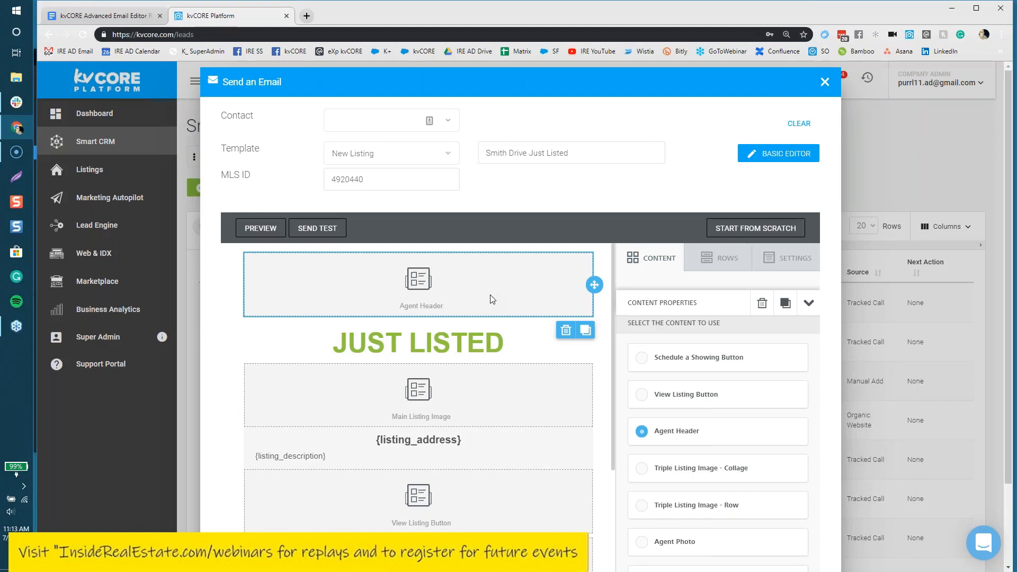
# Step: Show General Options: 600px width, #FFFFFF background, Arial font, #0068A5 links
pyautogui.click(796, 258)
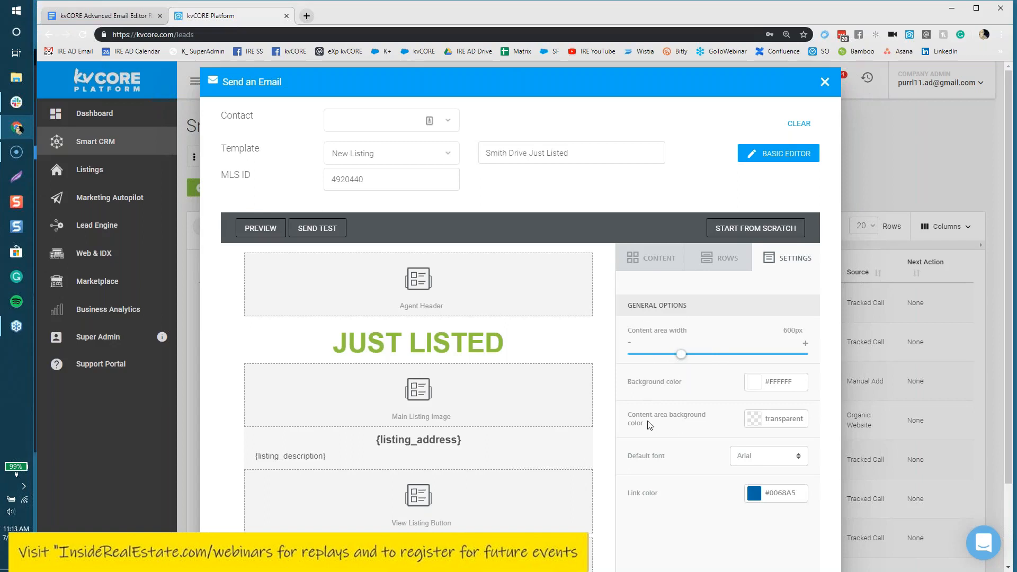
# Step: Try several background colours in the picker, ending on white
pyautogui.moveTo(626, 414); pyautogui.dragTo(627, 414)
pyautogui.click(803, 378)
pyautogui.click(755, 382)
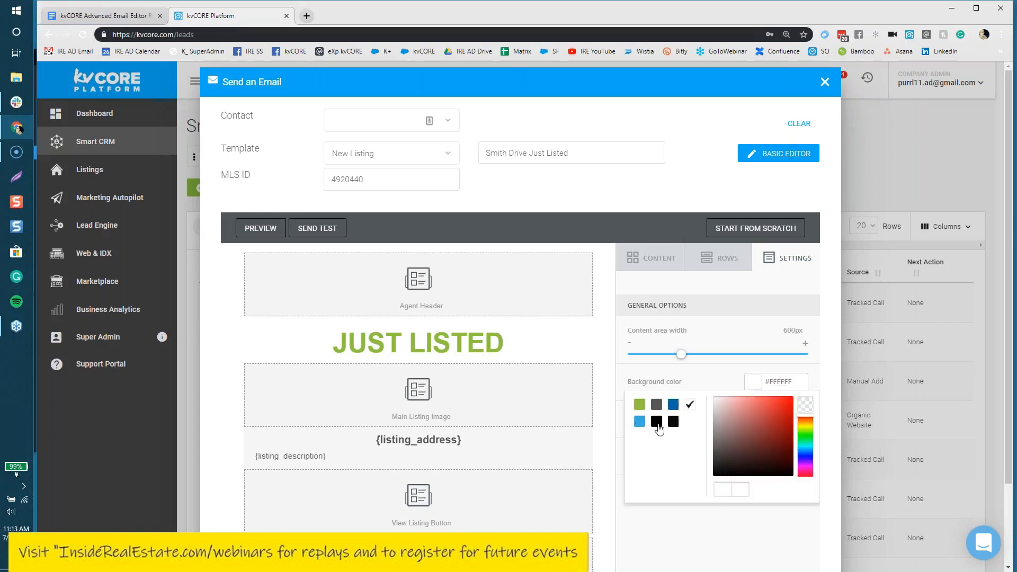
pyautogui.click(737, 431)
pyautogui.click(777, 415)
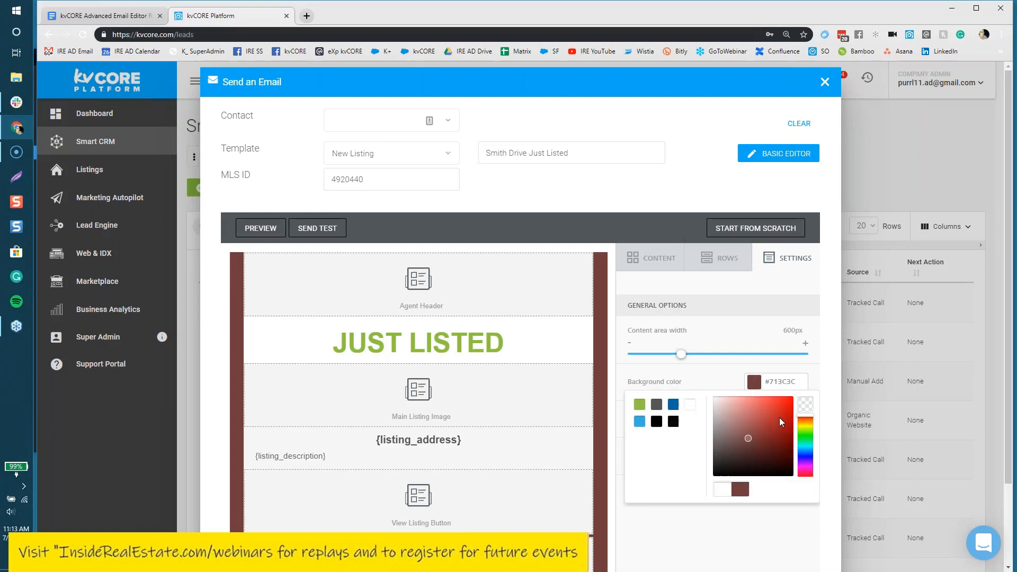
pyautogui.click(783, 439)
pyautogui.click(805, 453)
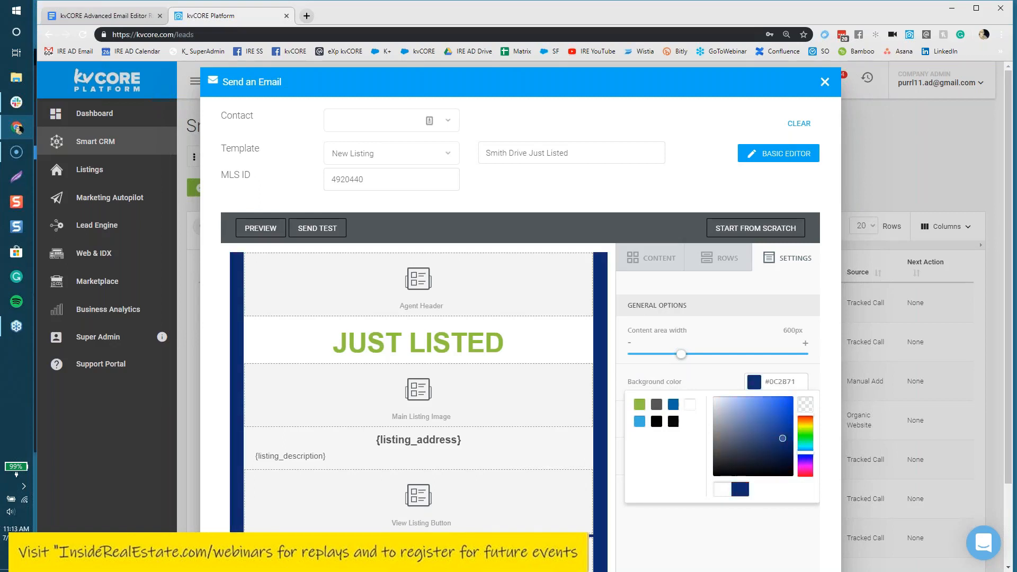
pyautogui.click(808, 459)
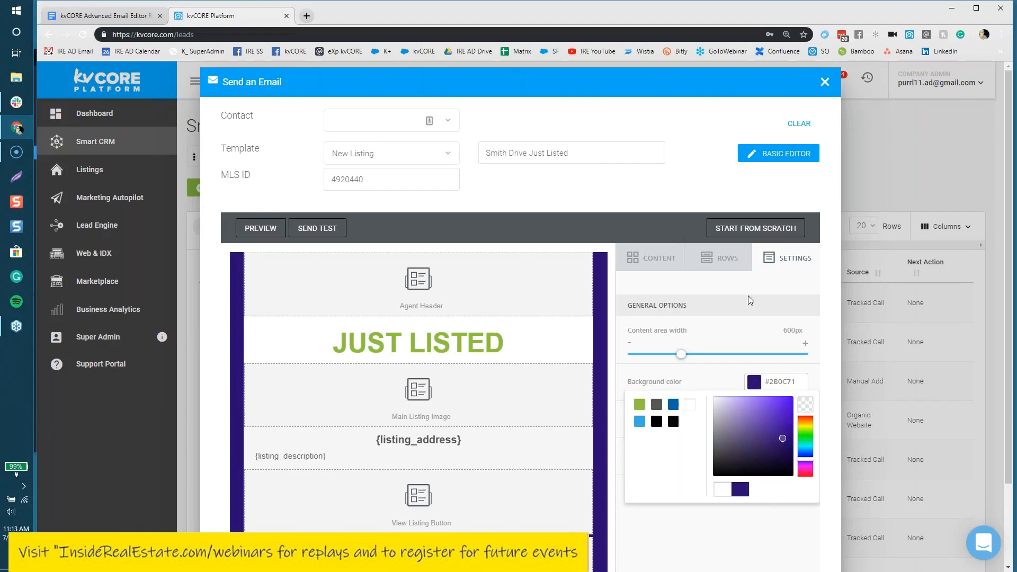
pyautogui.click(690, 405)
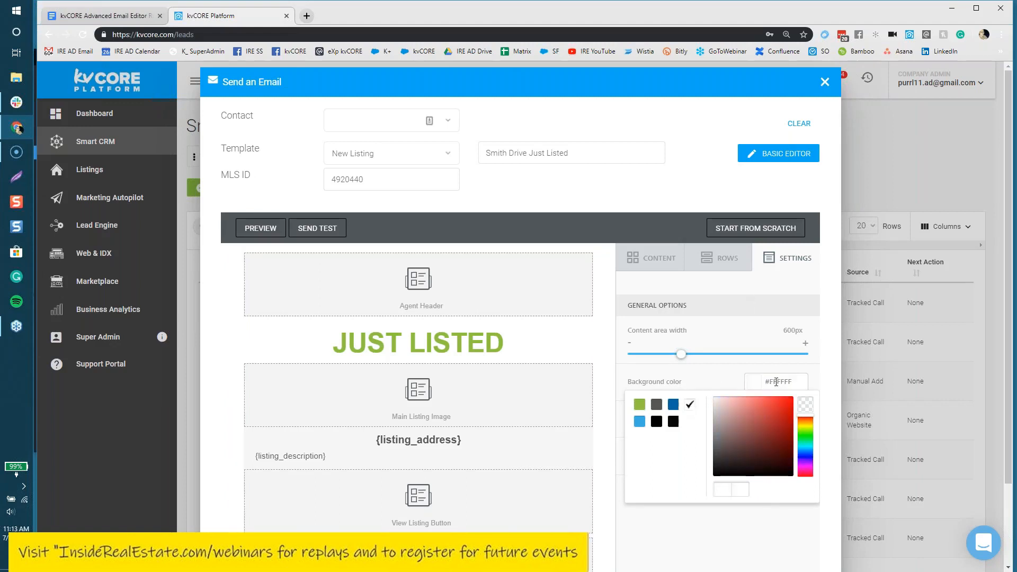
pyautogui.click(781, 381)
# Step: Replace the background colour hex code with 000 to make it black
pyautogui.moveTo(794, 382); pyautogui.dragTo(769, 379)
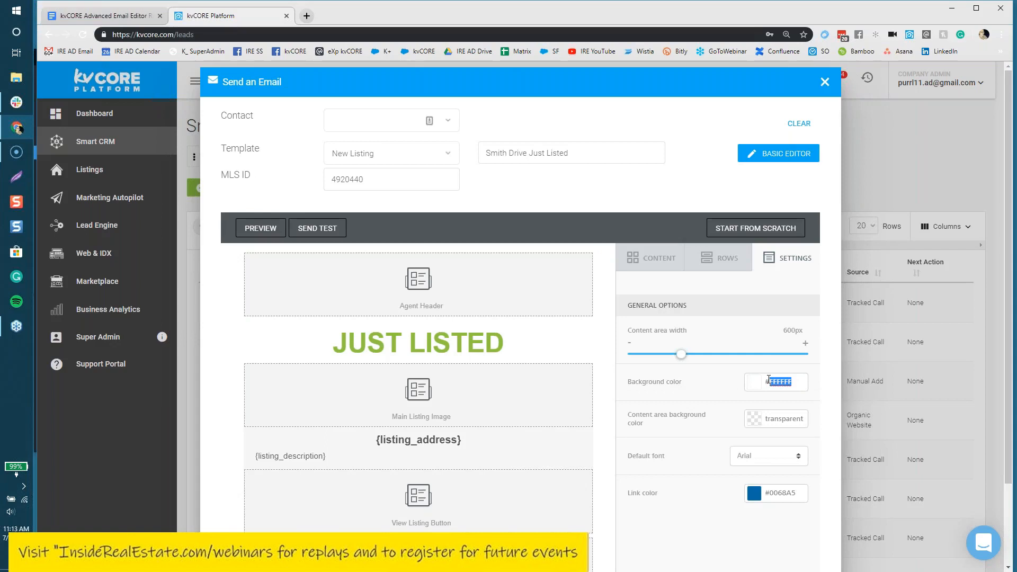
pyautogui.write('000')
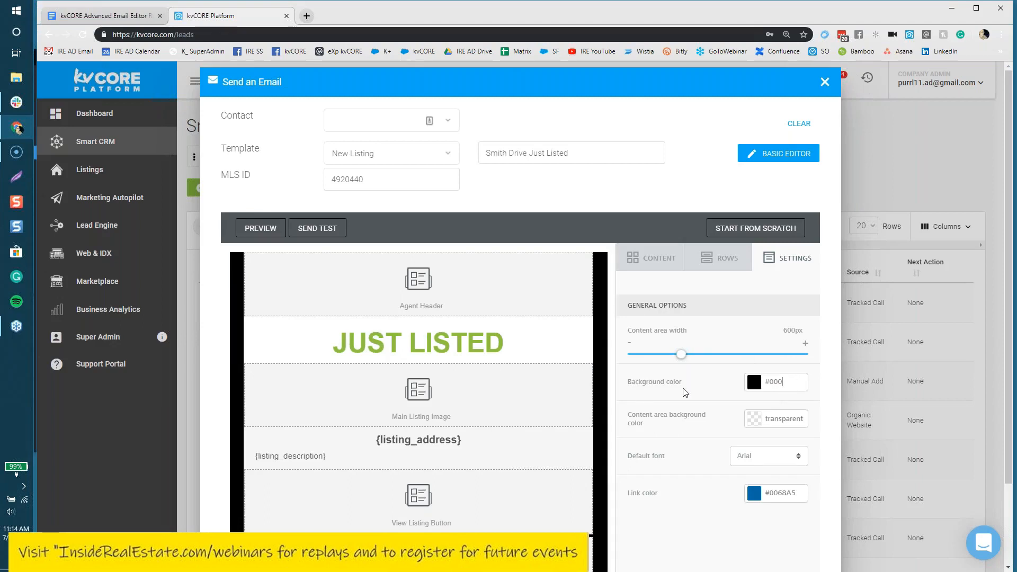
pyautogui.moveTo(686, 382); pyautogui.dragTo(629, 380)
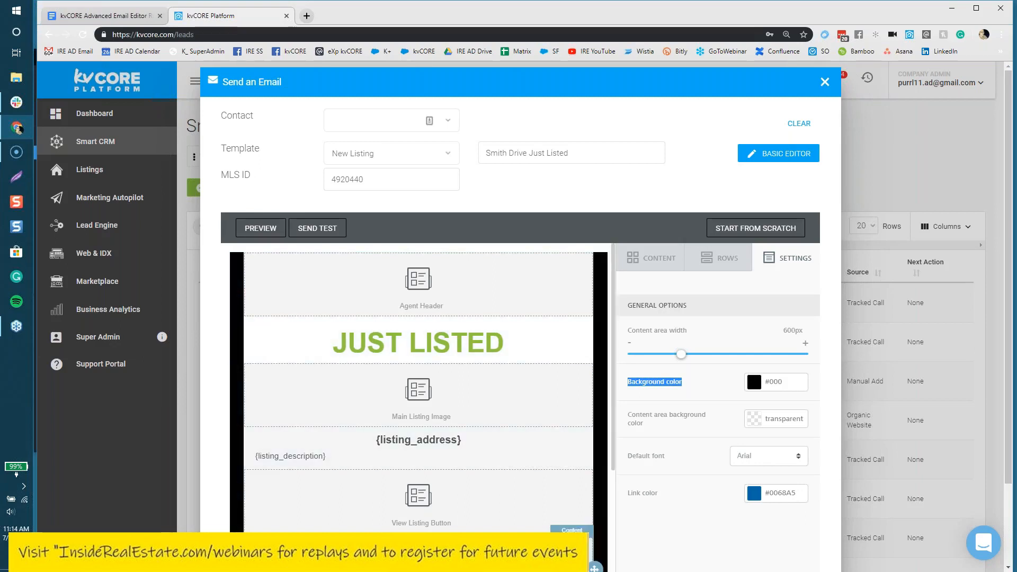
pyautogui.moveTo(644, 423); pyautogui.dragTo(629, 415)
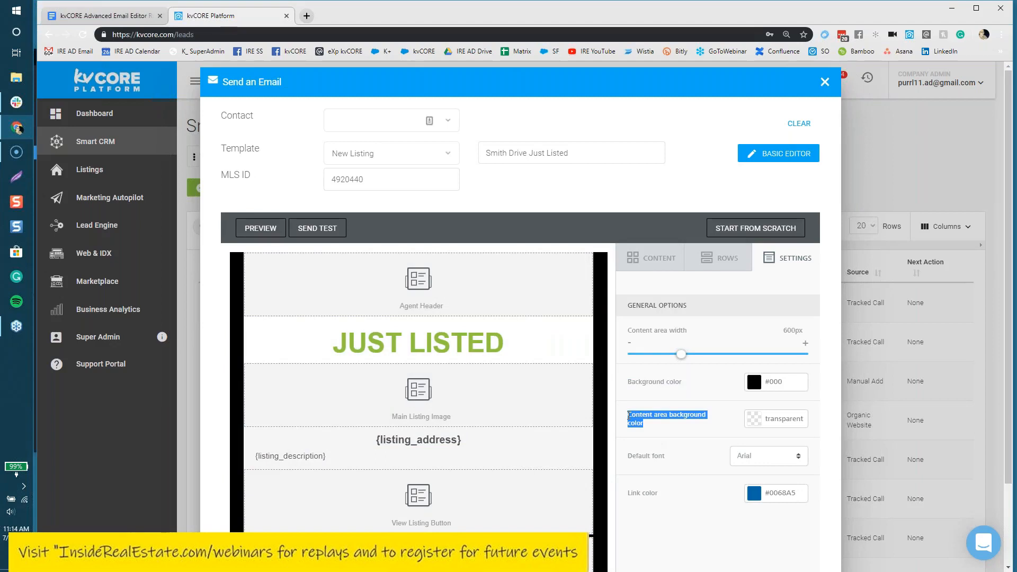
# Step: Change the content area background colour from transparent to #000
pyautogui.click(776, 418)
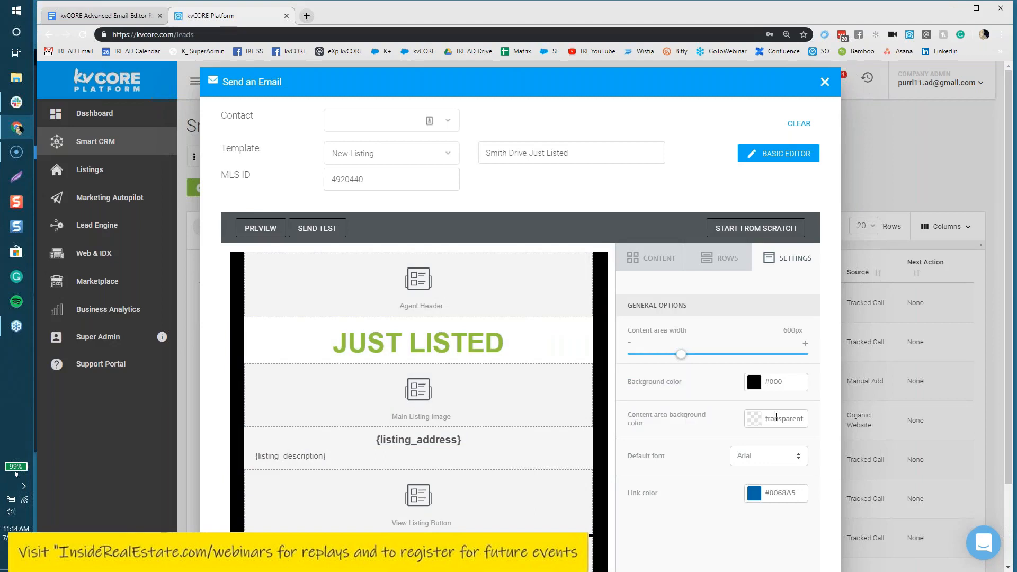
pyautogui.press('BackSpace')
pyautogui.press('BackSpace')
pyautogui.press('BackSpace')
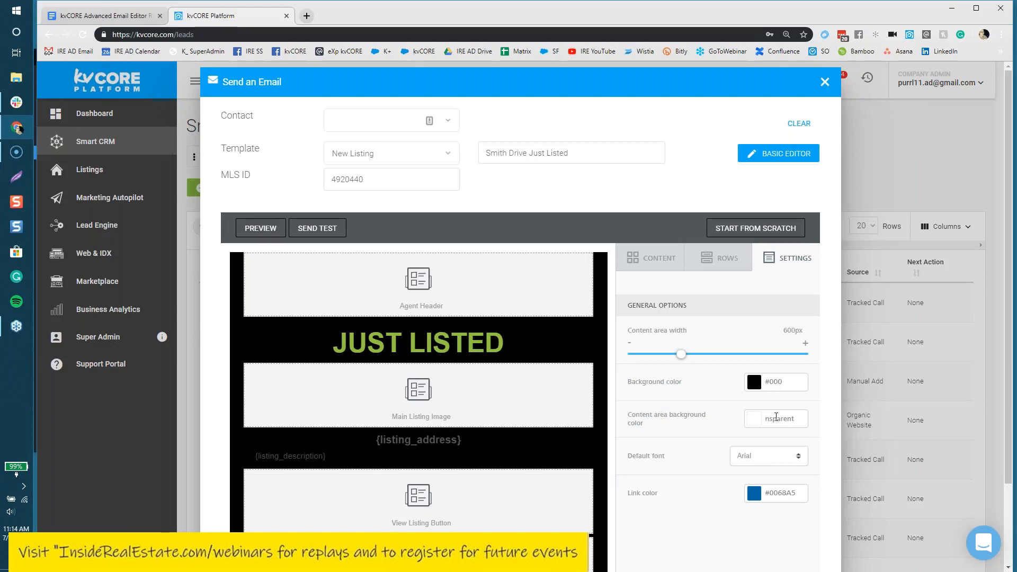
pyautogui.doubleClick(776, 418)
pyautogui.write('#000')
pyautogui.scroll(-1, 629, 459)
pyautogui.scroll(-1, 629, 459)
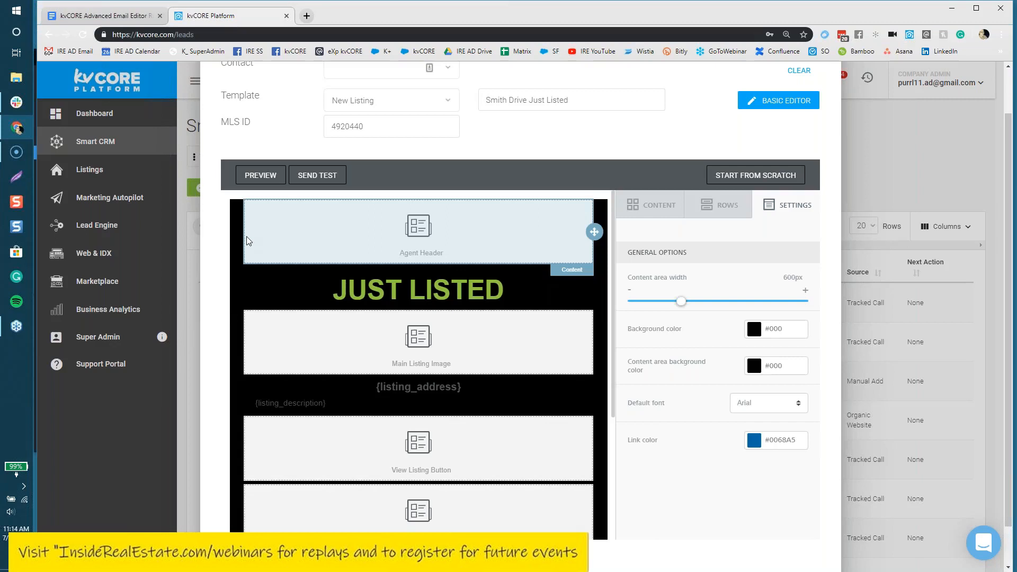
# Step: Preview the Just Listed email in the Mobile layout and scroll through the phone view
pyautogui.click(261, 176)
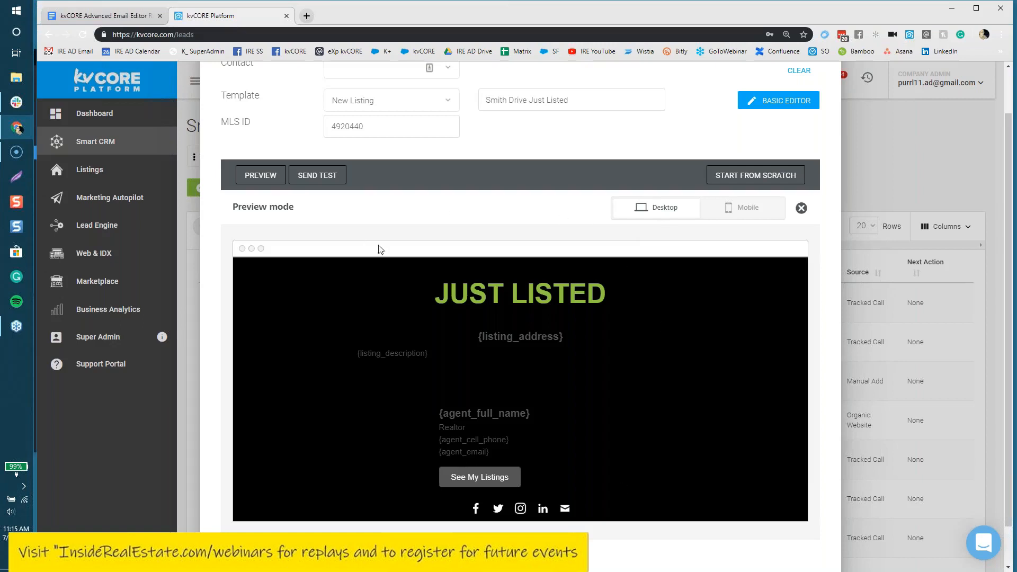
pyautogui.click(746, 213)
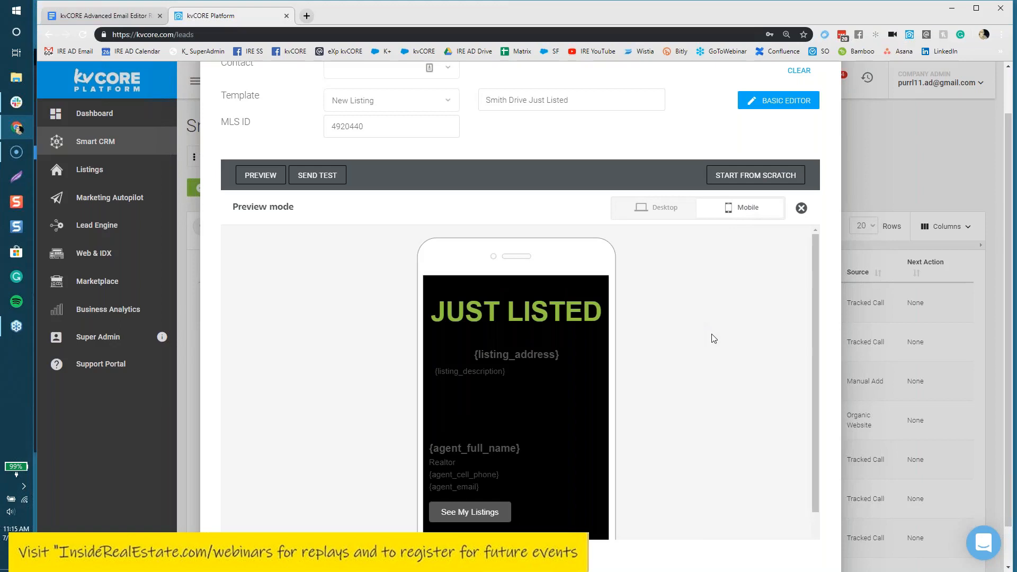
pyautogui.scroll(-1, 713, 339)
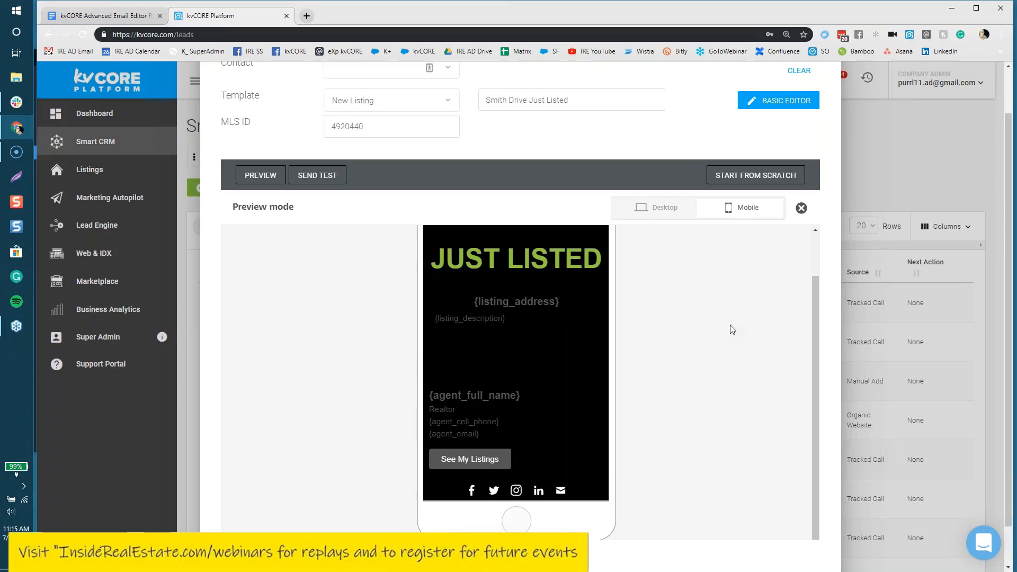
pyautogui.scroll(2, 682, 398)
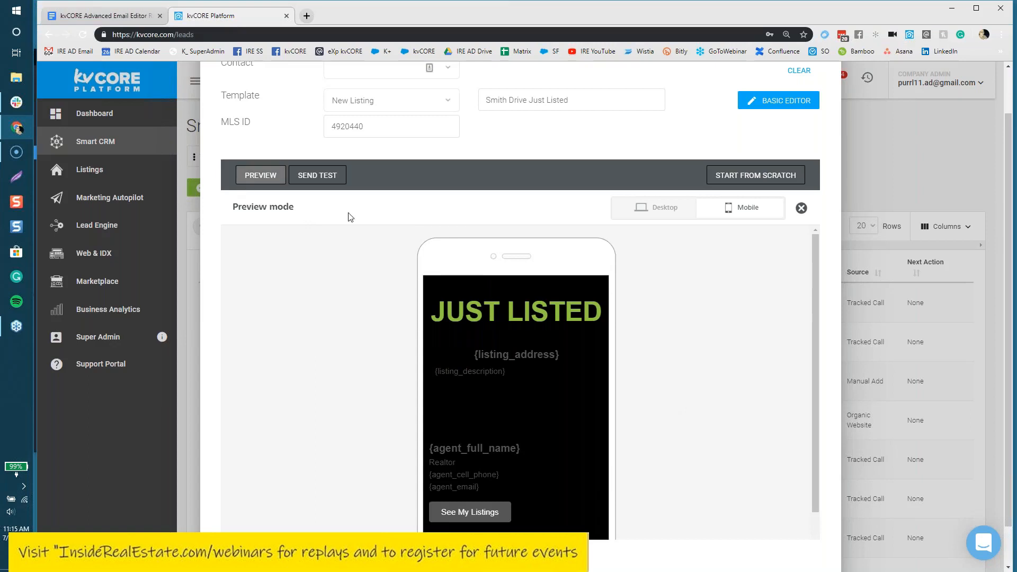
# Step: Exit the preview and review the link colour and default font, keeping #0068A5 and Arial
pyautogui.click(801, 208)
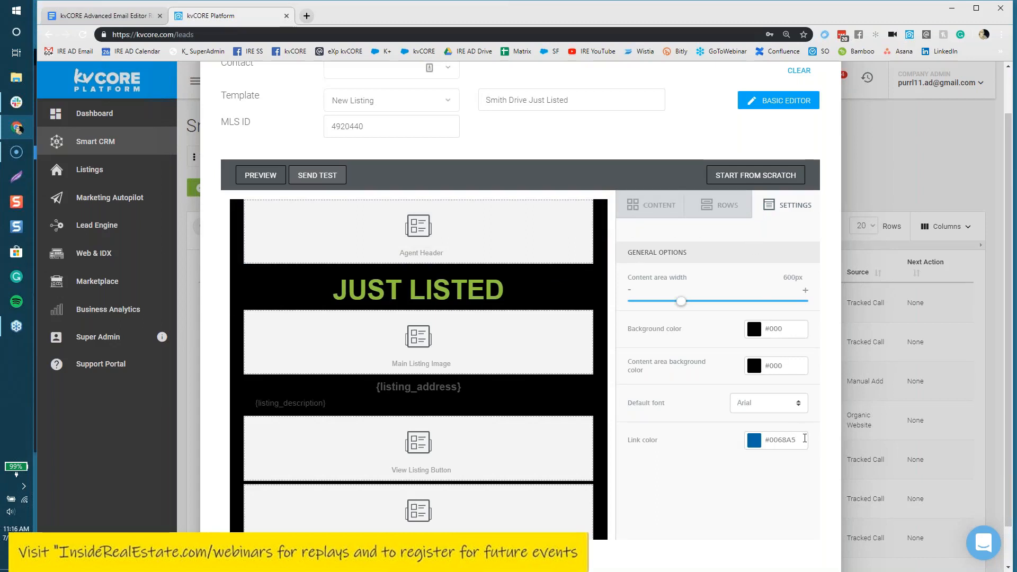
pyautogui.click(756, 448)
pyautogui.click(724, 472)
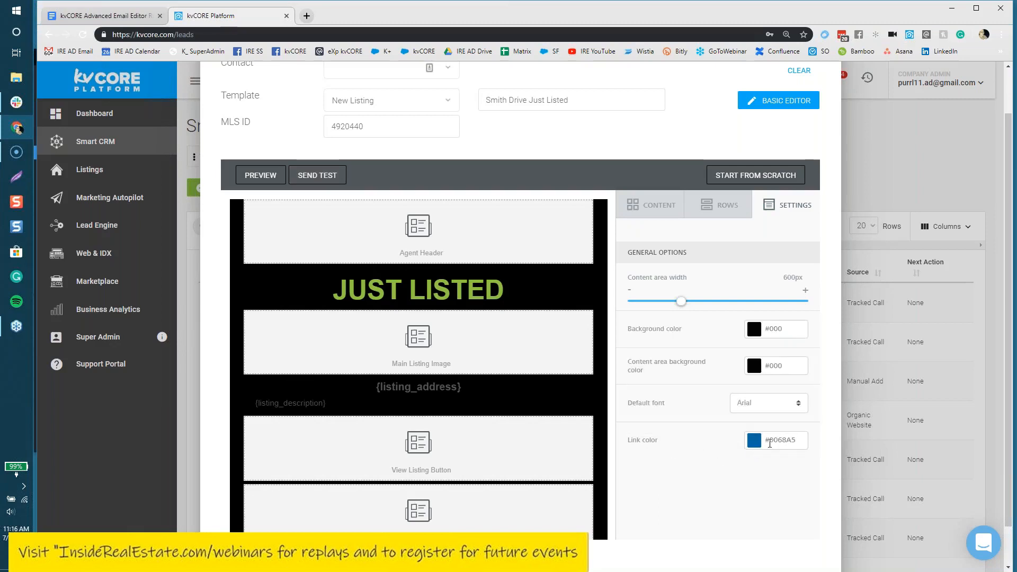
pyautogui.click(754, 405)
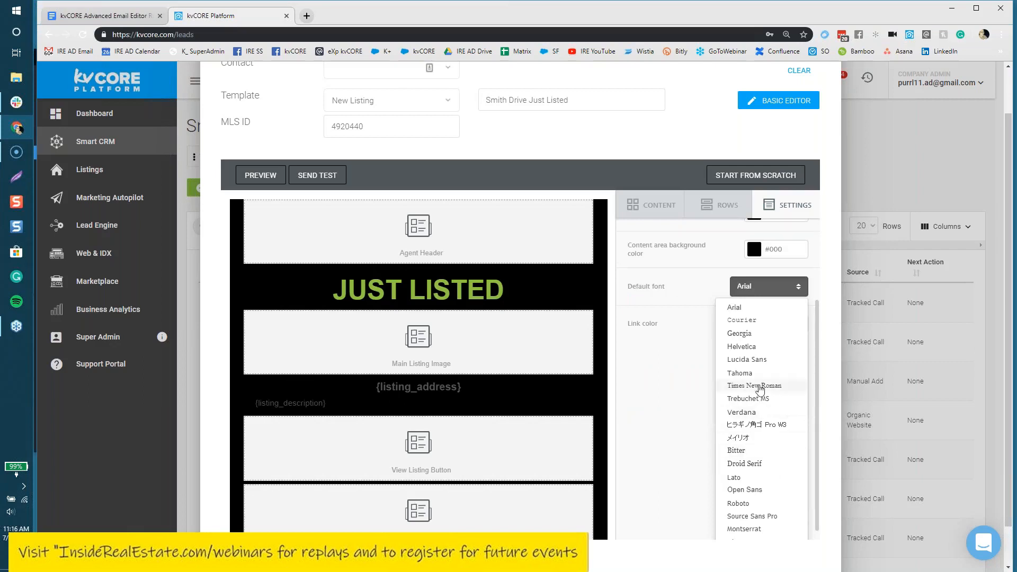
pyautogui.click(693, 408)
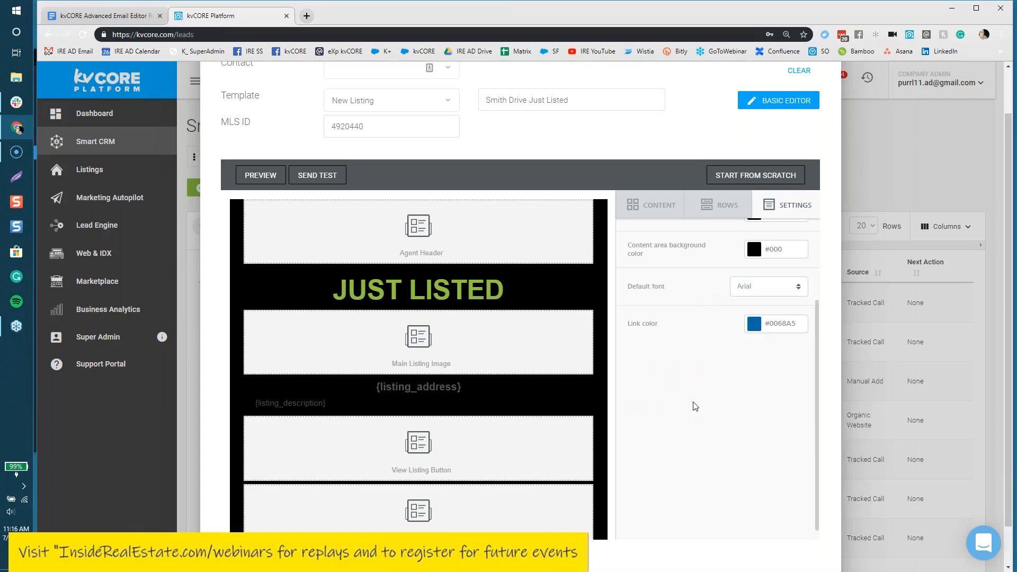
pyautogui.scroll(4, 696, 406)
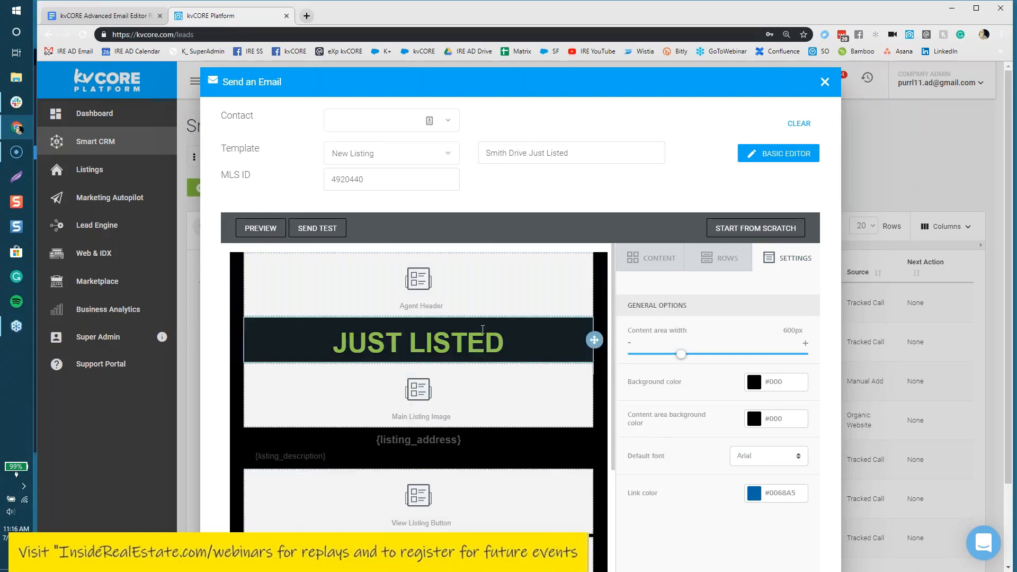
# Step: Drag a VIDEO block from Content to just below the JUST LISTED heading and select it
pyautogui.click(645, 264)
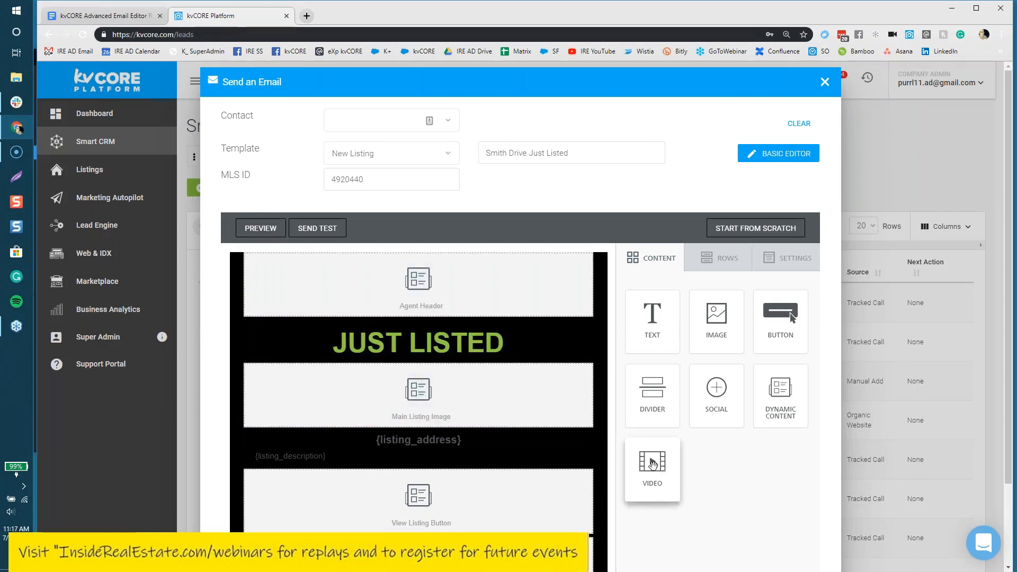
pyautogui.moveTo(652, 469); pyautogui.dragTo(392, 364)
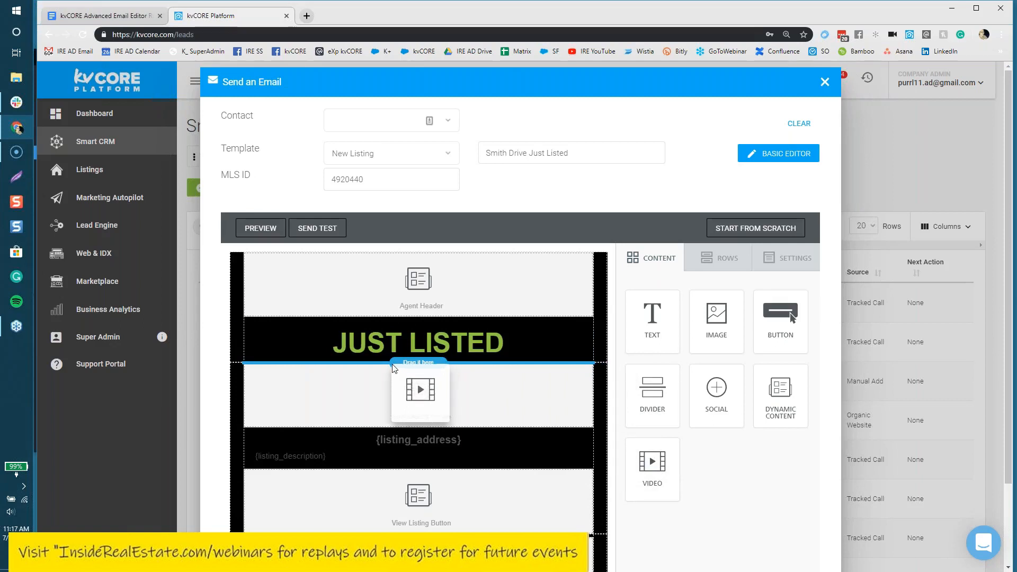
pyautogui.moveTo(393, 364); pyautogui.dragTo(393, 364)
pyautogui.moveTo(393, 364); pyautogui.dragTo(393, 364)
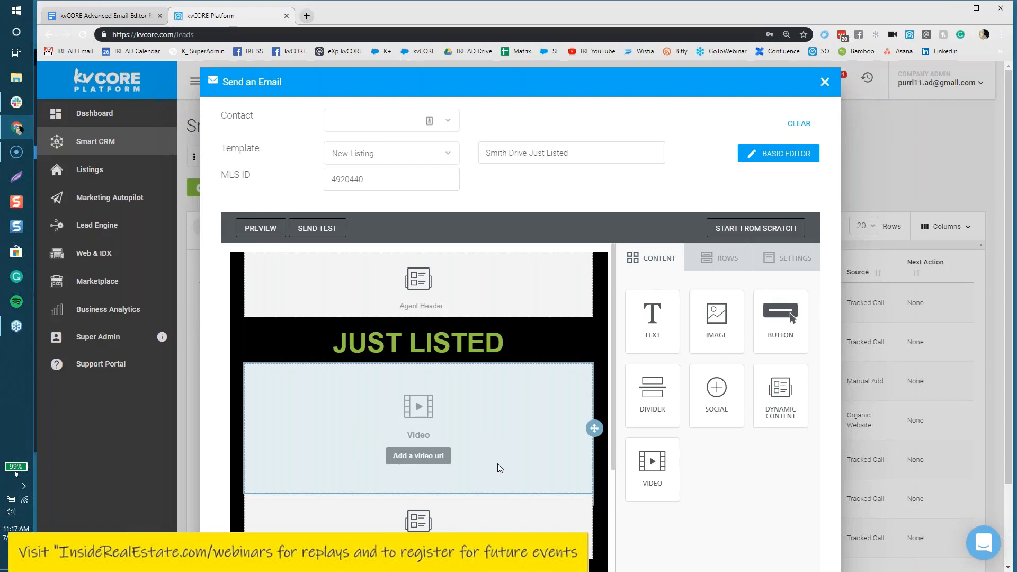
pyautogui.scroll(-2, 502, 462)
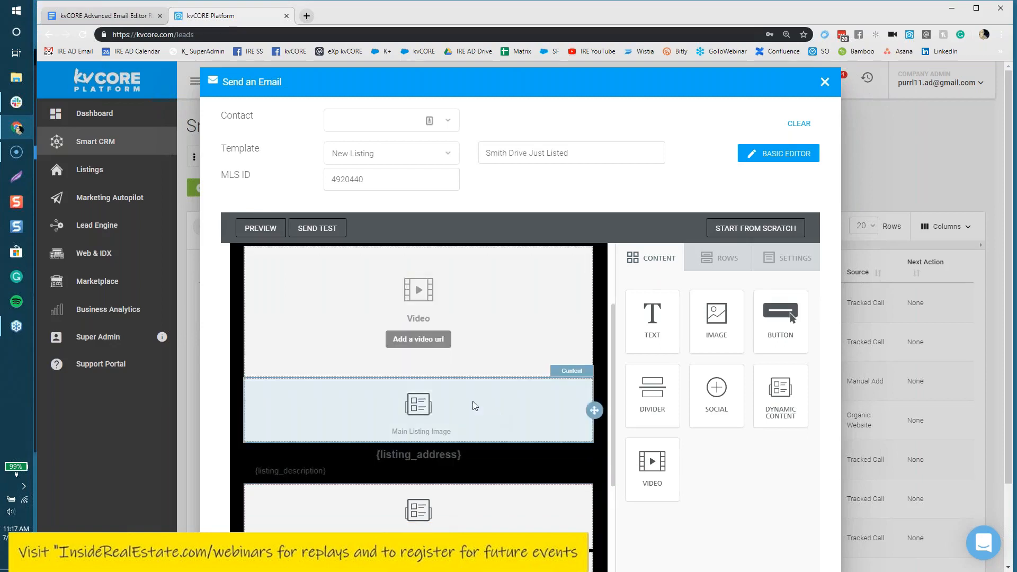
pyautogui.click(407, 341)
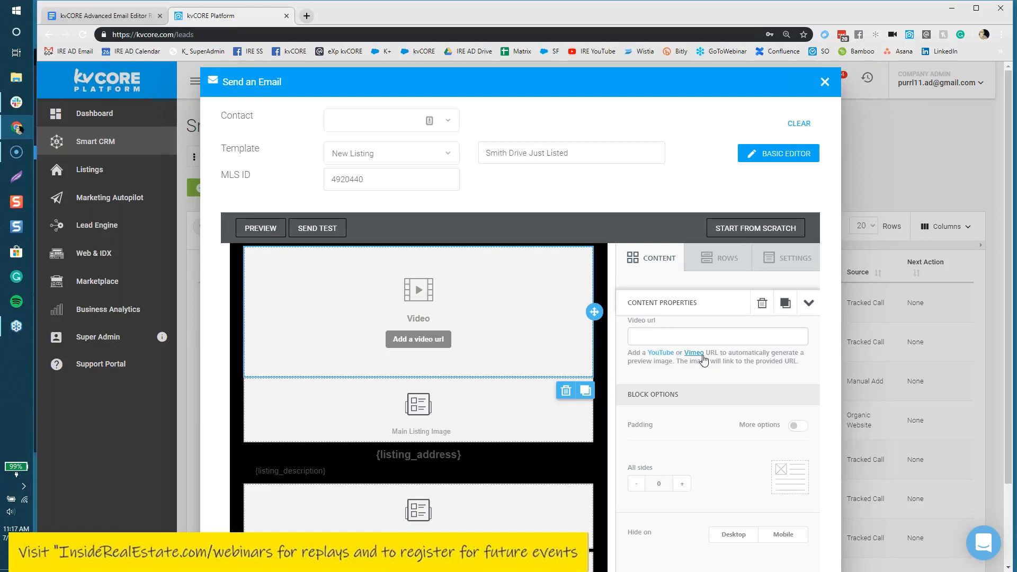
# Step: In a new tab, search YouTube for 'home tour video'
pyautogui.click(308, 17)
pyautogui.click(609, 55)
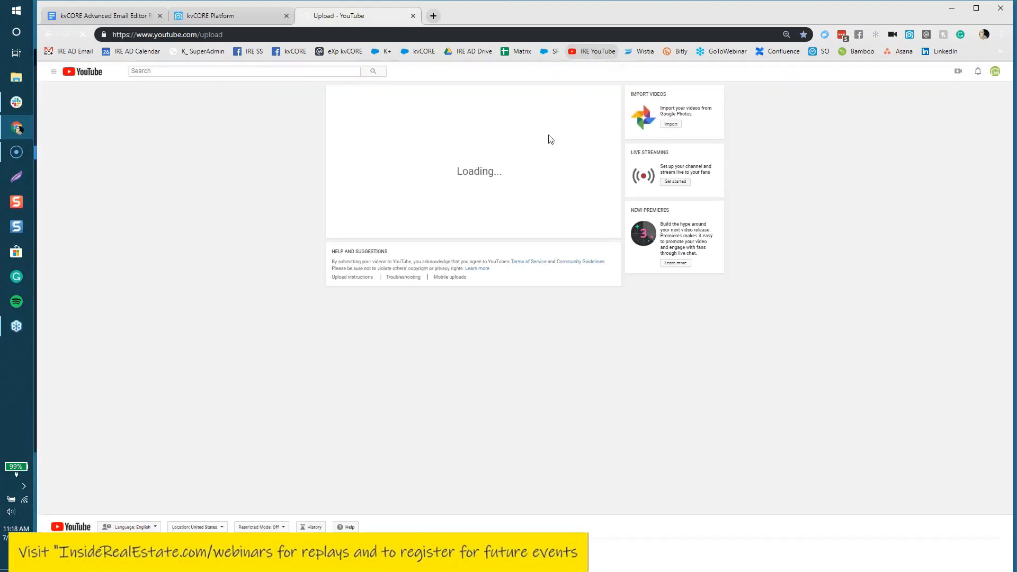
pyautogui.click(200, 71)
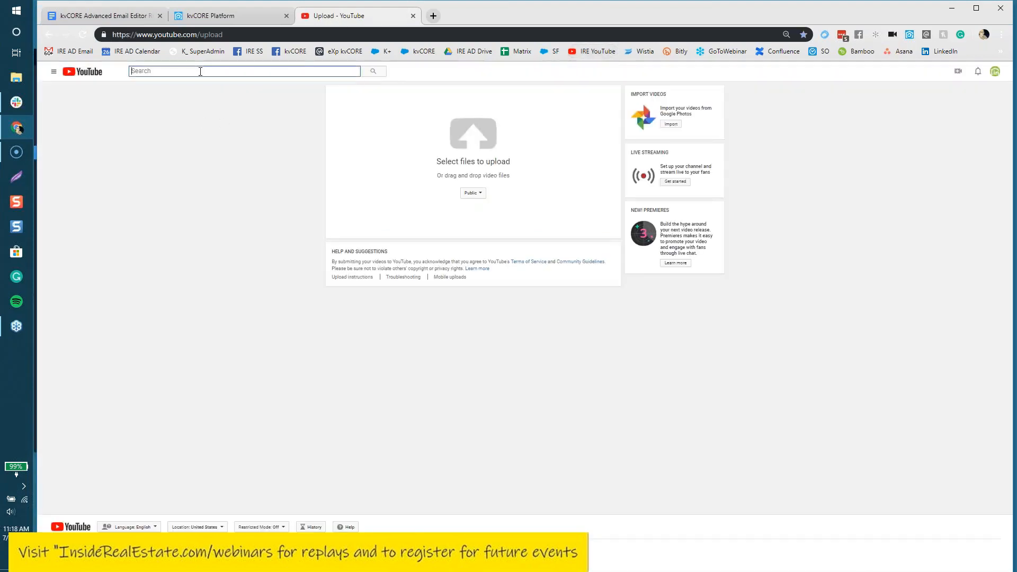
pyautogui.write('home tour video')
pyautogui.press('Return')
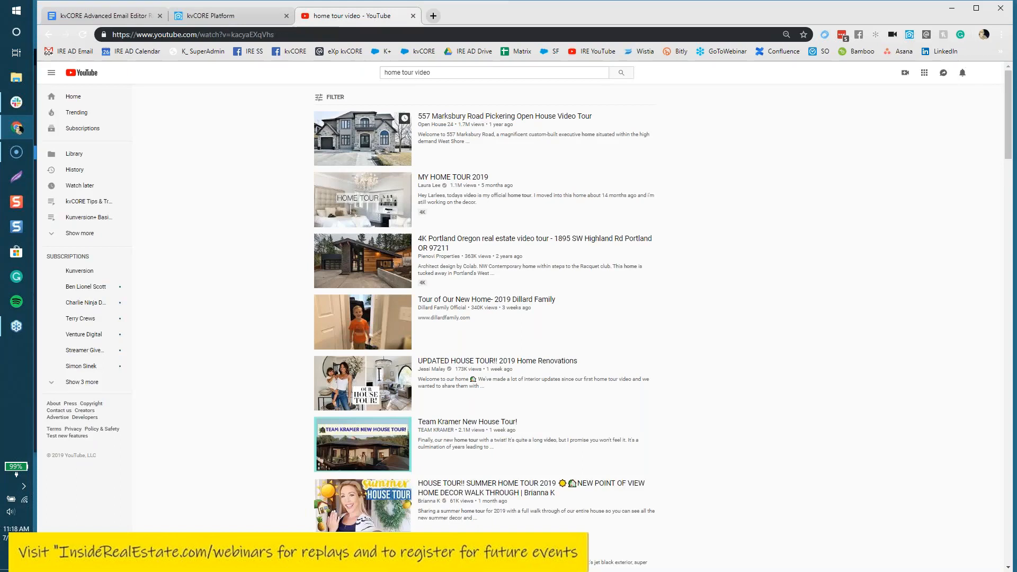
pyautogui.click(480, 117)
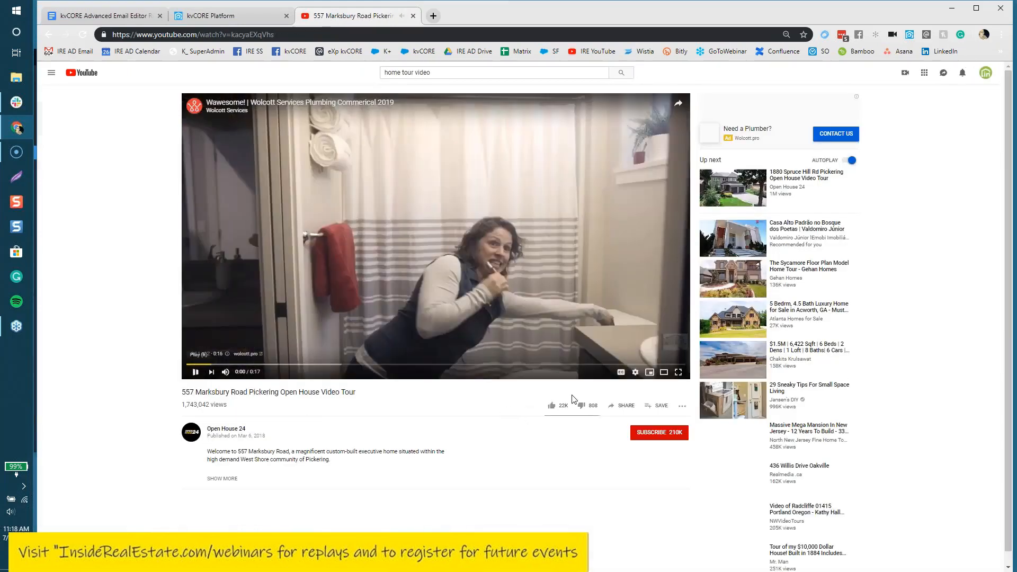
pyautogui.click(627, 409)
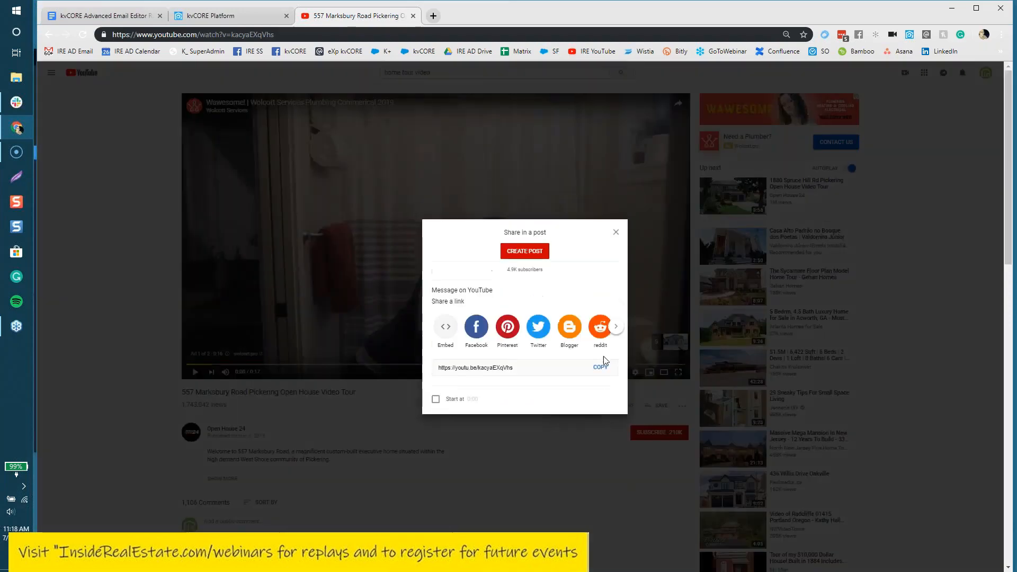
pyautogui.click(600, 368)
pyautogui.press('cmd+c')
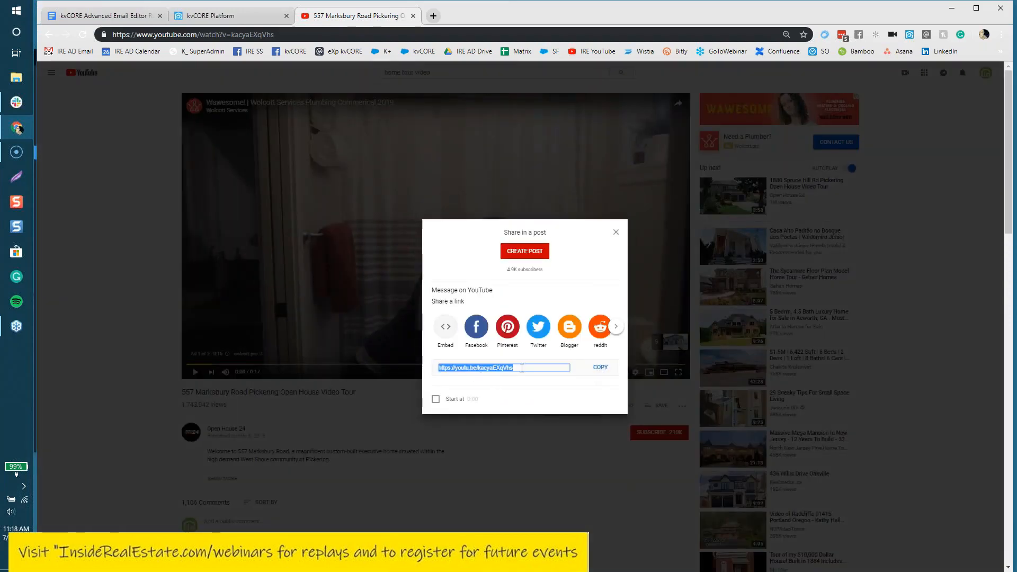
pyautogui.click(205, 18)
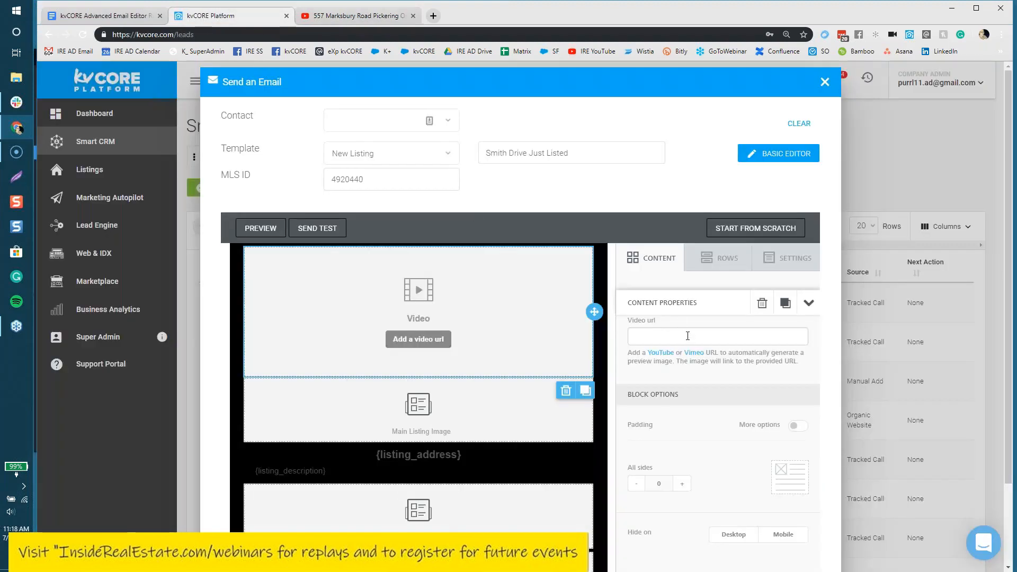
# Step: Paste the youtu.be link into the Video block's Video url field
pyautogui.rightClick(688, 336)
pyautogui.click(720, 416)
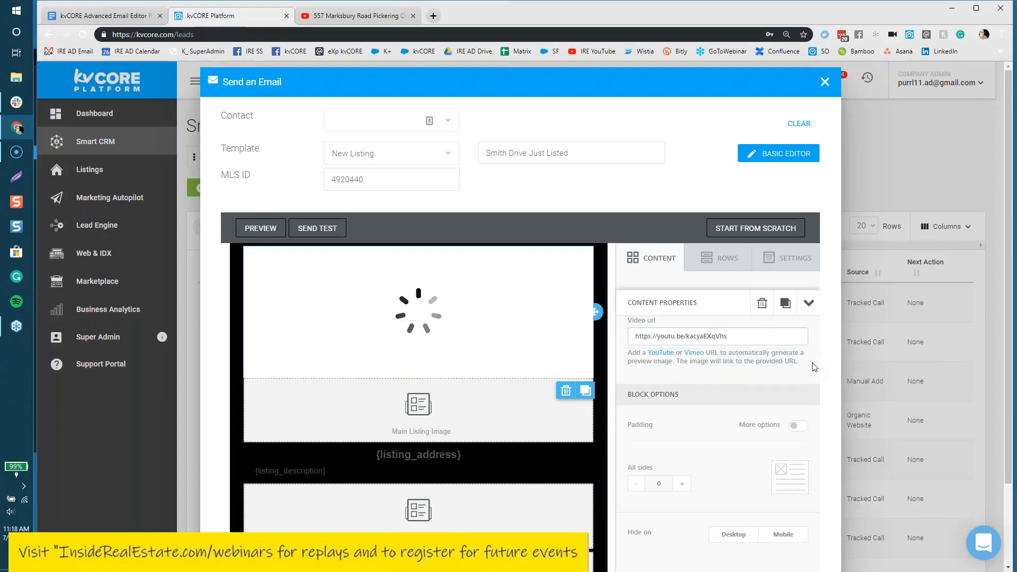
pyautogui.scroll(-4, 567, 366)
pyautogui.scroll(4, 567, 367)
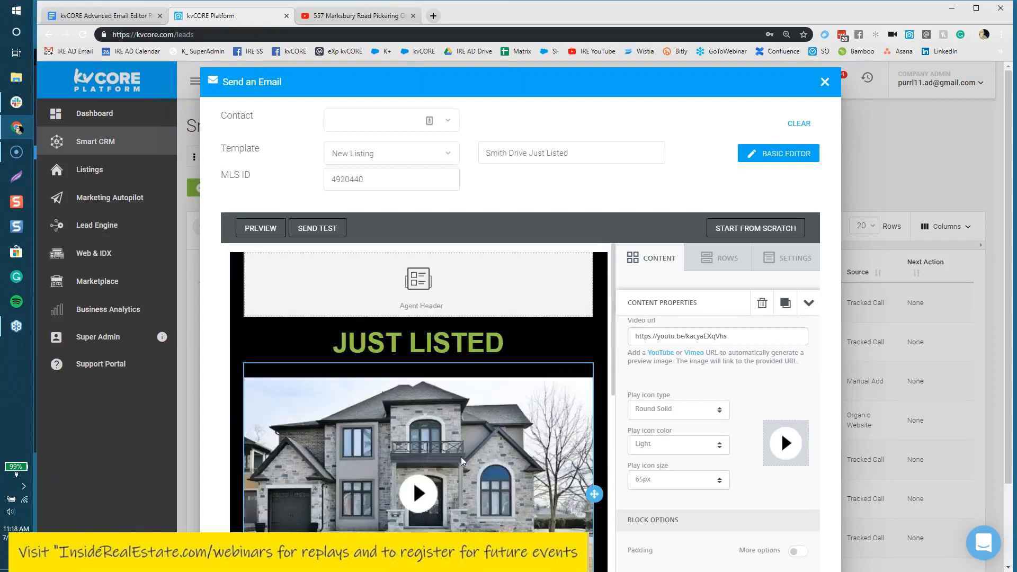
pyautogui.scroll(-2, 461, 456)
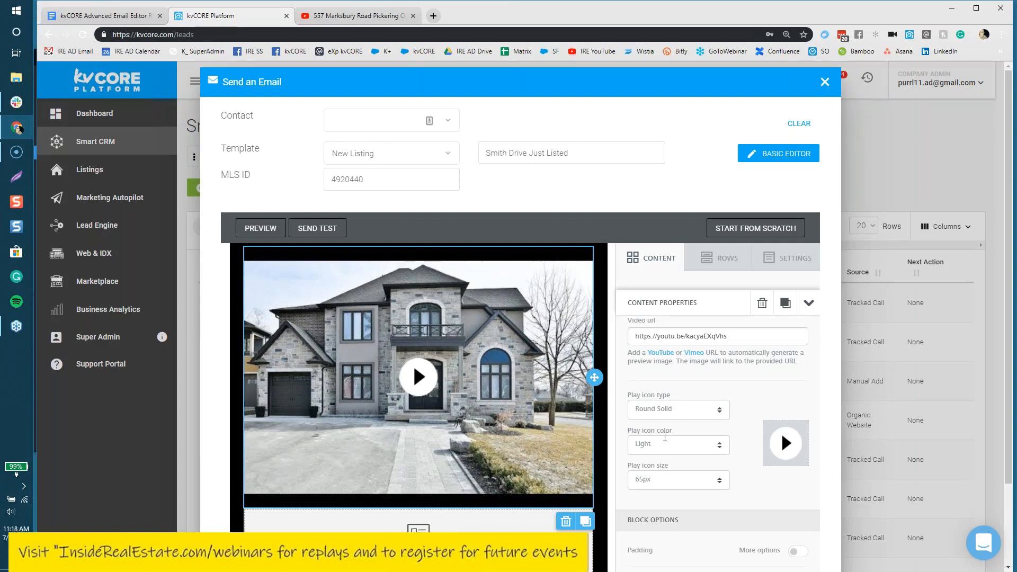
# Step: Set the video's play icon type to Square Solid
pyautogui.click(678, 413)
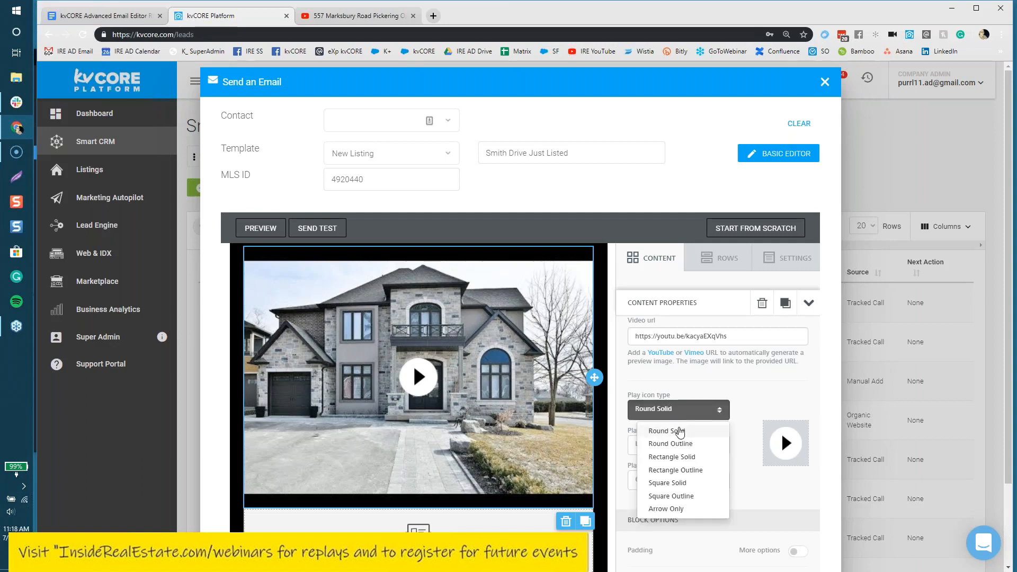
pyautogui.click(678, 430)
pyautogui.click(679, 412)
pyautogui.click(689, 457)
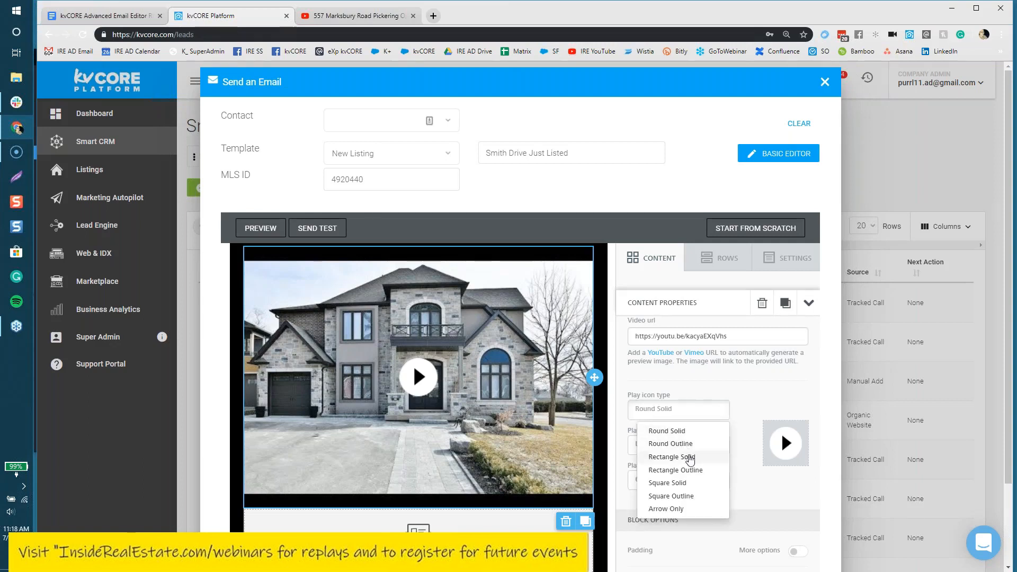
pyautogui.click(691, 417)
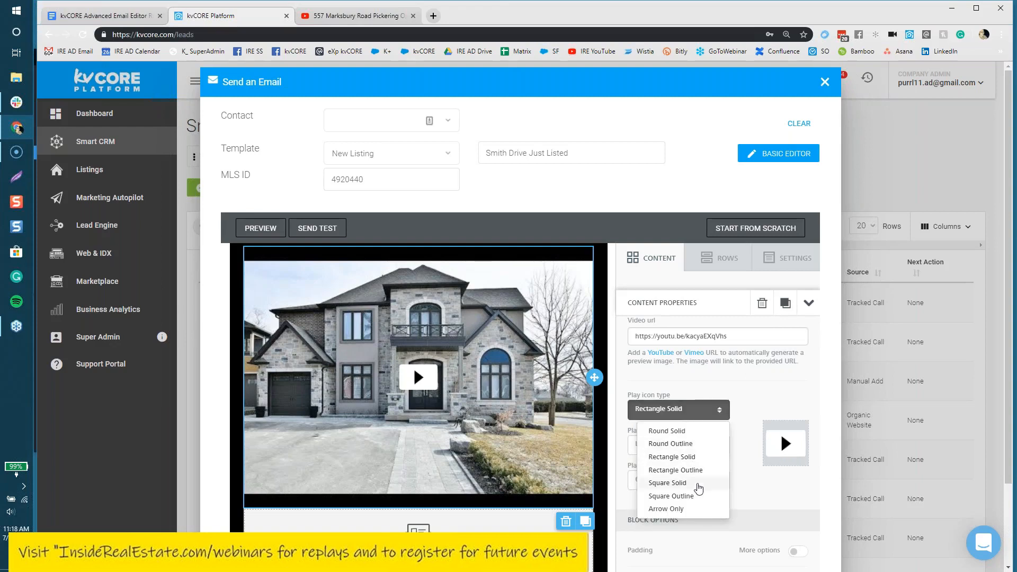
pyautogui.click(694, 483)
# Step: Make the play icon colour Dark and its size 50px
pyautogui.click(689, 449)
pyautogui.click(693, 479)
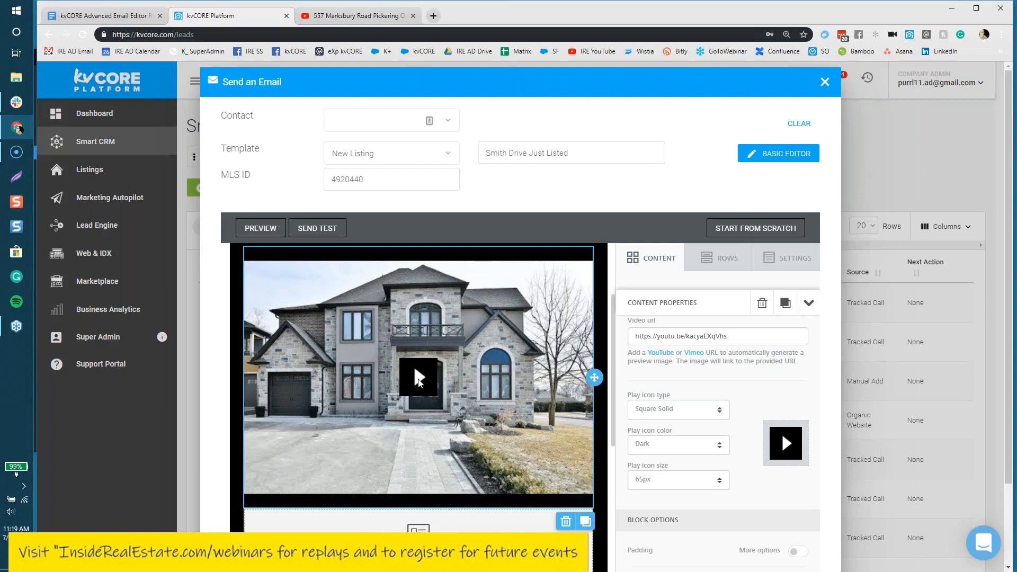
pyautogui.click(689, 479)
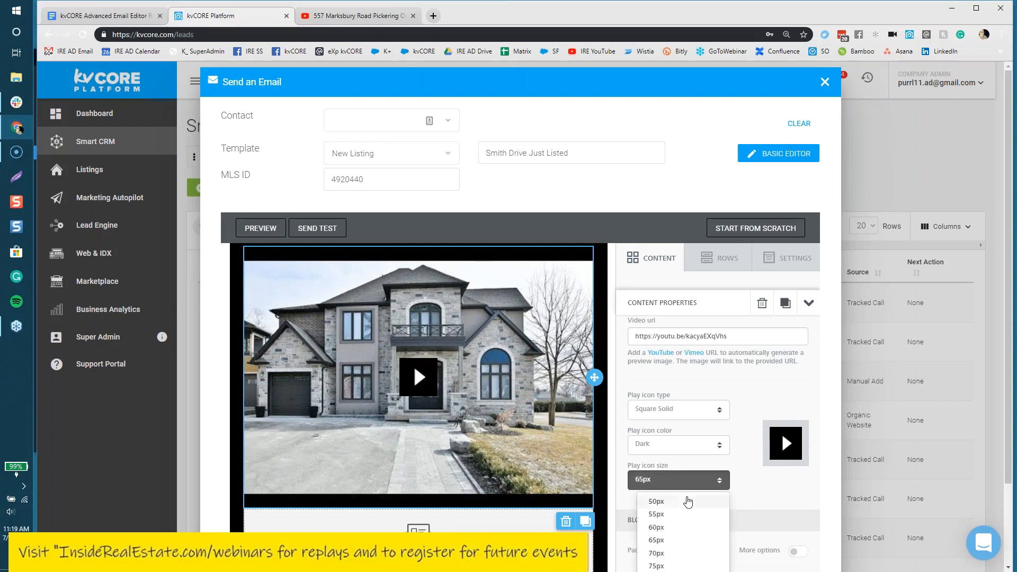
pyautogui.click(657, 495)
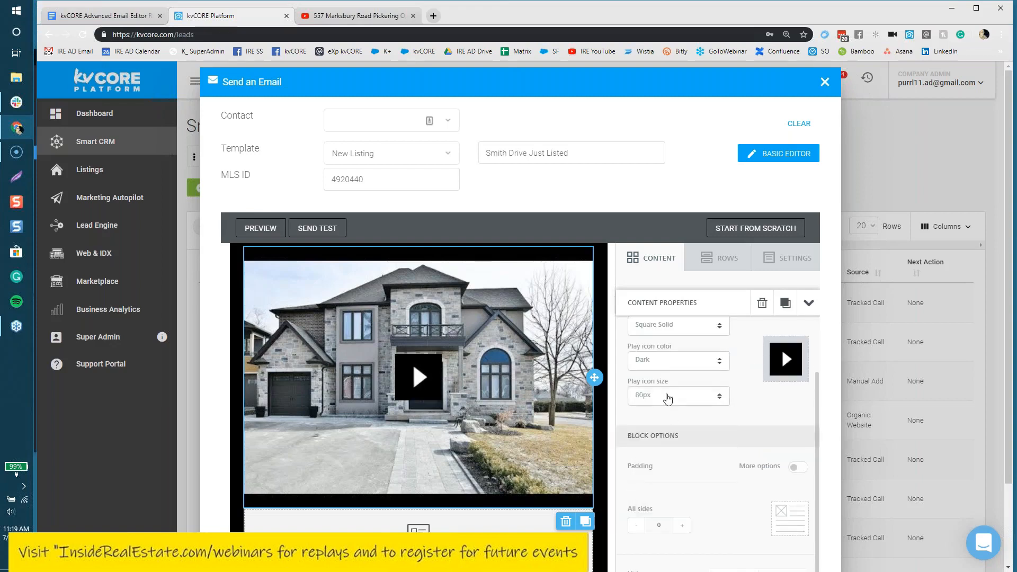
pyautogui.click(669, 409)
pyautogui.click(662, 417)
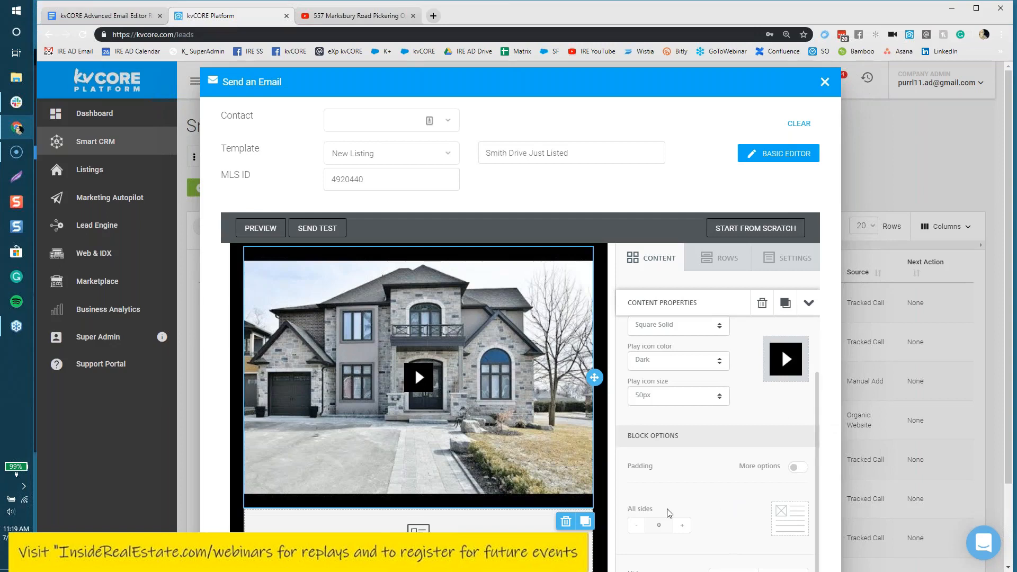
# Step: Try uniform padding around the video block, then return it to 0
pyautogui.moveTo(628, 435); pyautogui.dragTo(698, 440)
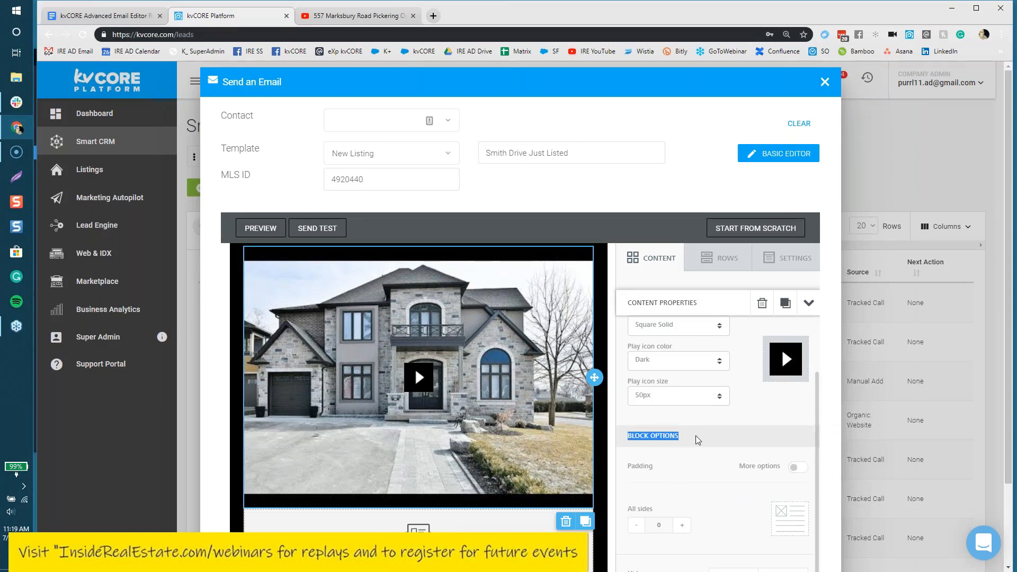
pyautogui.click(730, 512)
pyautogui.click(683, 526)
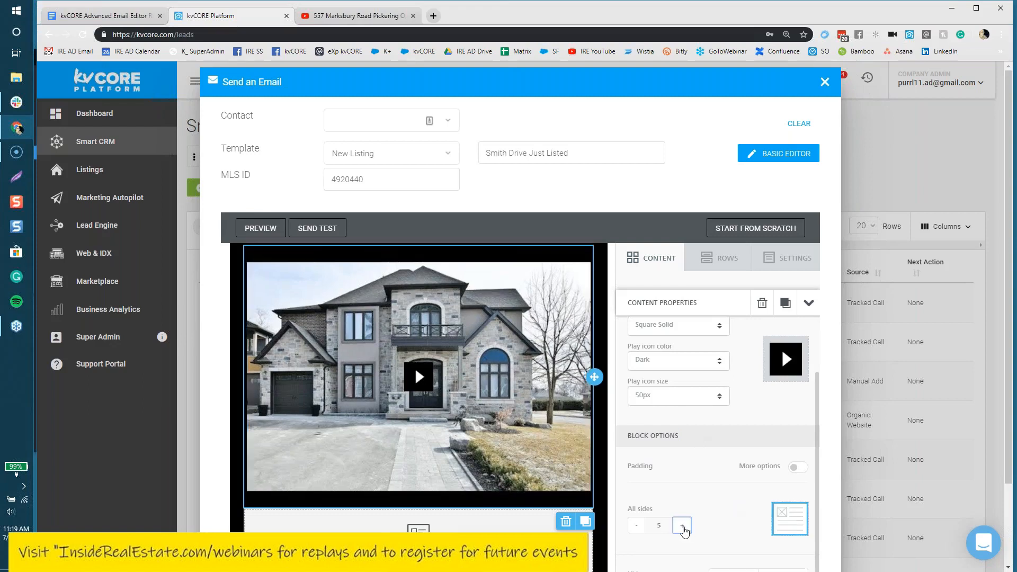
pyautogui.click(683, 526)
pyautogui.click(683, 526)
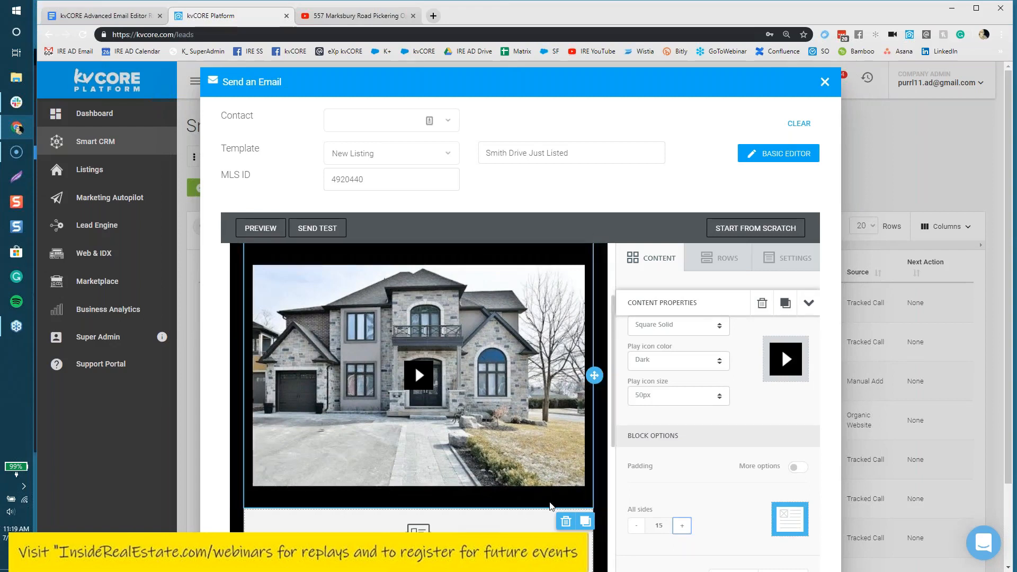
pyautogui.click(637, 526)
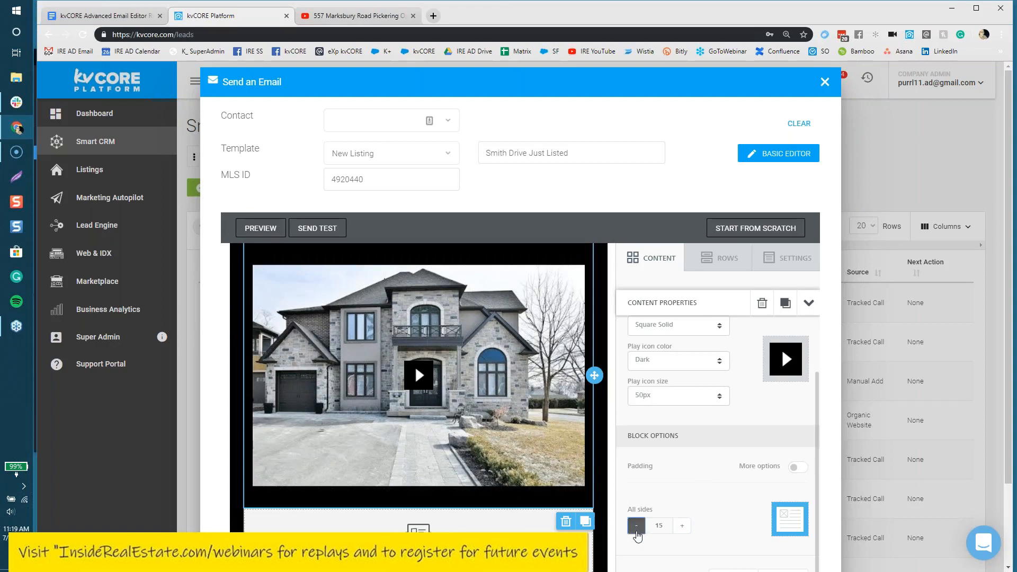
pyautogui.click(637, 526)
pyautogui.click(636, 526)
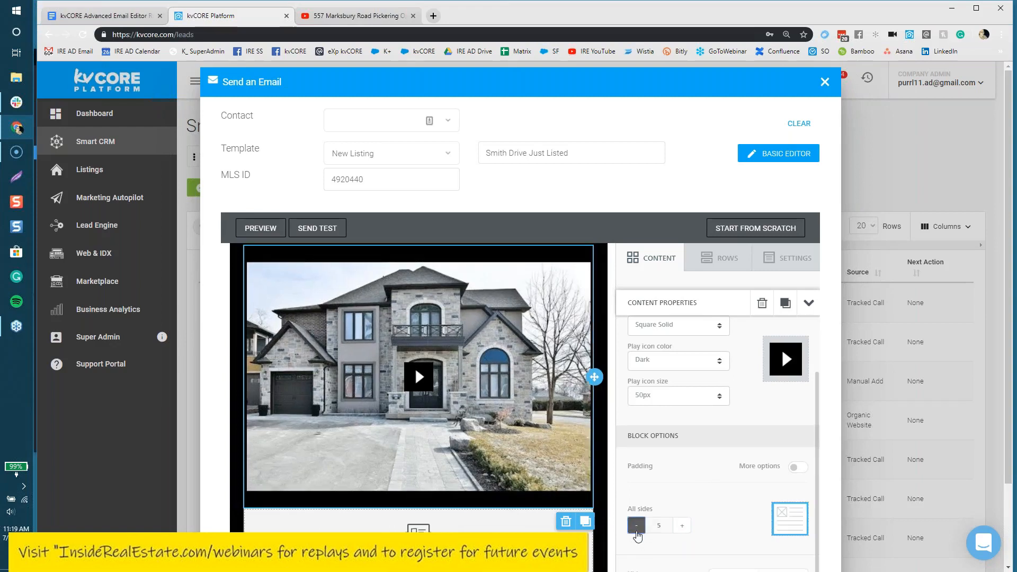
# Step: Turn on per-side padding and set the video block's right padding to 20
pyautogui.click(800, 468)
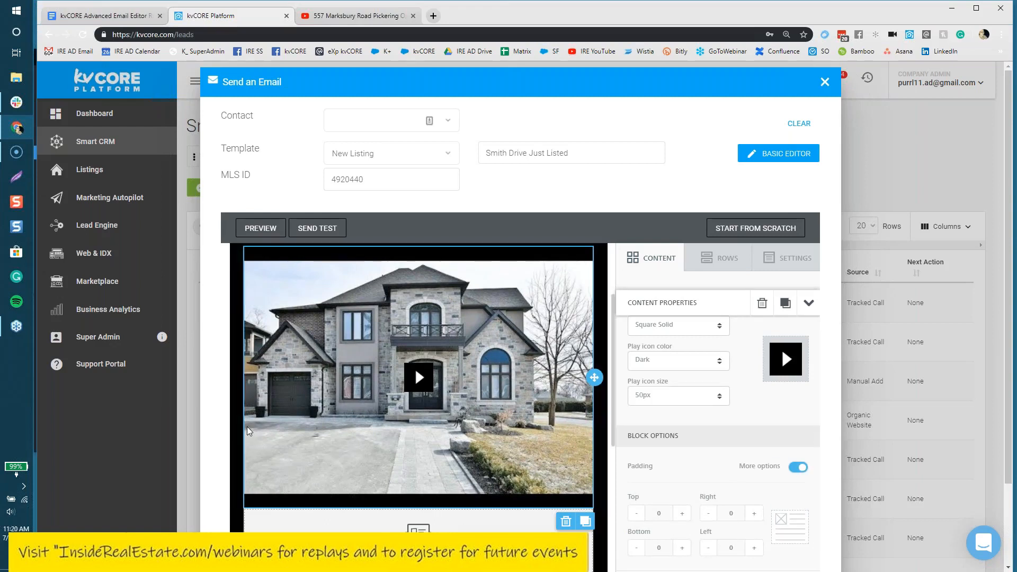
pyautogui.scroll(-1, 742, 477)
pyautogui.click(755, 496)
pyautogui.click(755, 496)
pyautogui.click(755, 497)
pyautogui.click(755, 497)
pyautogui.click(756, 497)
pyautogui.click(709, 497)
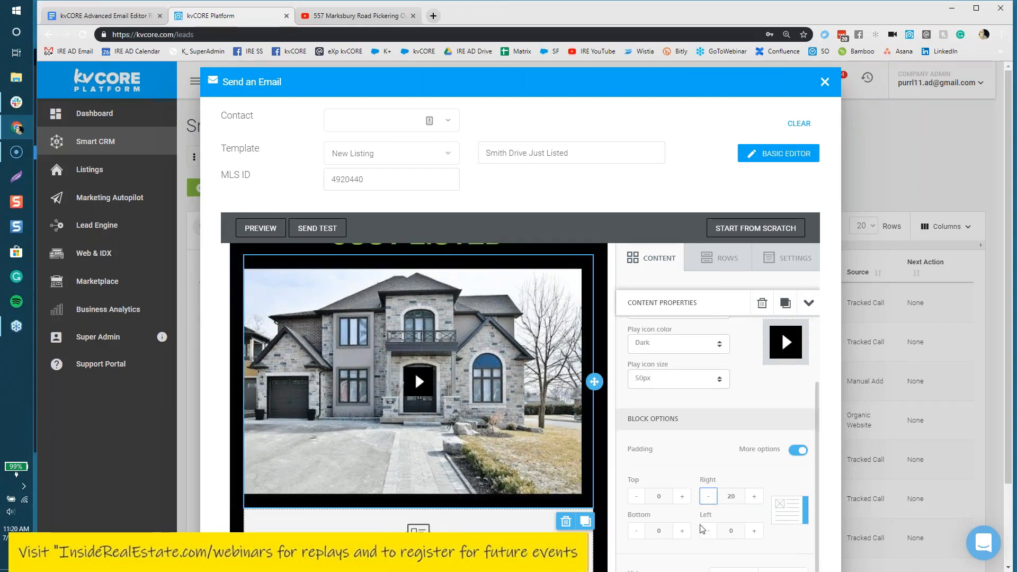
# Step: Set the video block's left padding to 20
pyautogui.click(755, 531)
pyautogui.click(755, 531)
pyautogui.click(755, 532)
pyautogui.click(754, 532)
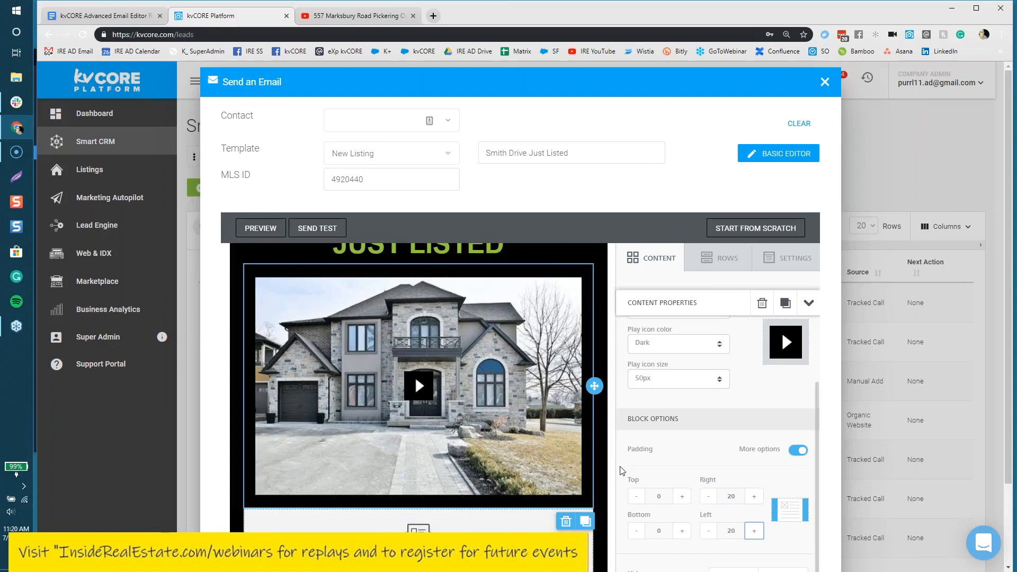
# Step: Preview the finished email and switch to the Mobile view
pyautogui.click(254, 230)
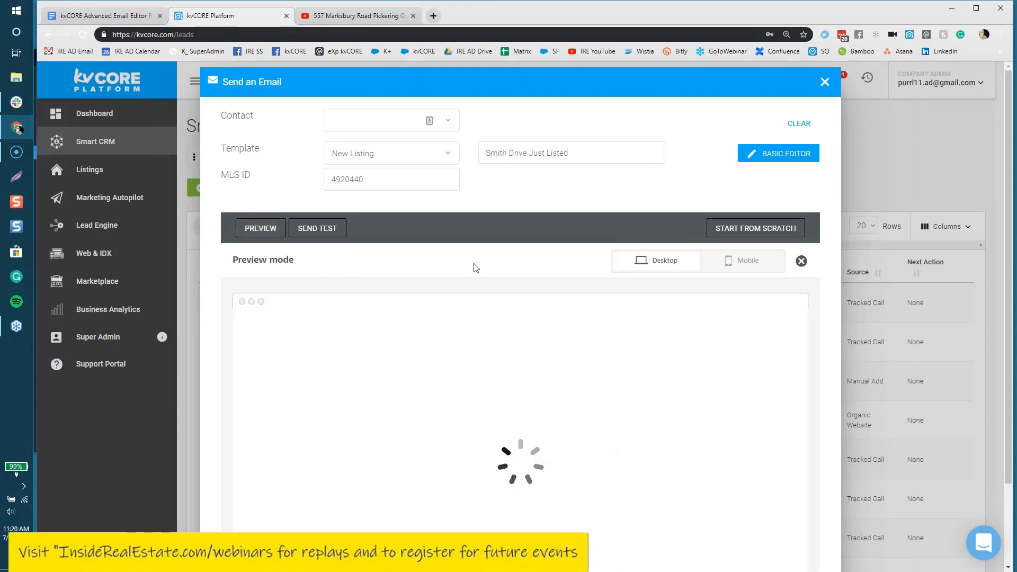
pyautogui.scroll(-4, 729, 376)
pyautogui.scroll(4, 730, 377)
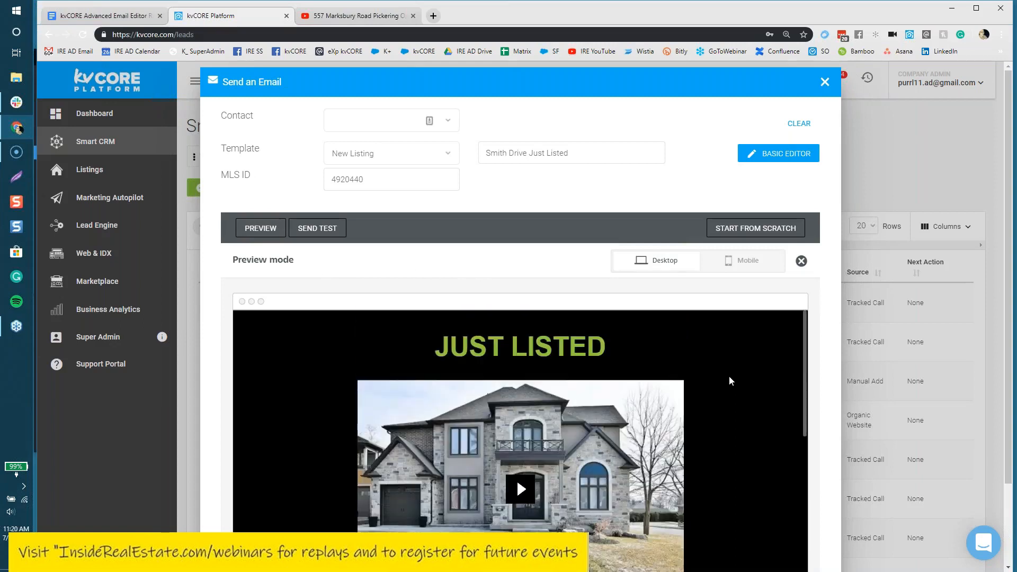
pyautogui.click(739, 260)
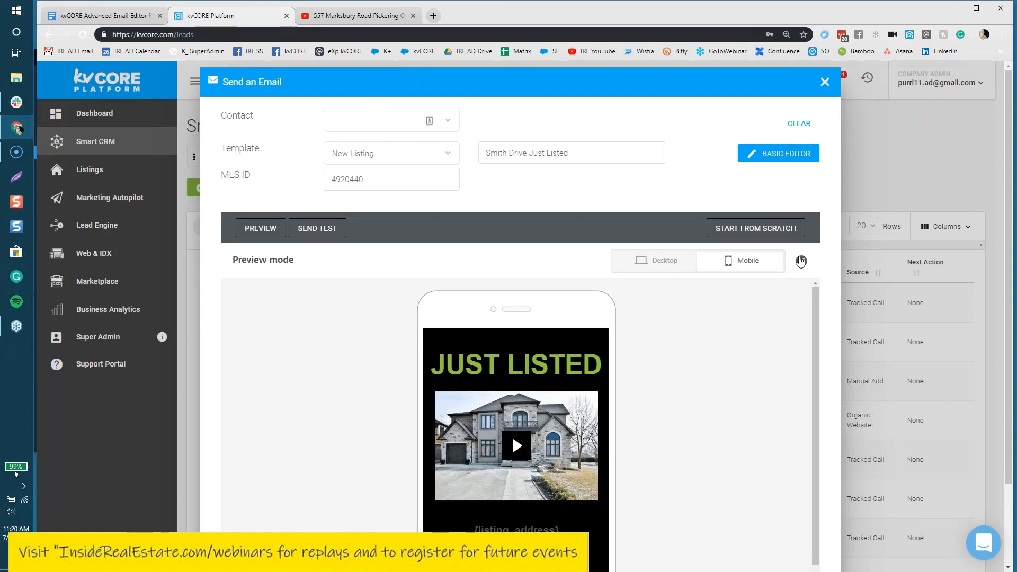
# Step: Close the mobile preview and scroll back to the top of the email
pyautogui.click(801, 262)
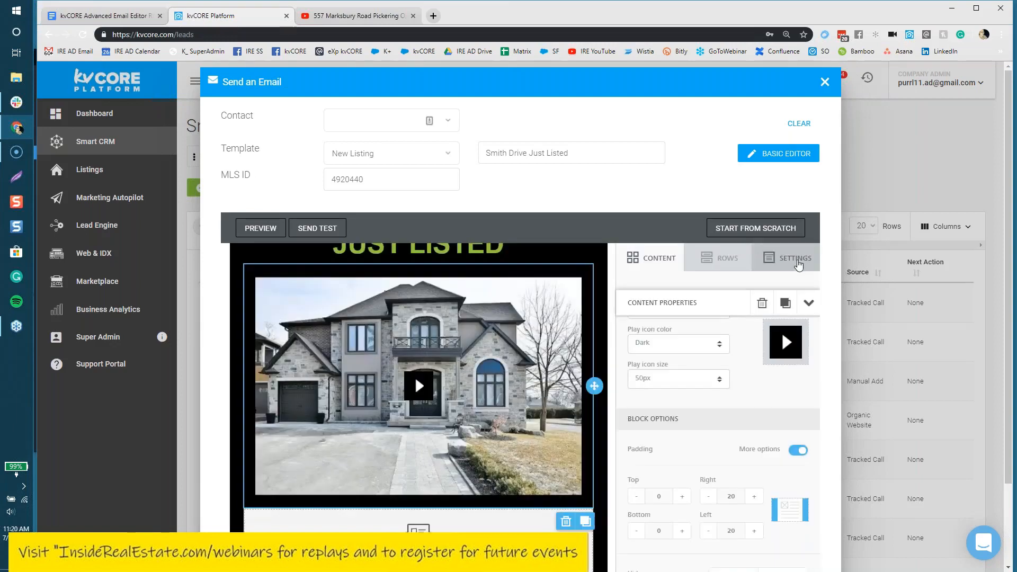
pyautogui.scroll(2, 775, 449)
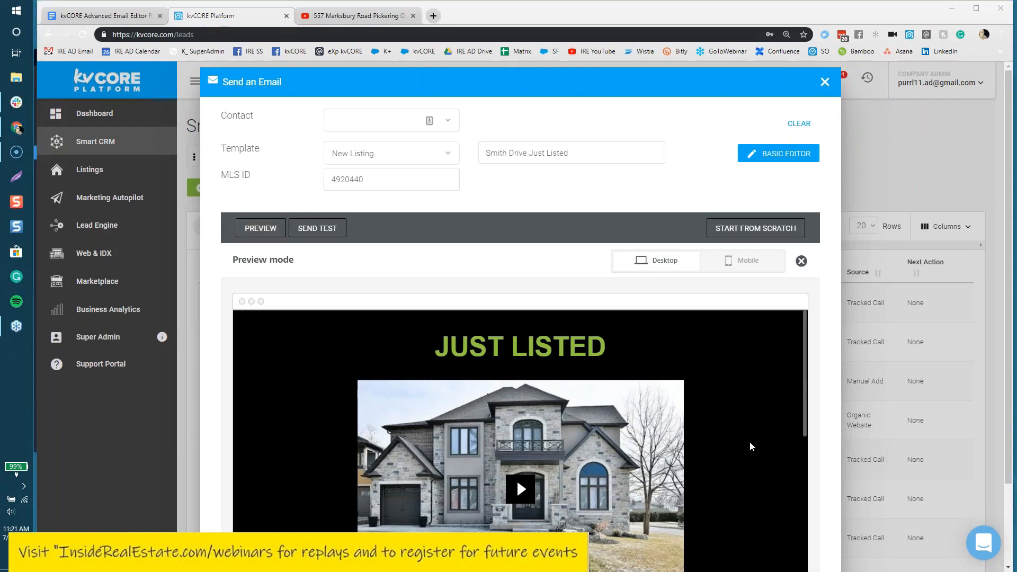
pyautogui.scroll(-4, 630, 419)
pyautogui.scroll(2, 627, 414)
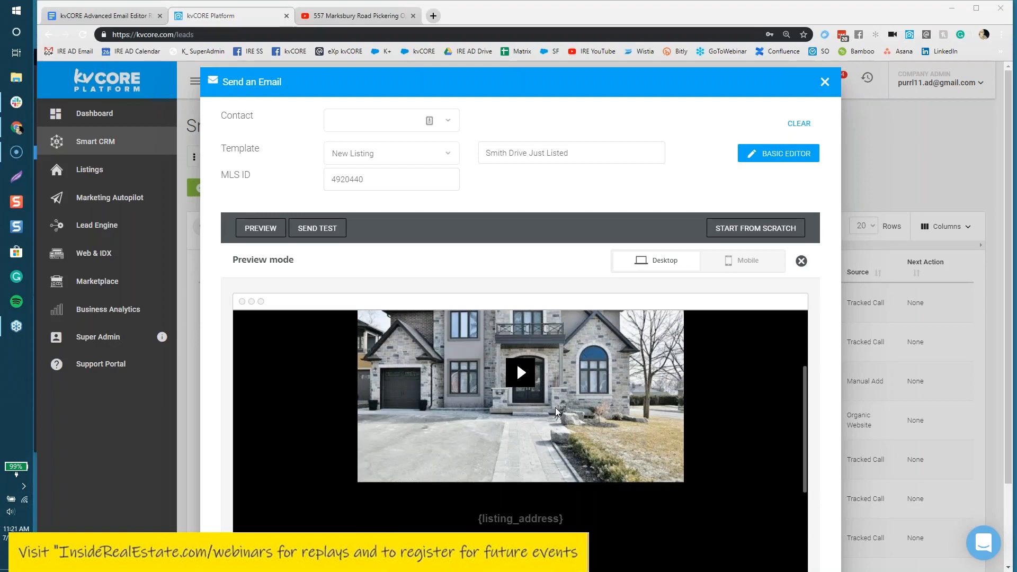
pyautogui.scroll(-2, 556, 408)
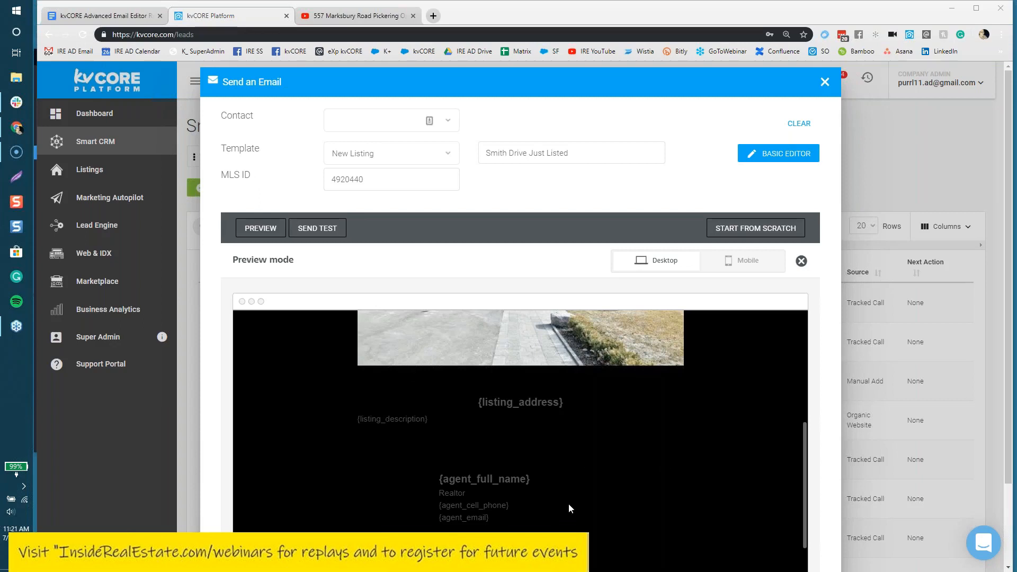
pyautogui.scroll(-1, 568, 528)
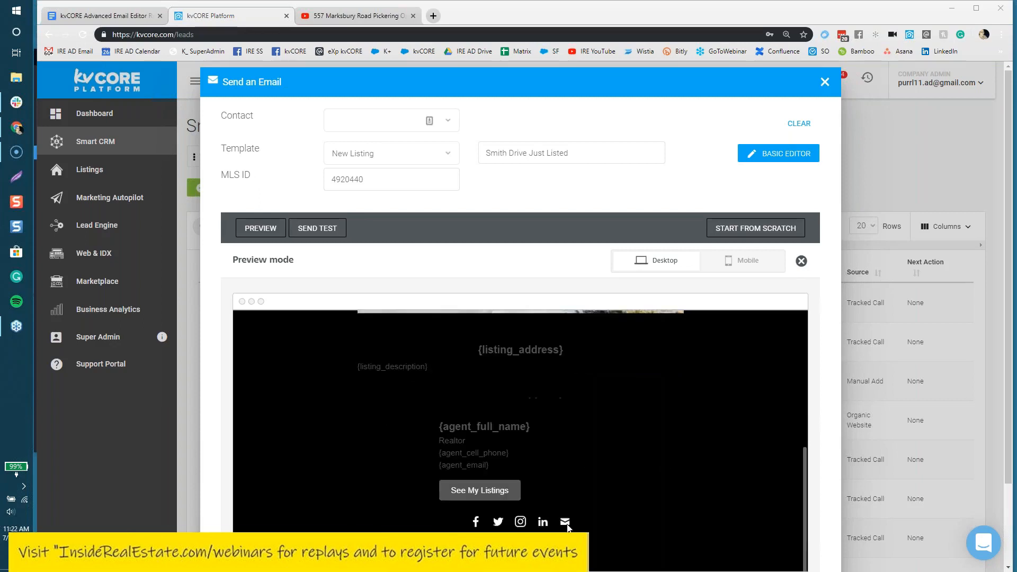
pyautogui.scroll(5, 594, 513)
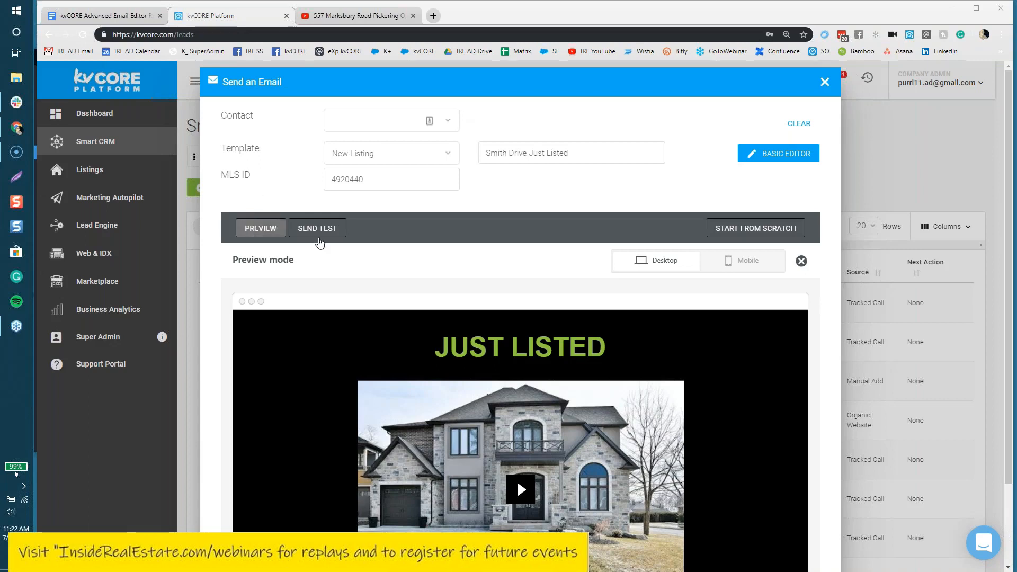
# Step: Exit preview and review the Just Listed email's Video block, keeping its dark 50px play icon and 20px padding
pyautogui.click(801, 261)
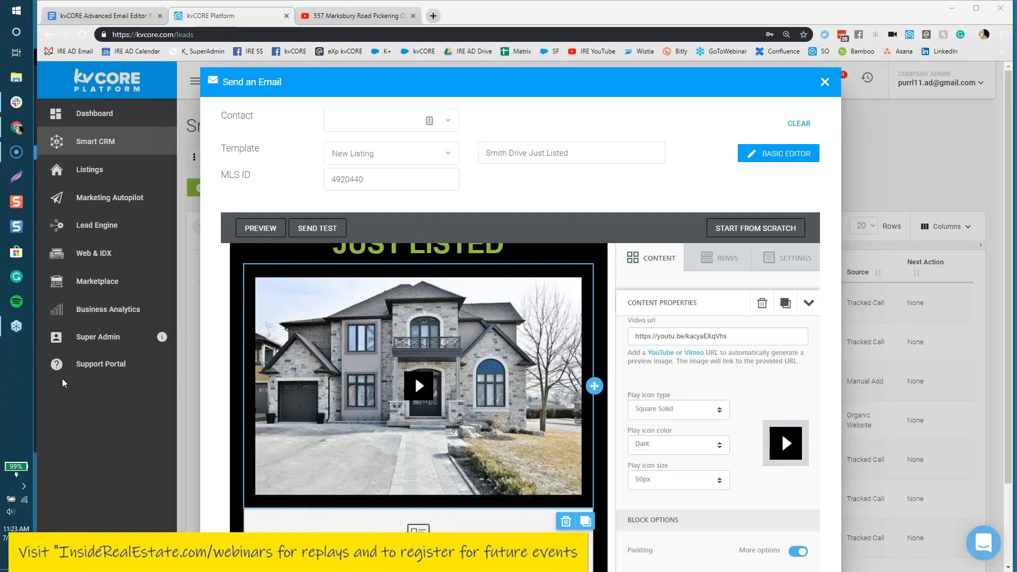
pyautogui.scroll(-2, 704, 294)
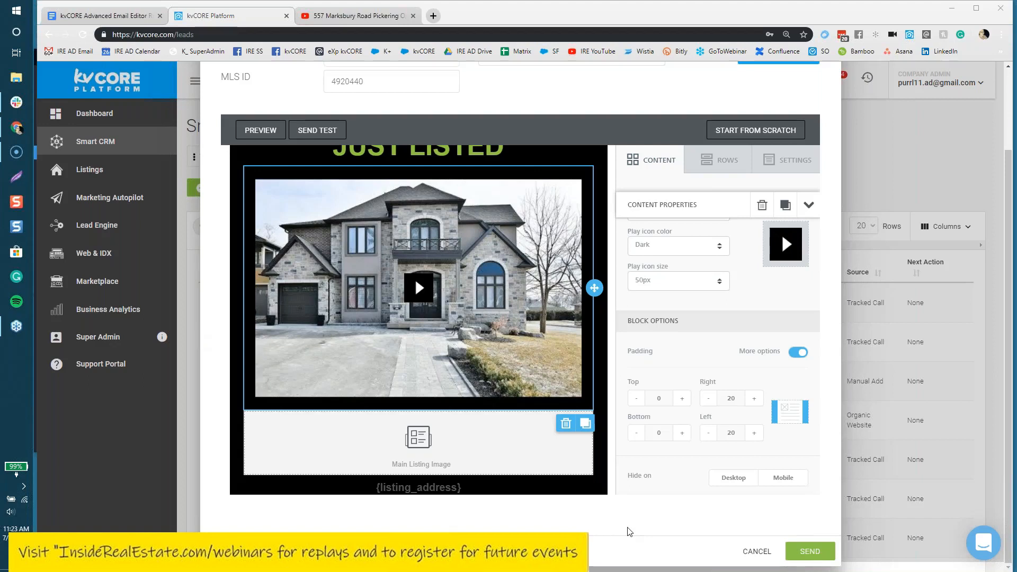
pyautogui.scroll(2, 629, 532)
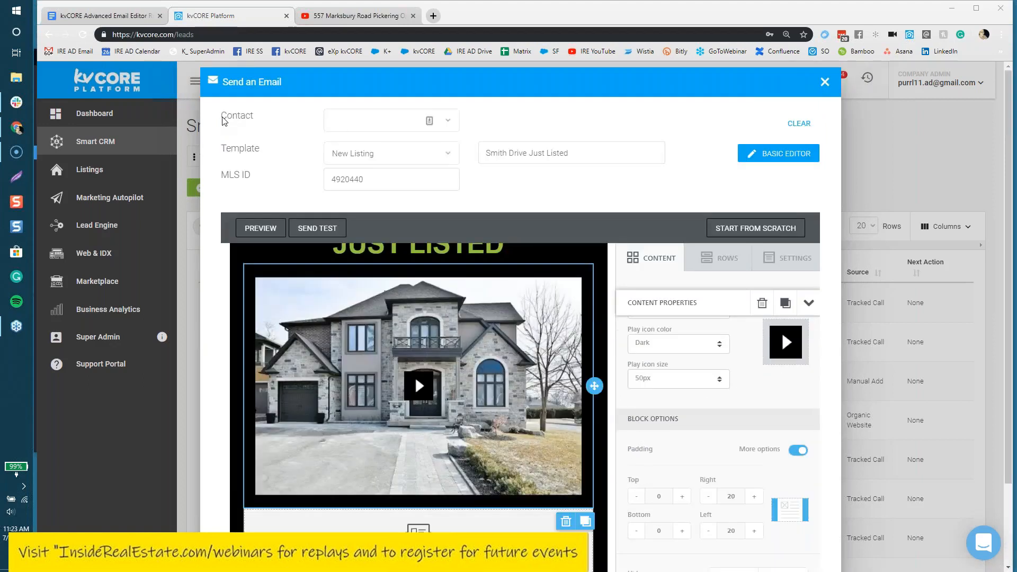
pyautogui.doubleClick(236, 118)
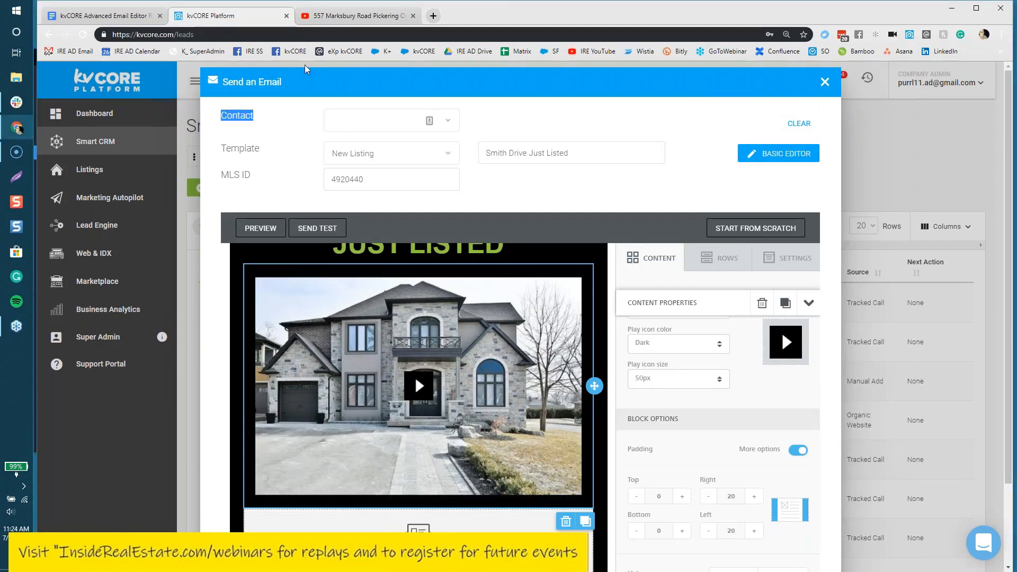
pyautogui.scroll(-1, 689, 303)
pyautogui.scroll(-2, 689, 328)
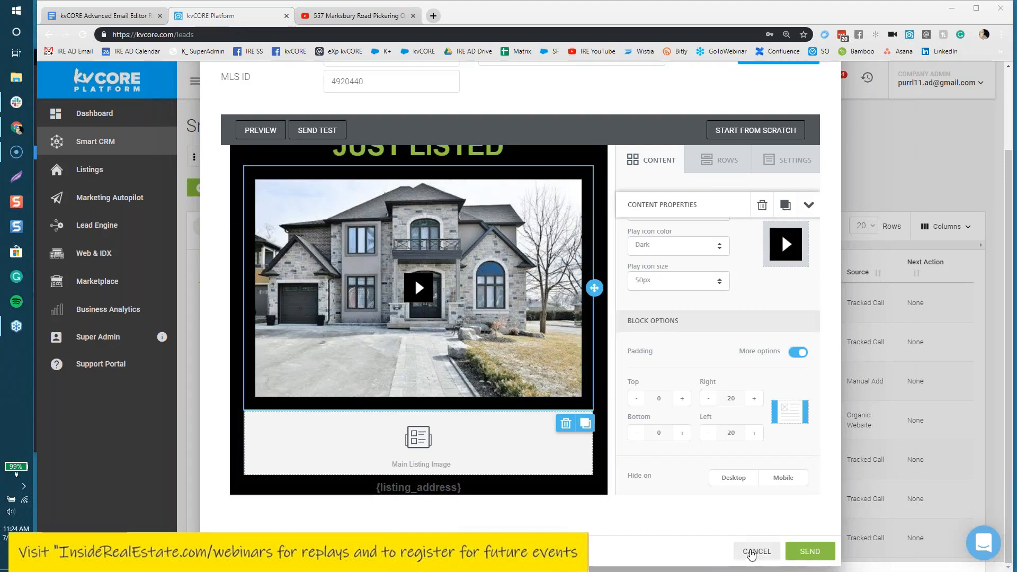
# Step: Cancel the Just Listed email and confirm closing it without saving
pyautogui.click(751, 553)
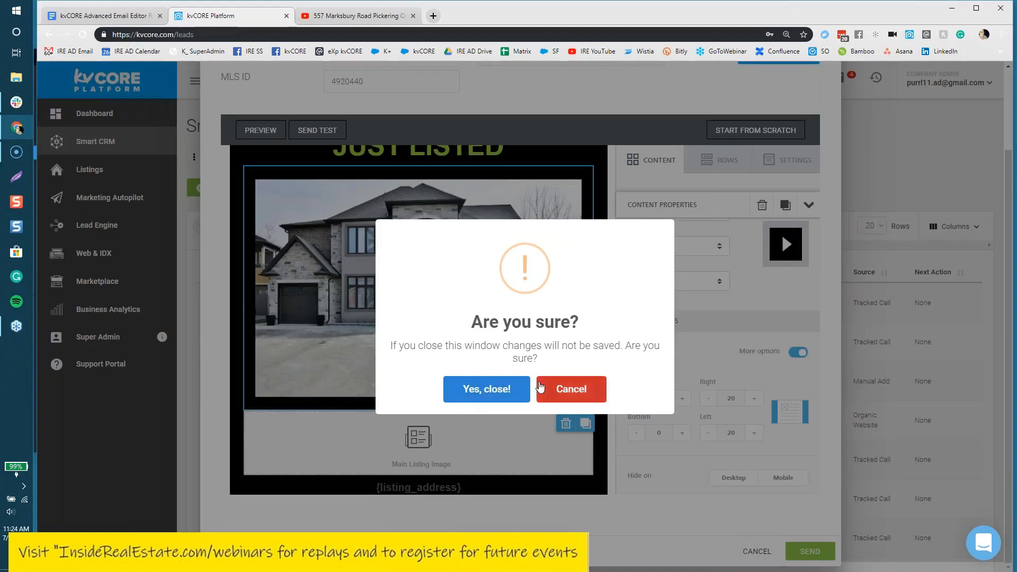
pyautogui.click(501, 390)
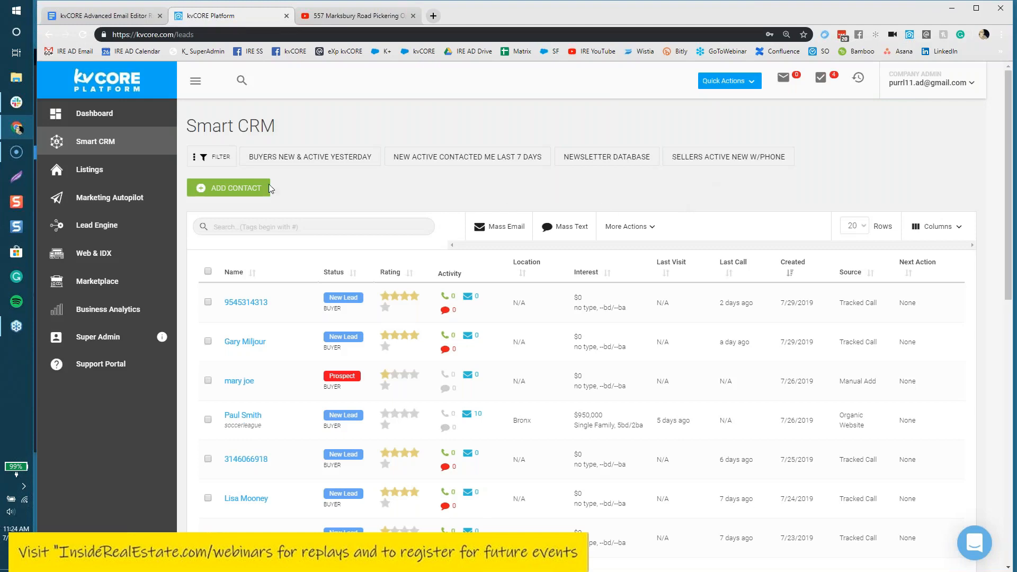
# Step: Glance over the lead Filters panel, then go to the Marketing Autopilot page
pyautogui.moveTo(276, 126); pyautogui.dragTo(186, 125)
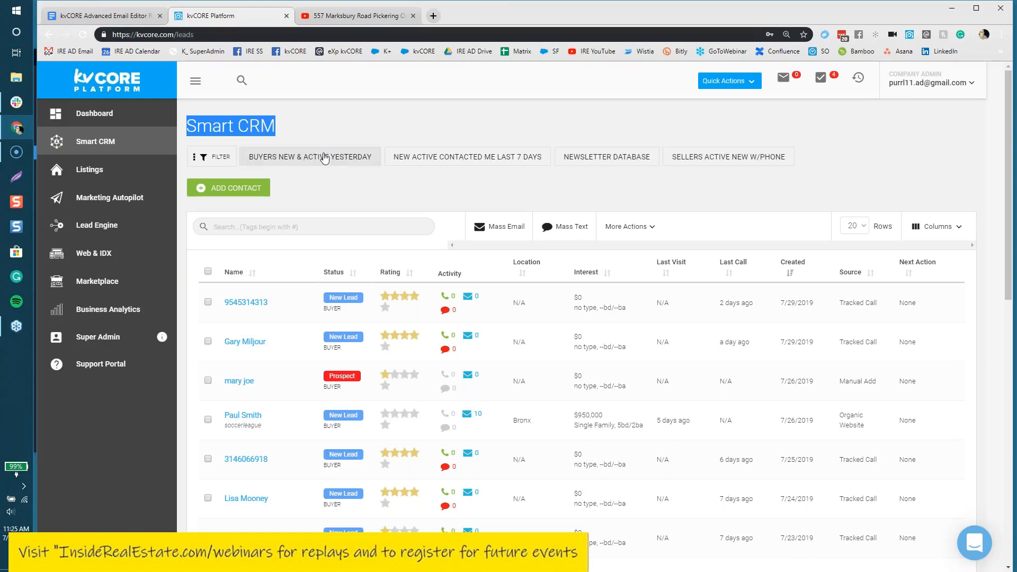
pyautogui.click(225, 162)
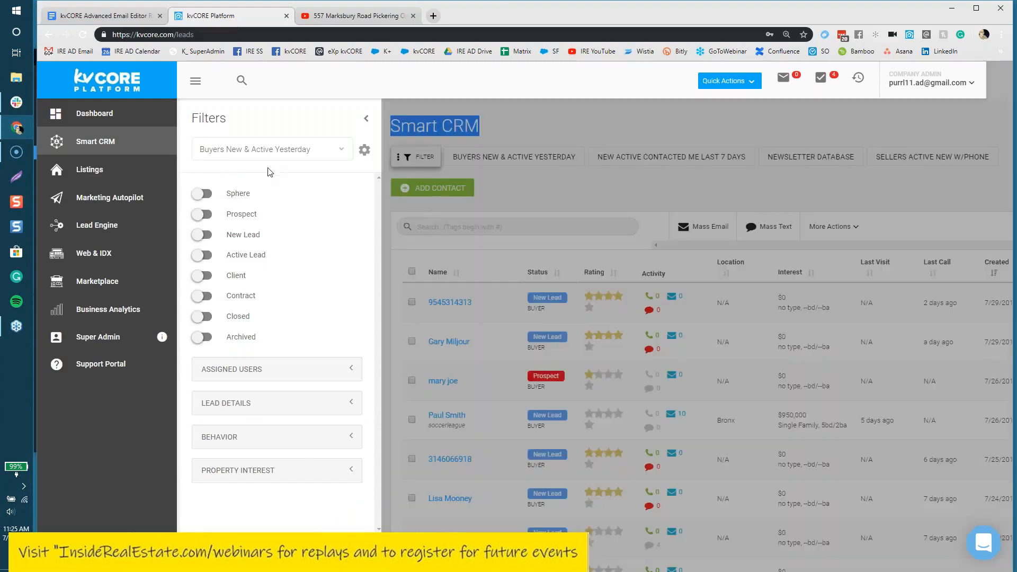
pyautogui.click(365, 122)
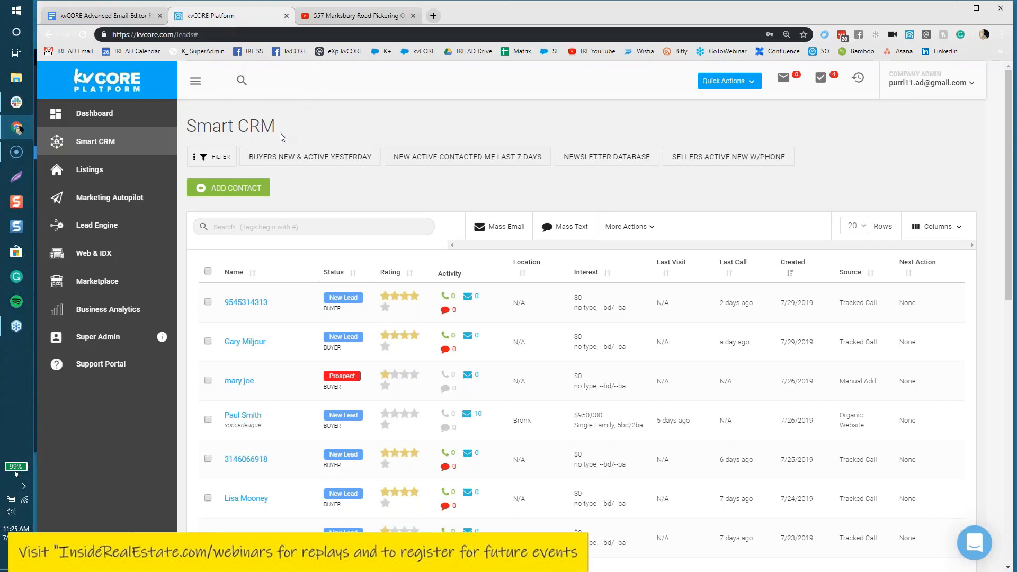
pyautogui.click(95, 199)
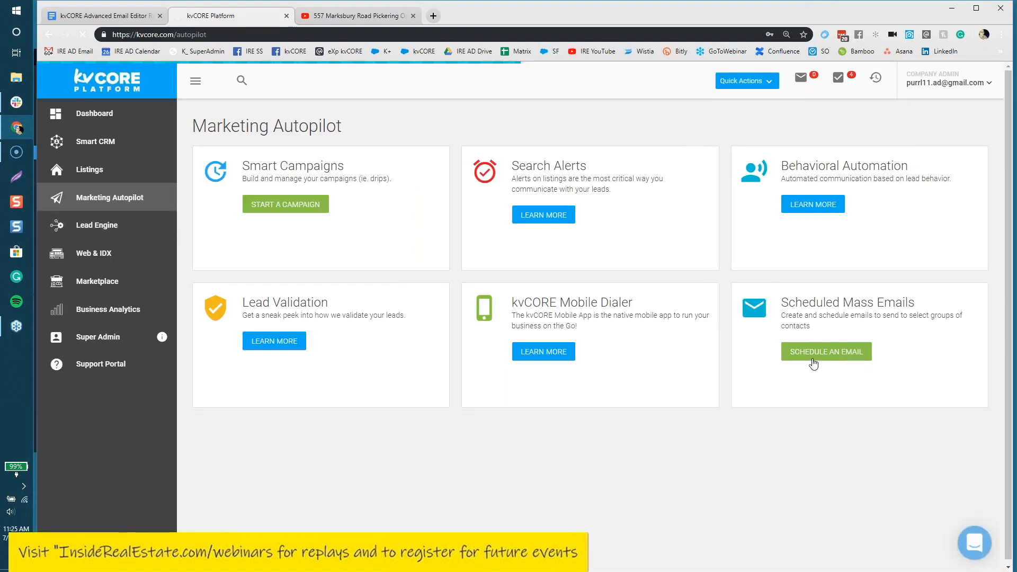
# Step: Open the Scheduled Mass Emails list and start a new Schedule Email dialog
pyautogui.click(811, 362)
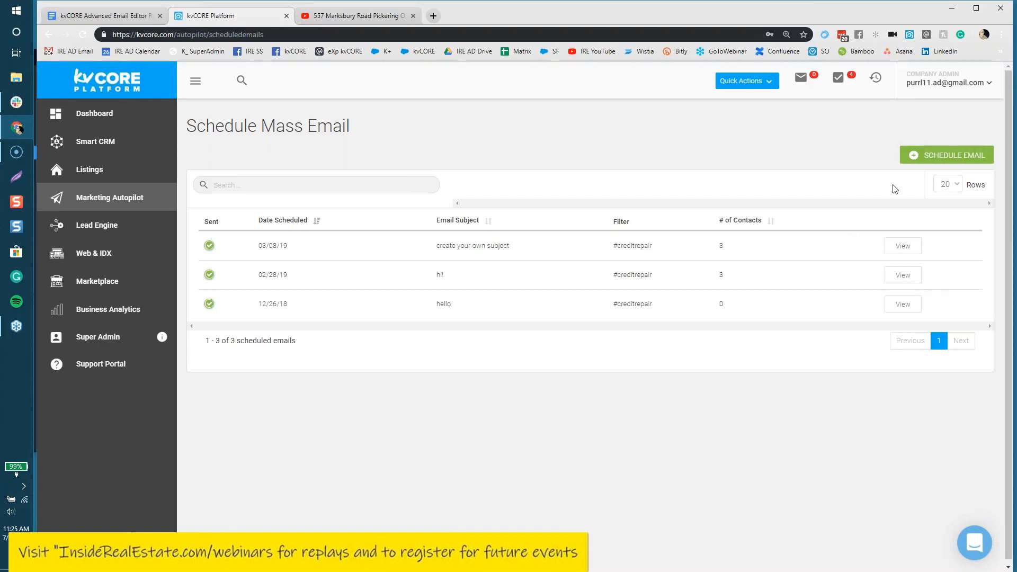
pyautogui.click(955, 159)
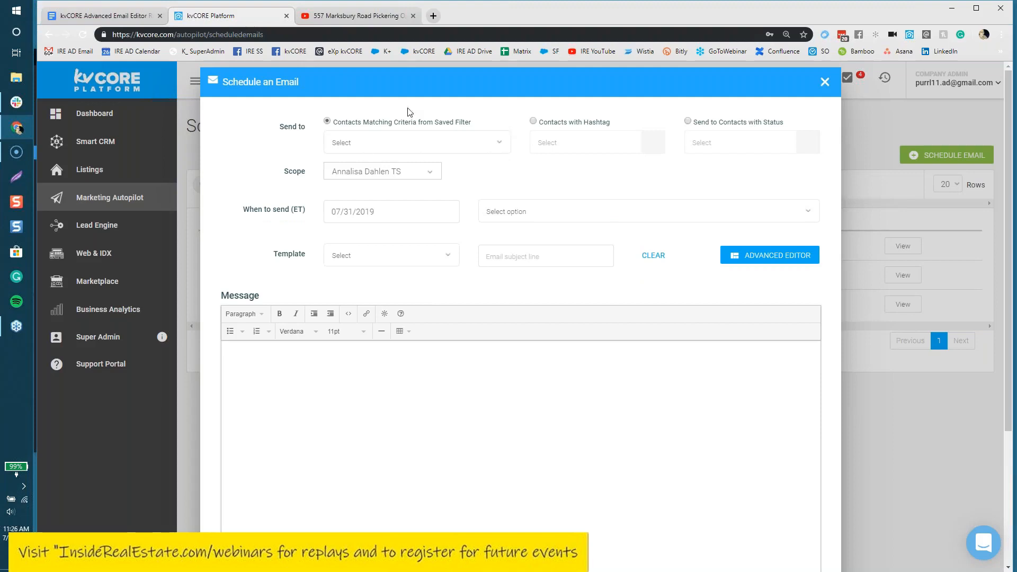
pyautogui.click(461, 142)
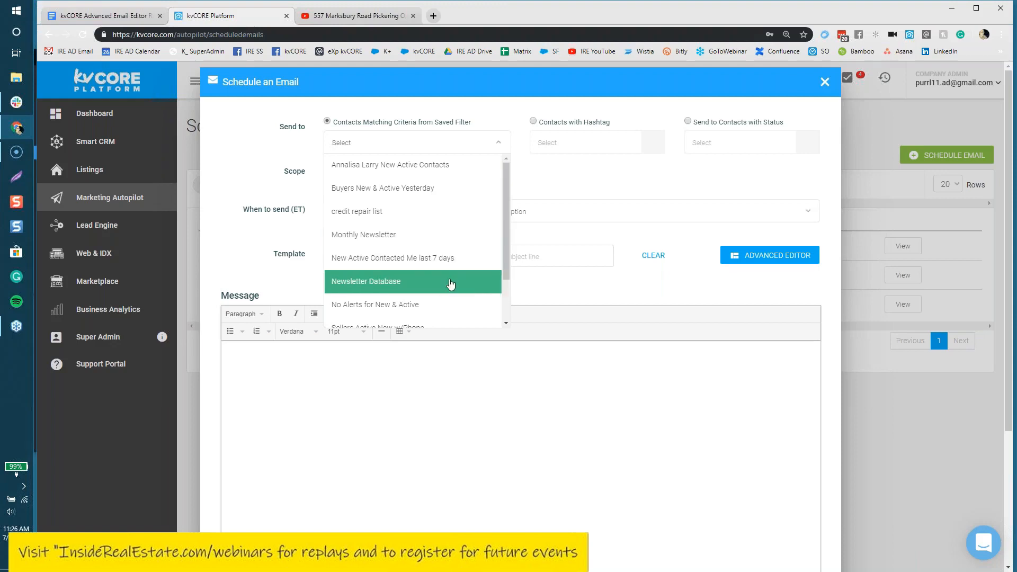
pyautogui.scroll(-1, 450, 284)
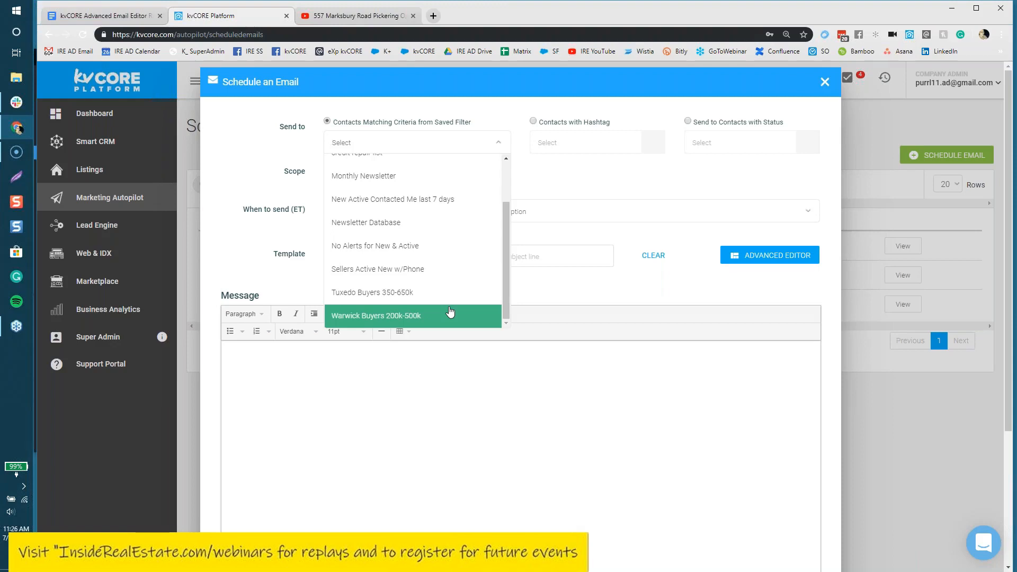
pyautogui.click(658, 172)
# Step: Check the Hashtag and Status recipient options and their lists without choosing any
pyautogui.click(533, 122)
pyautogui.click(538, 141)
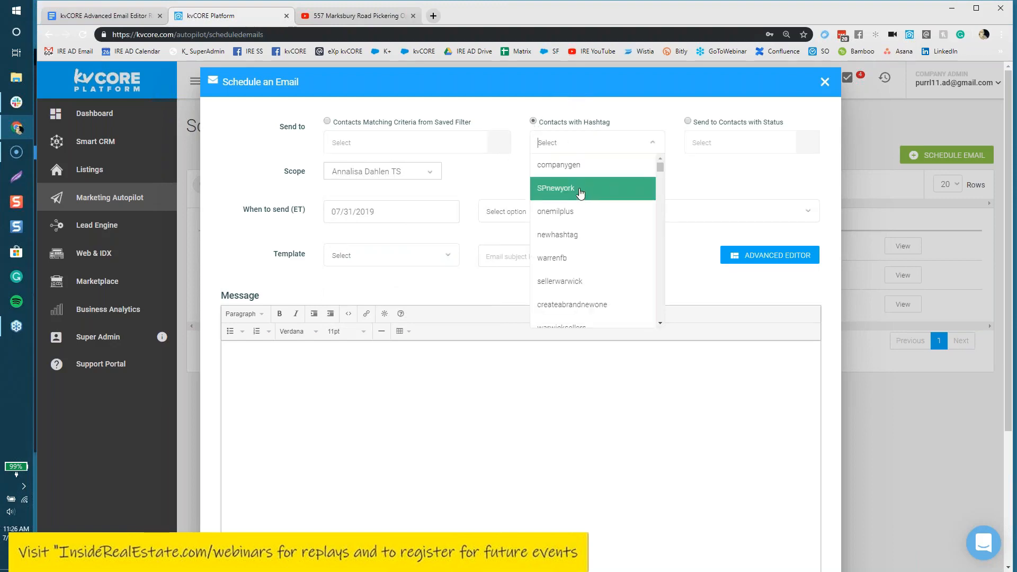
pyautogui.click(710, 175)
pyautogui.click(688, 121)
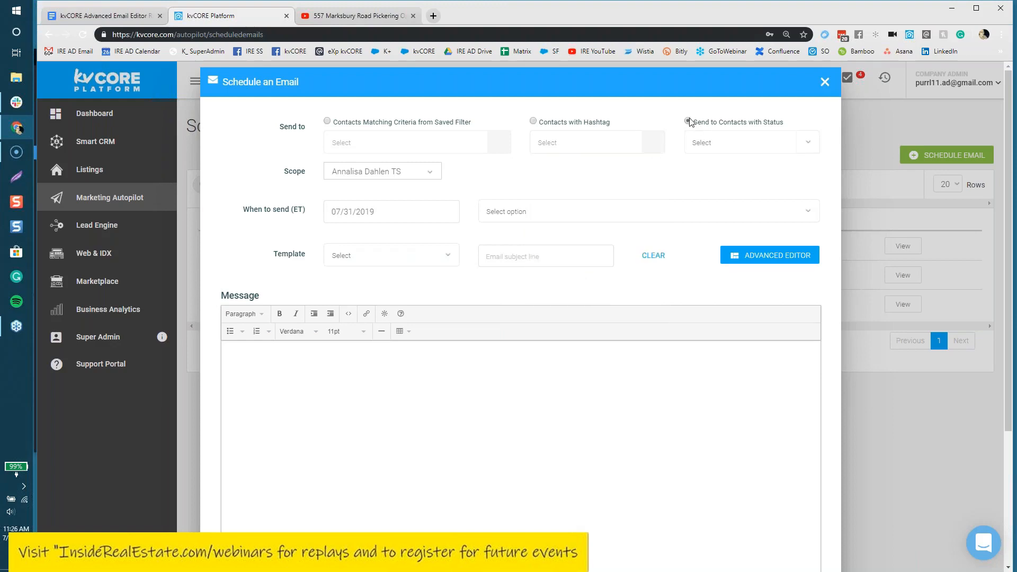
pyautogui.click(722, 140)
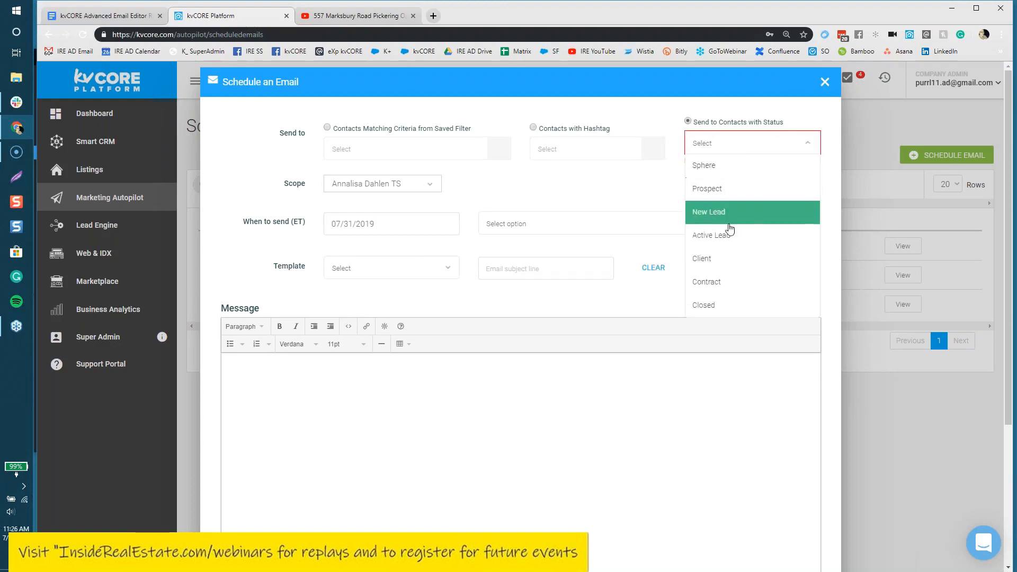
pyautogui.click(655, 177)
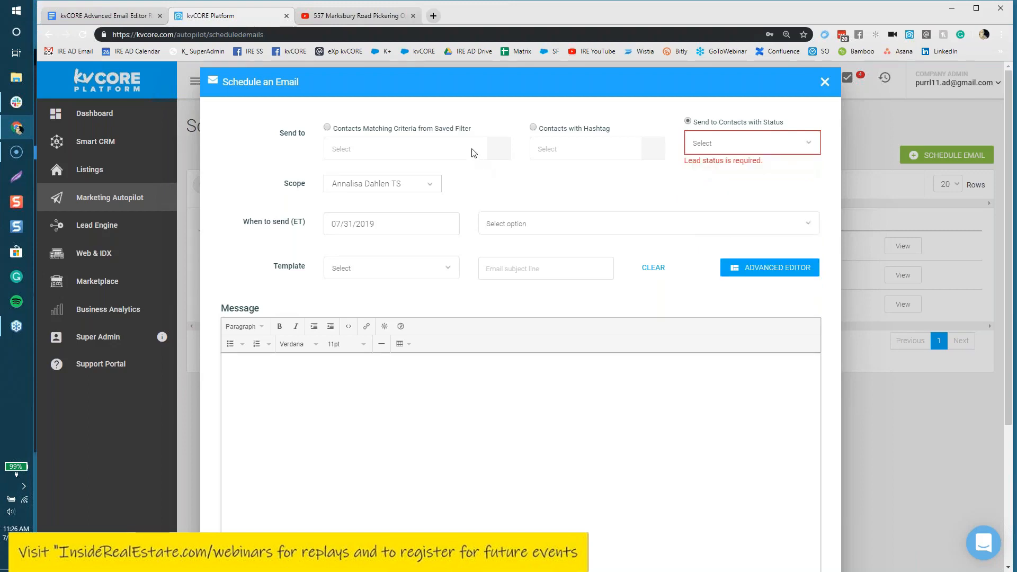
# Step: Target contacts matching the Monthly Newsletter saved filter
pyautogui.click(327, 127)
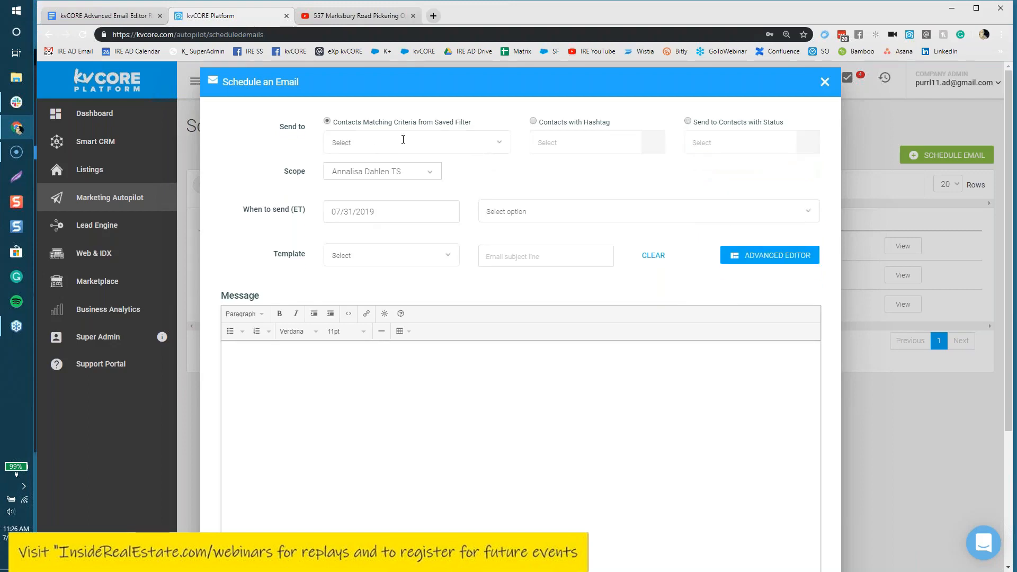
pyautogui.click(439, 142)
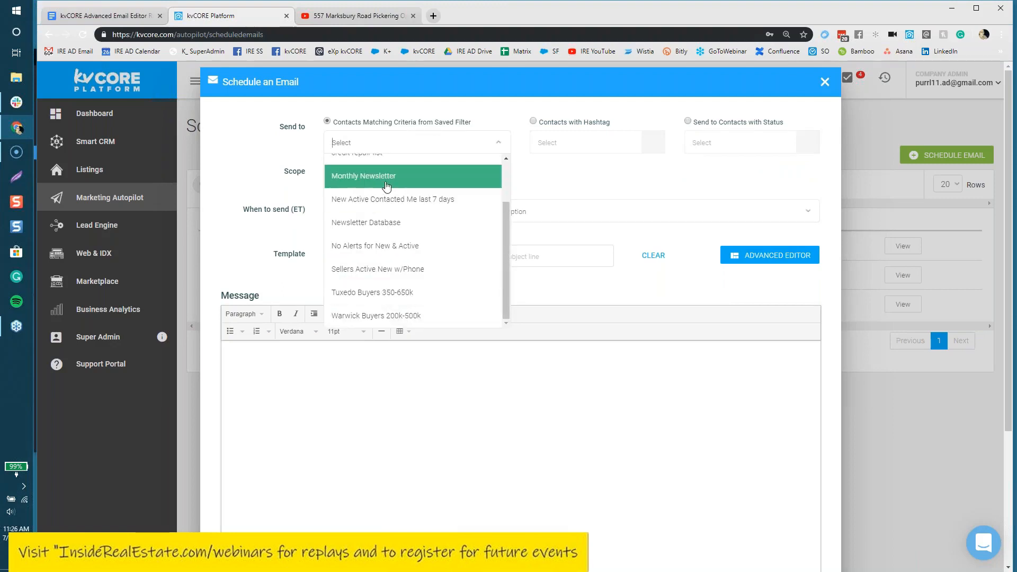
pyautogui.scroll(1, 386, 186)
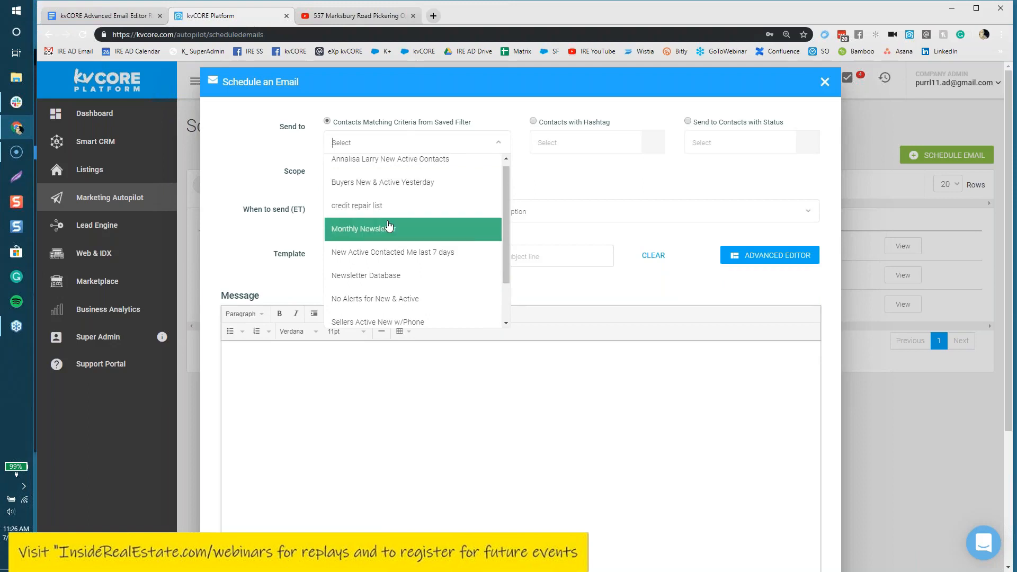
pyautogui.click(389, 227)
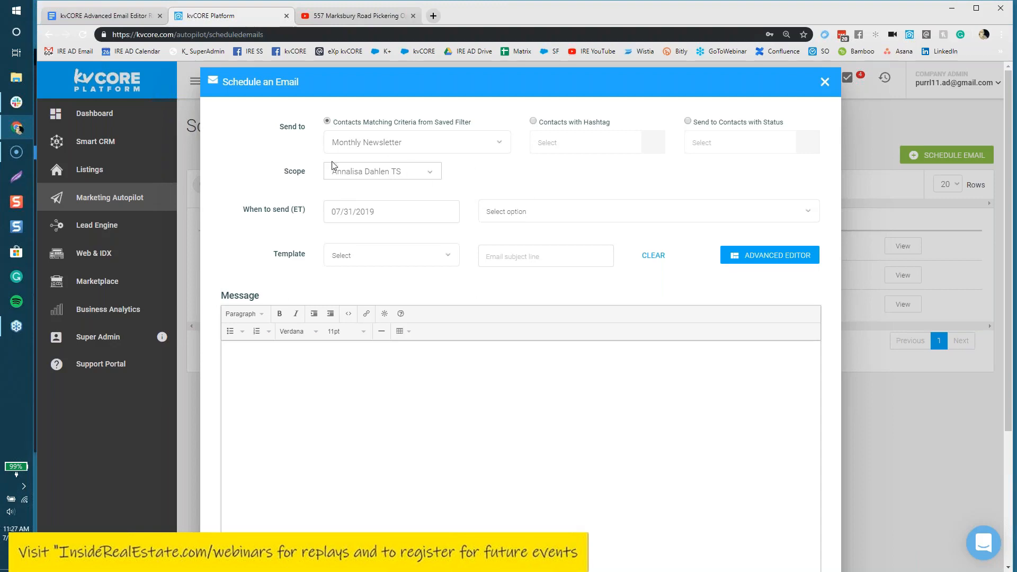
# Step: Set the email's Scope to Company, replacing the briefly chosen agent scope
pyautogui.click(396, 175)
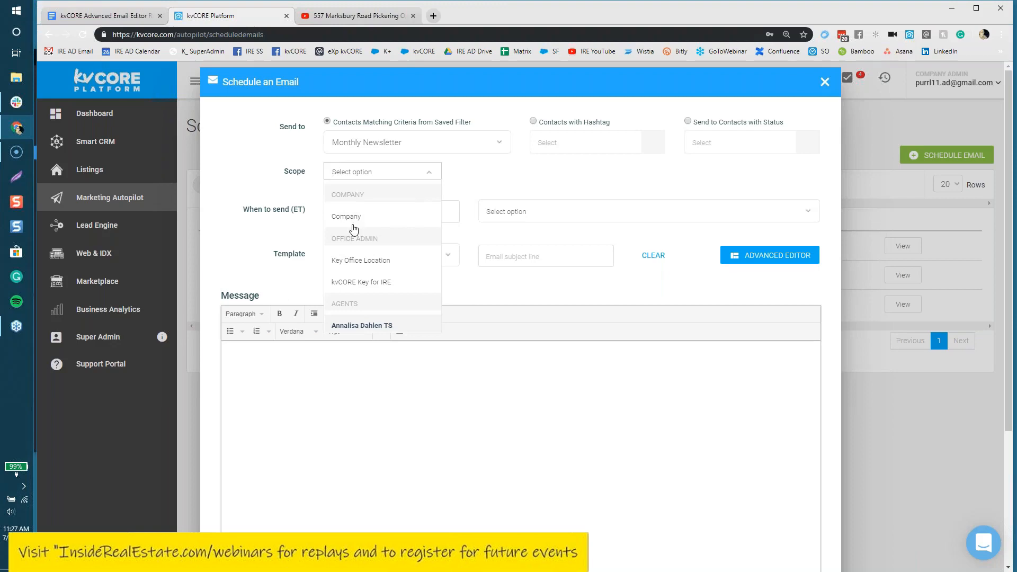
pyautogui.scroll(-1, 376, 283)
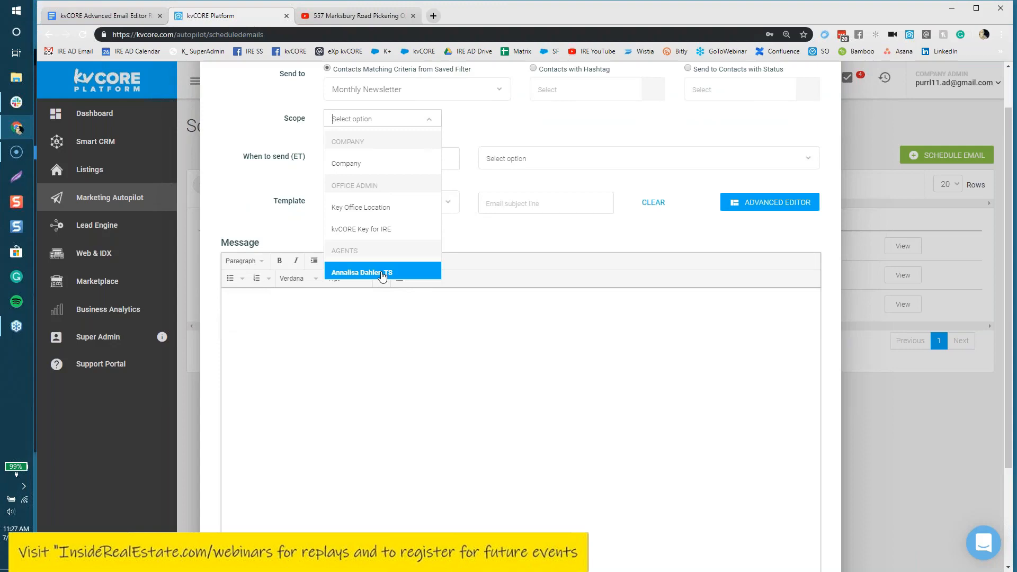
pyautogui.click(382, 272)
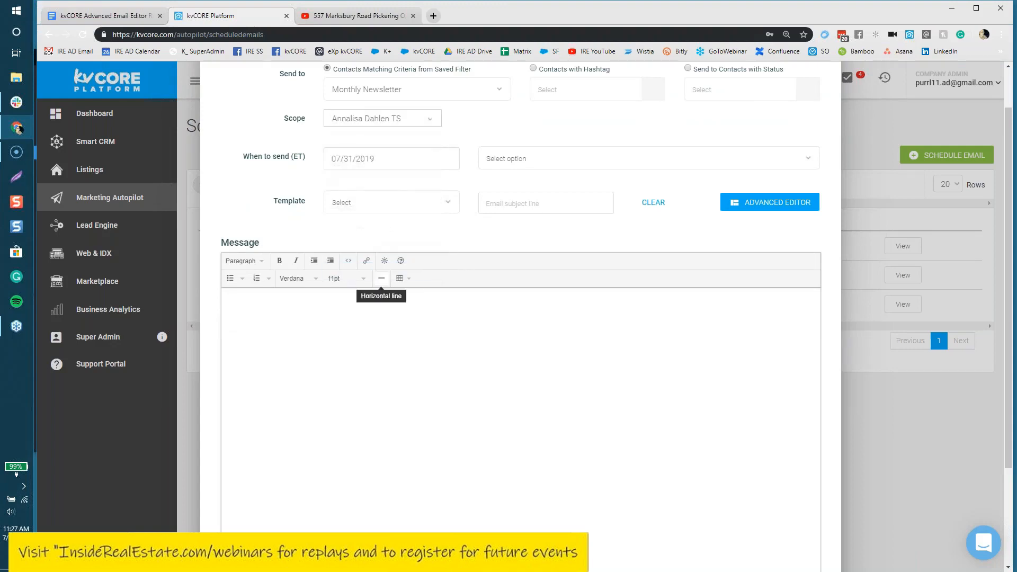
pyautogui.click(412, 119)
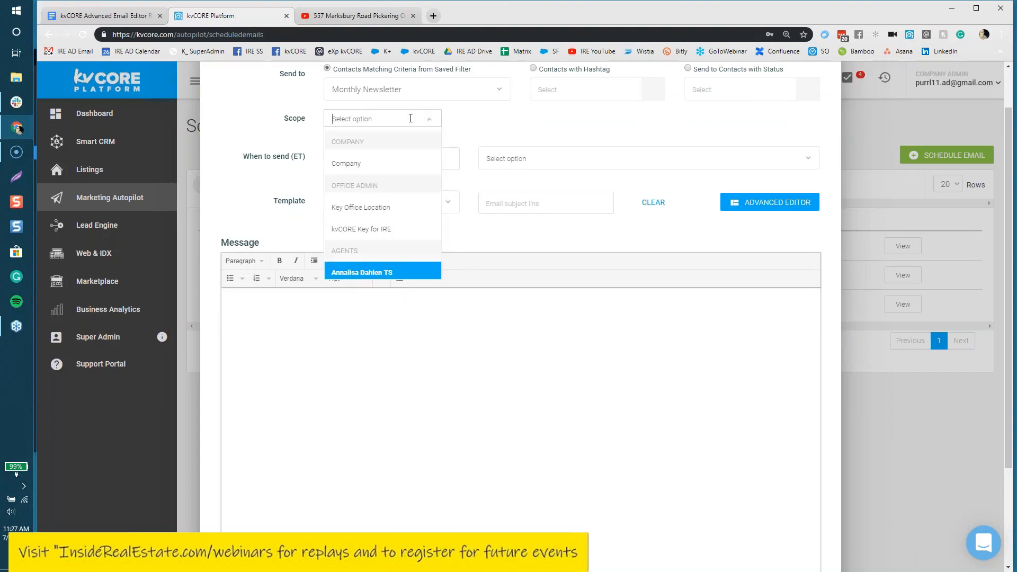
pyautogui.click(370, 163)
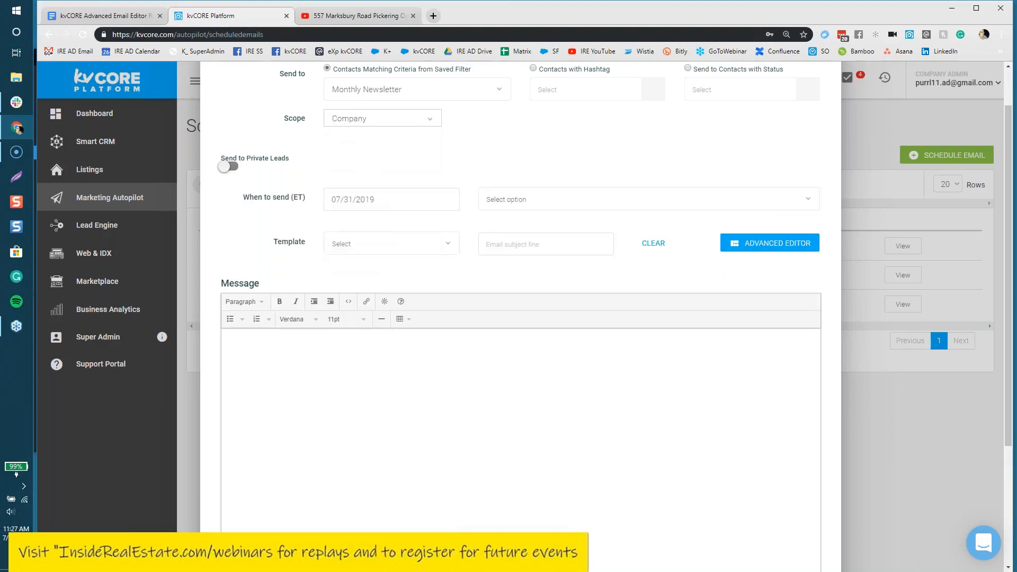
# Step: Schedule the send for 08/02/2019 at 7:30 am
pyautogui.click(385, 199)
pyautogui.click(486, 230)
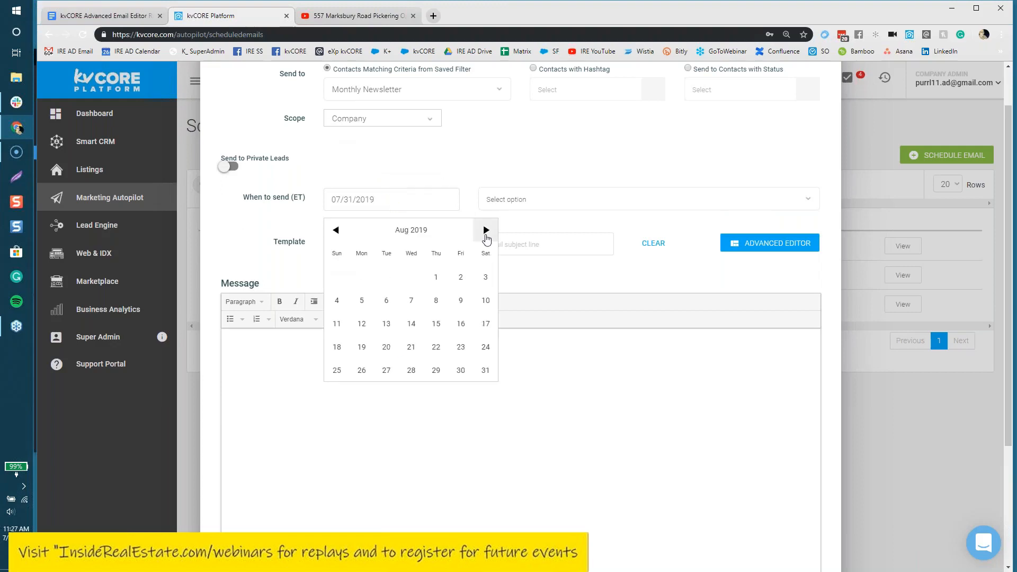
pyautogui.click(461, 277)
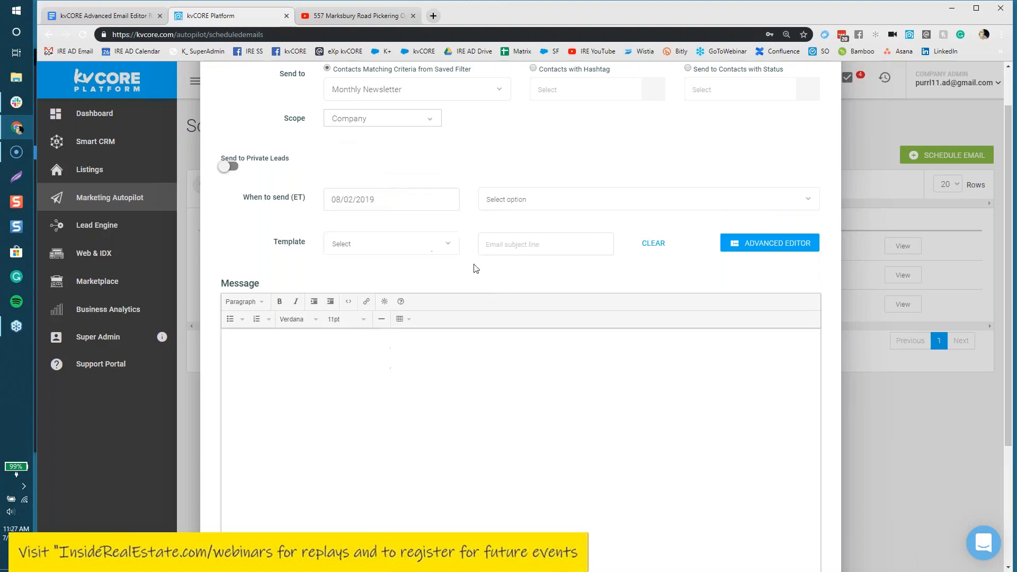
pyautogui.click(506, 201)
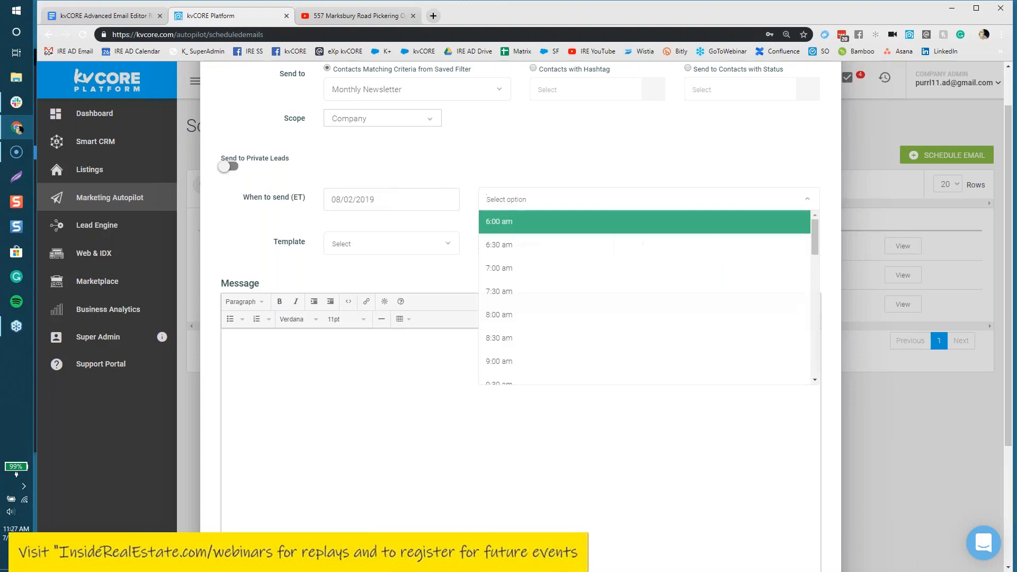
pyautogui.click(510, 296)
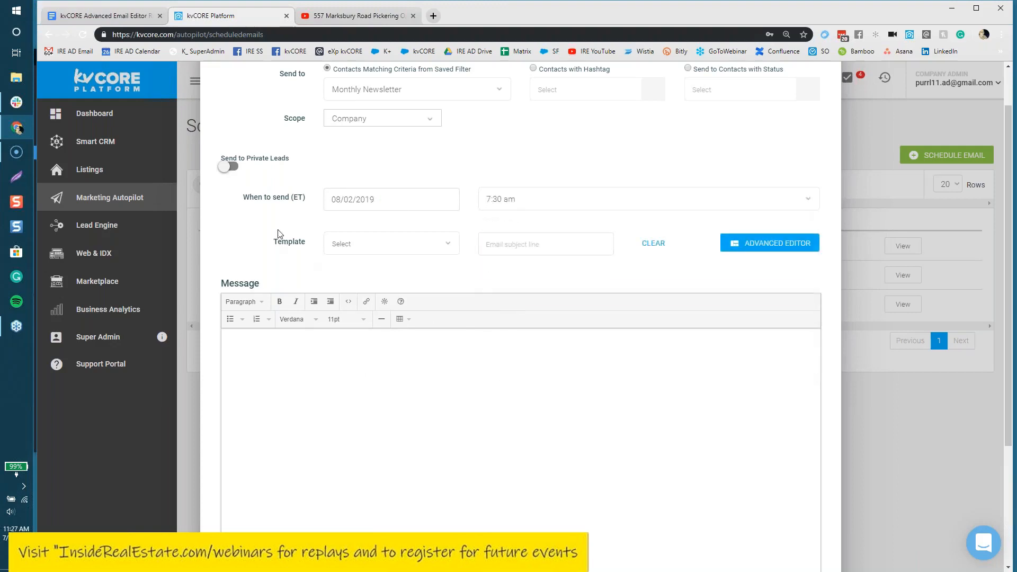
# Step: Leave the Template unselected and switch the message to the Advanced Editor, confirming 'Yes, switch!'
pyautogui.moveTo(307, 200)
pyautogui.mouseDown()
pyautogui.moveTo(243, 199)
pyautogui.moveTo(325, 195)
pyautogui.mouseUp()
pyautogui.click(259, 231)
pyautogui.moveTo(242, 197); pyautogui.dragTo(300, 203)
pyautogui.click(359, 252)
pyautogui.moveTo(453, 293); pyautogui.dragTo(440, 367)
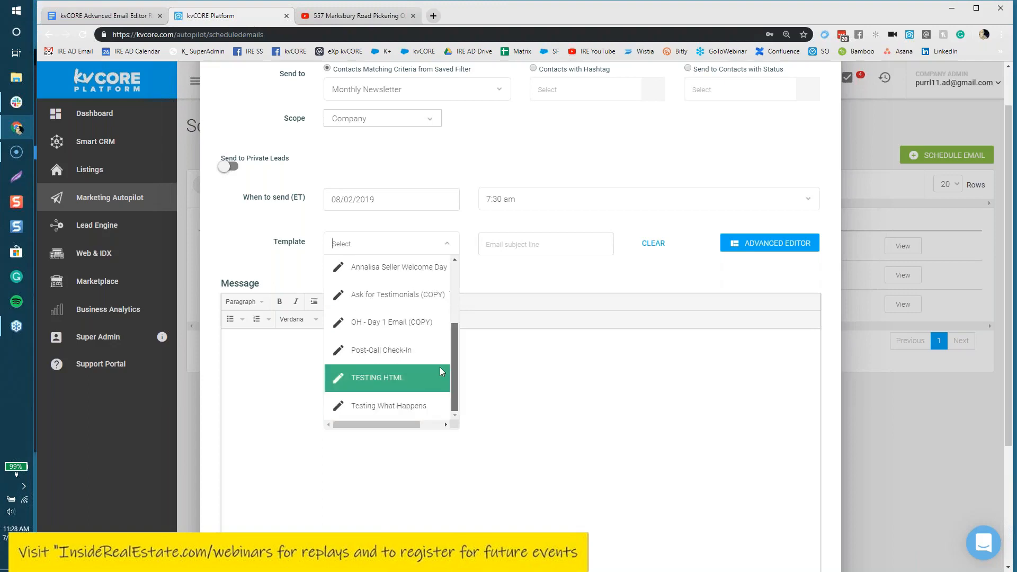
pyautogui.click(543, 406)
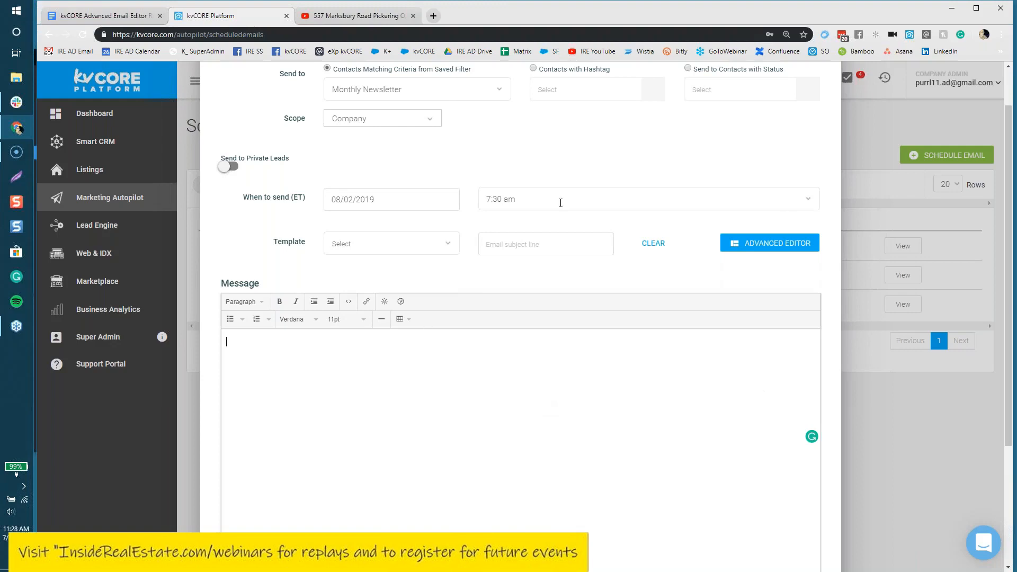
pyautogui.click(795, 245)
pyautogui.click(480, 390)
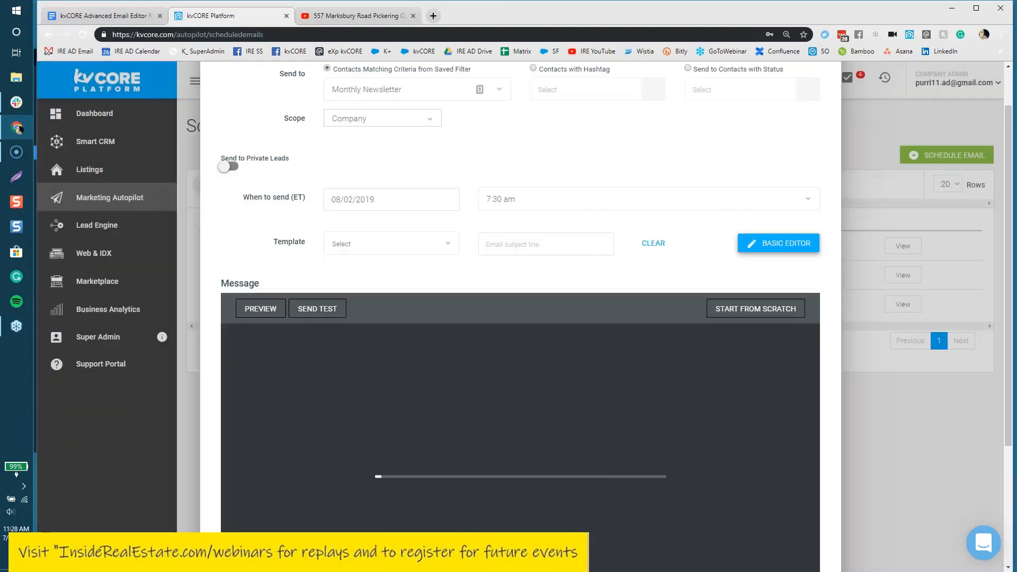
# Step: Once the advanced editor loads, check the Template list without choosing, then show the Rows layouts
pyautogui.scroll(1, 798, 143)
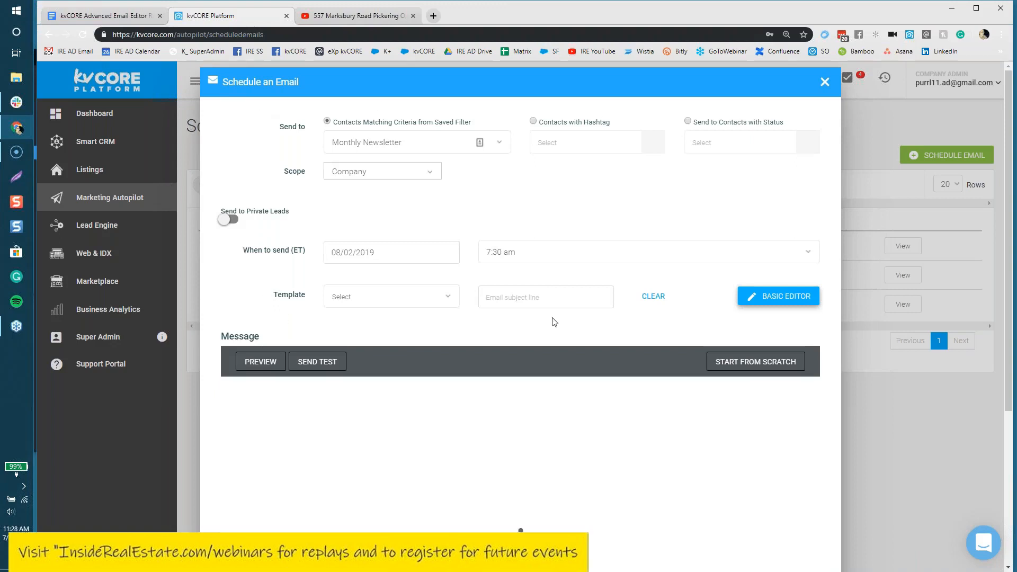
pyautogui.scroll(-2, 555, 322)
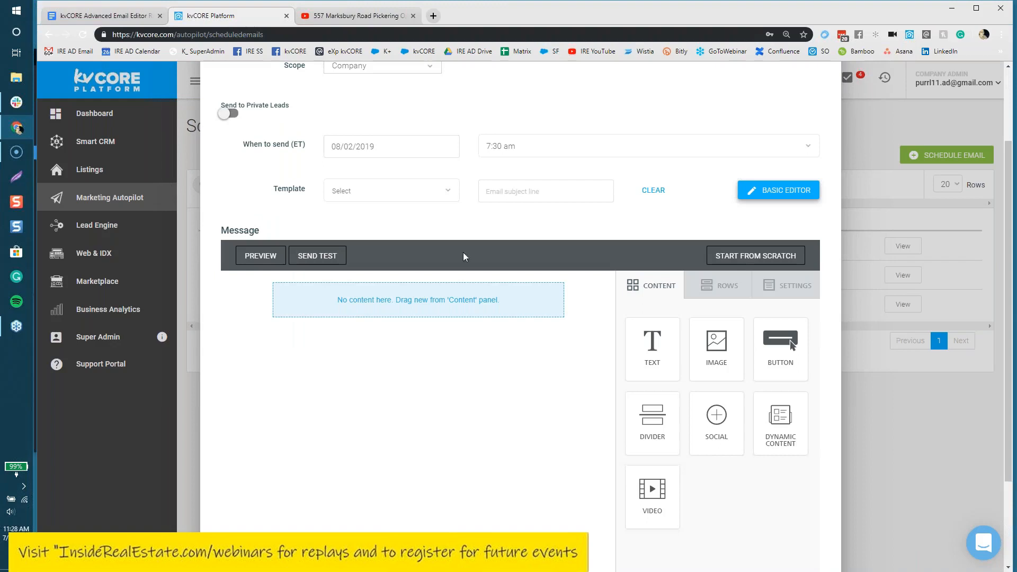
pyautogui.click(445, 196)
pyautogui.moveTo(456, 278); pyautogui.dragTo(460, 219)
pyautogui.scroll(-3, 393, 296)
pyautogui.click(631, 247)
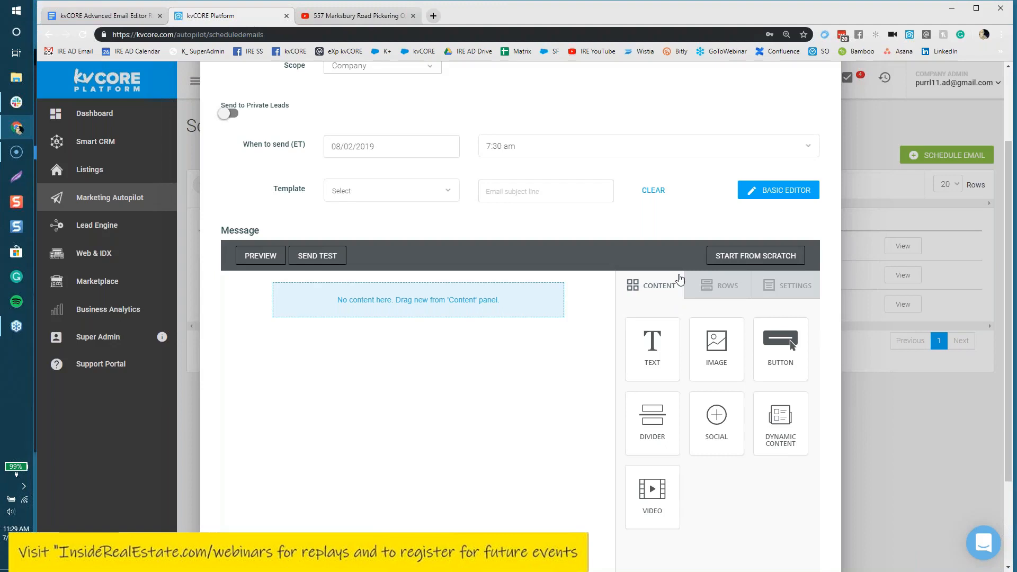
pyautogui.click(724, 293)
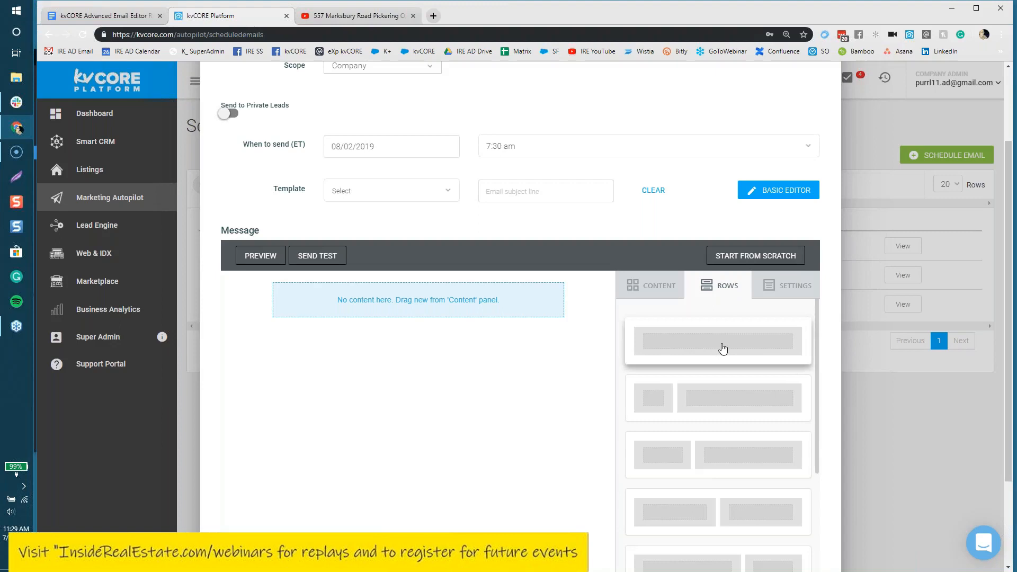
# Step: Drop a narrow-left, wide-right two-column row at the top of the email canvas
pyautogui.moveTo(721, 398); pyautogui.dragTo(326, 280)
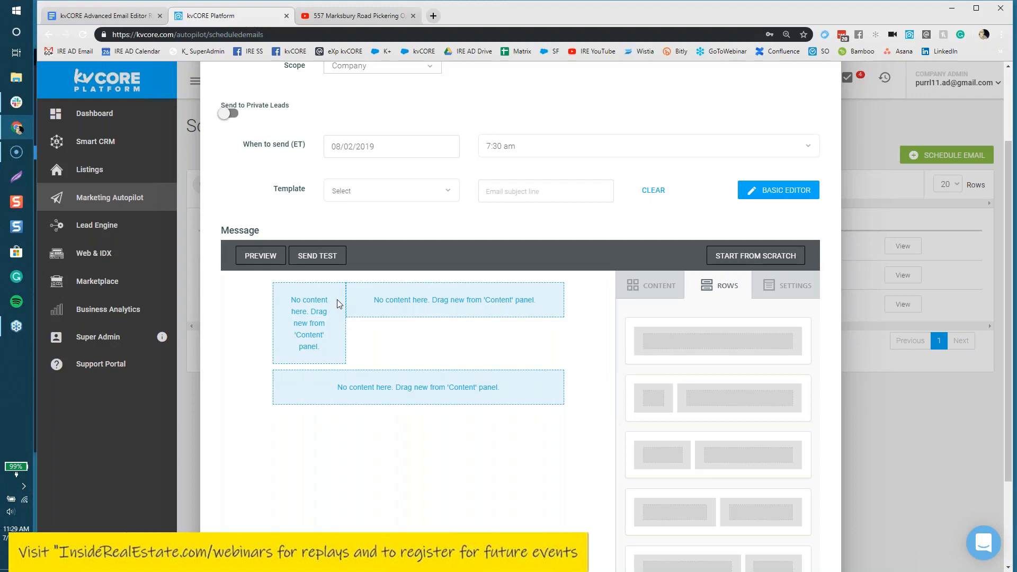
pyautogui.click(665, 278)
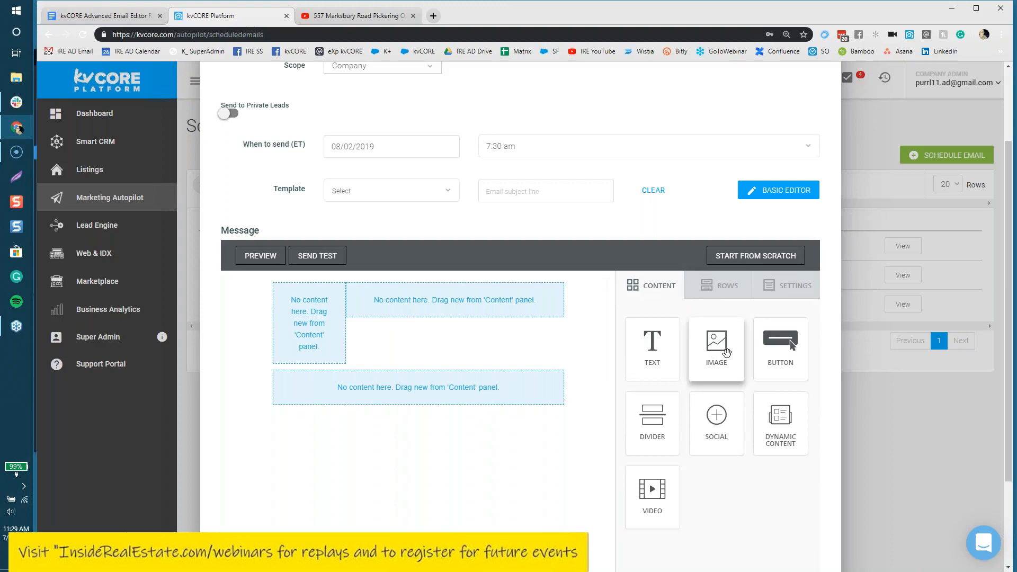
# Step: Place an Image block in the narrow left column, Text in the right column, and a Button below
pyautogui.moveTo(726, 352); pyautogui.dragTo(267, 290)
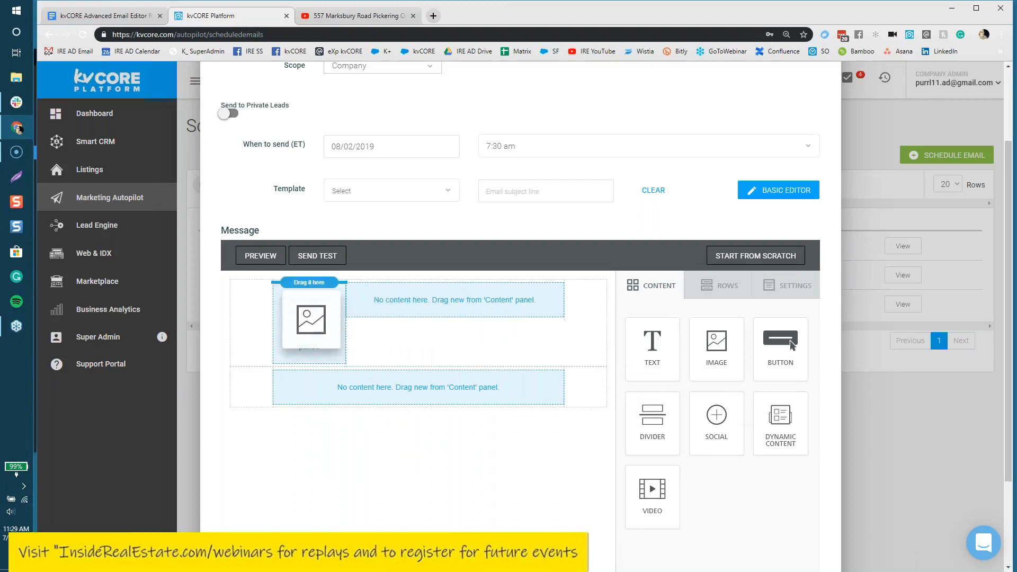
pyautogui.moveTo(318, 321); pyautogui.dragTo(316, 323)
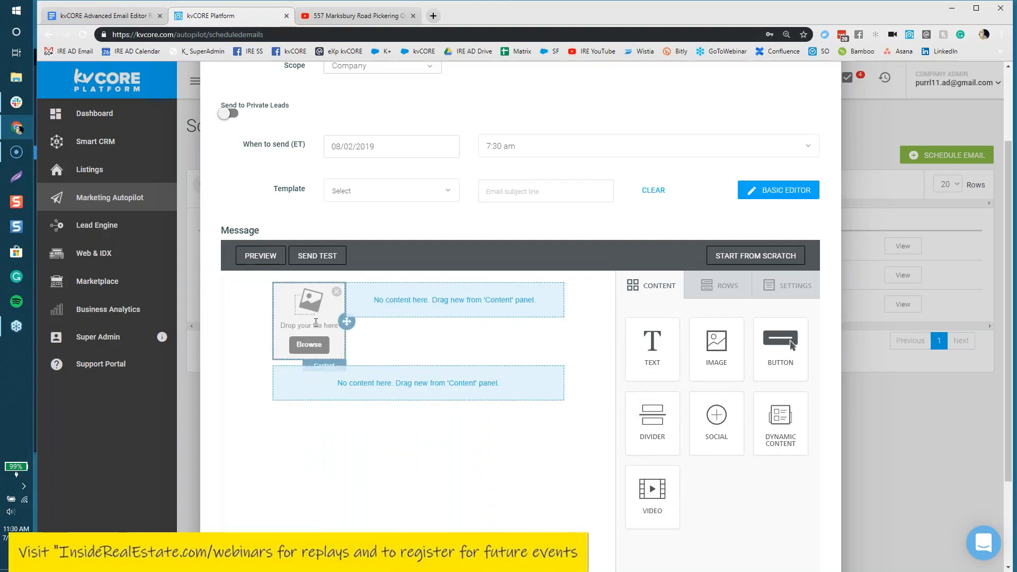
pyautogui.moveTo(652, 344); pyautogui.dragTo(425, 272)
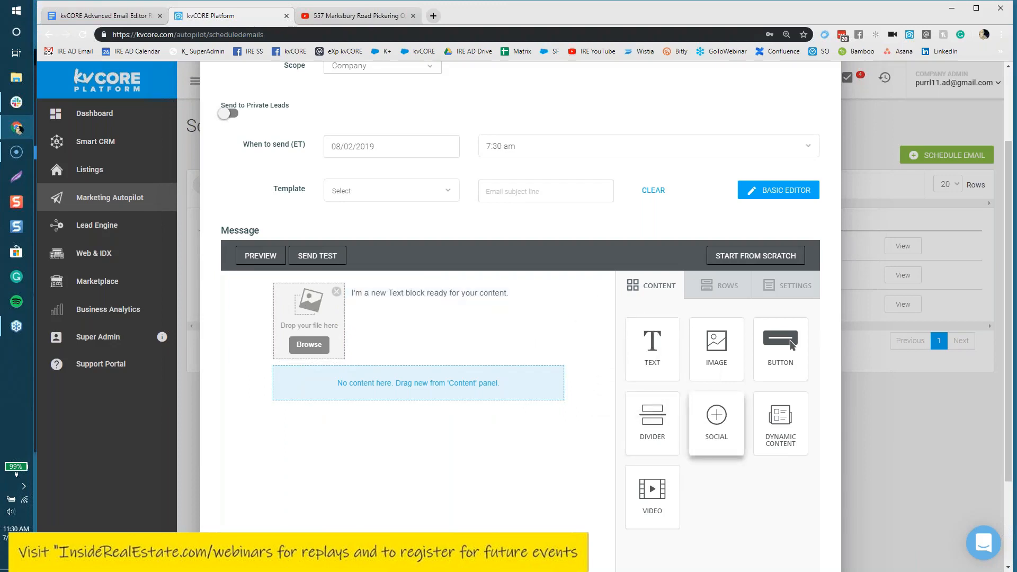
pyautogui.moveTo(781, 344); pyautogui.dragTo(427, 402)
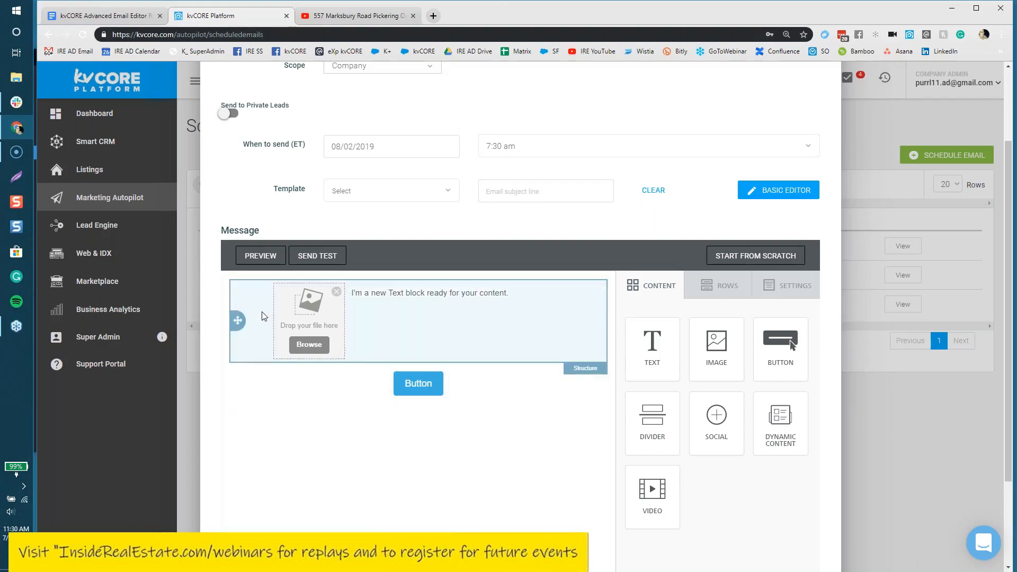
# Step: Set the email background and content area background colours to #000
pyautogui.click(806, 295)
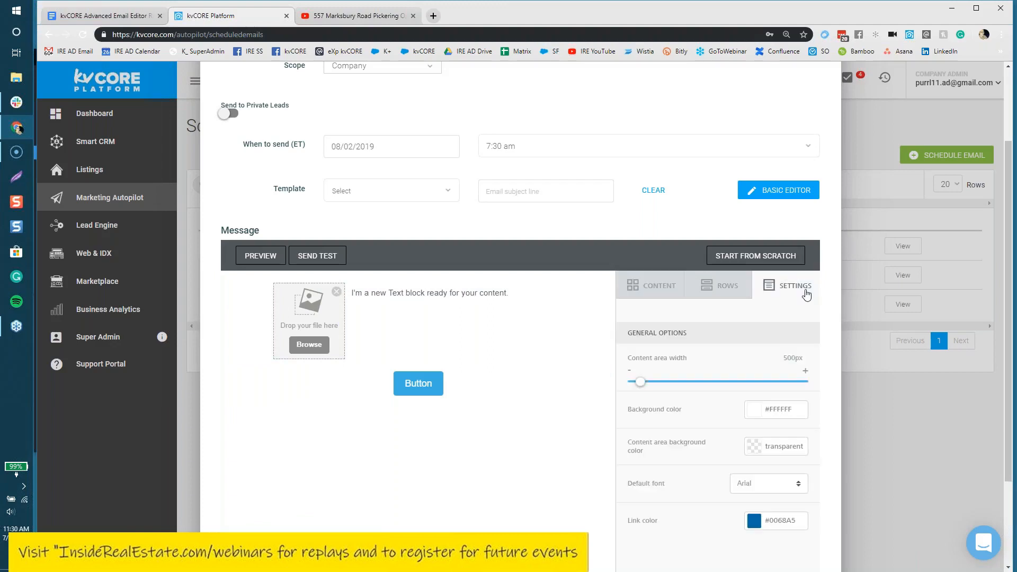
pyautogui.click(794, 409)
pyautogui.press('BackSpace')
pyautogui.press('BackSpace')
pyautogui.press('BackSpace')
pyautogui.press('BackSpace')
pyautogui.press('BackSpace')
pyautogui.press('BackSpace')
pyautogui.write('#000')
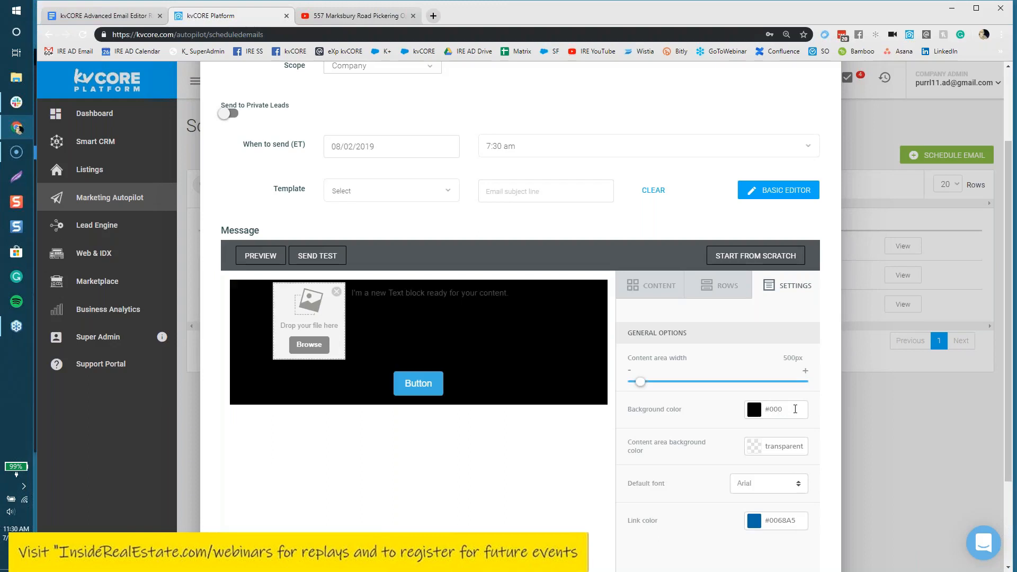
pyautogui.moveTo(805, 447); pyautogui.dragTo(763, 449)
pyautogui.write('#000')
# Step: Make Roboto the email's default font, then select the placeholder text block
pyautogui.scroll(-1, 732, 425)
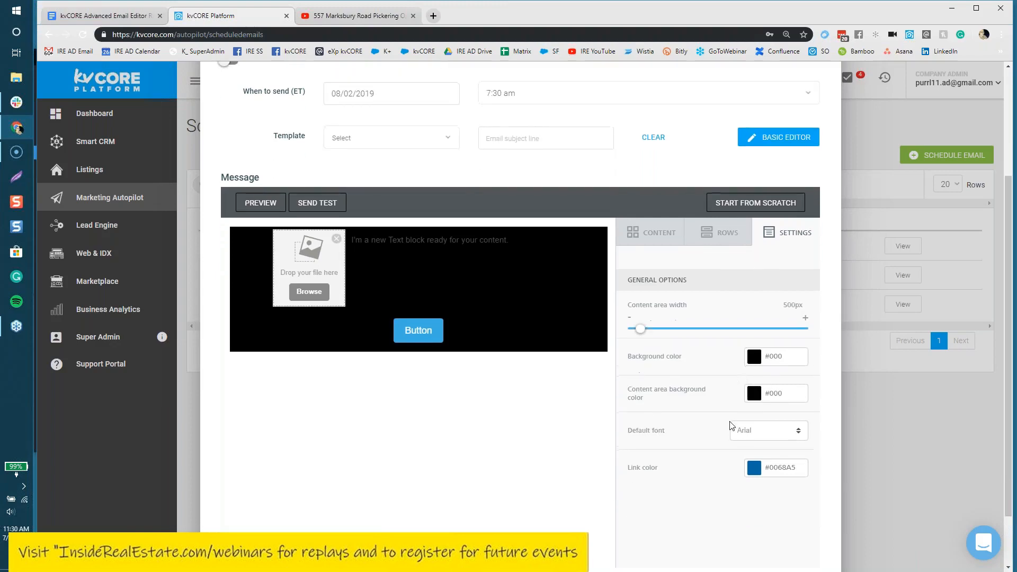
pyautogui.click(748, 431)
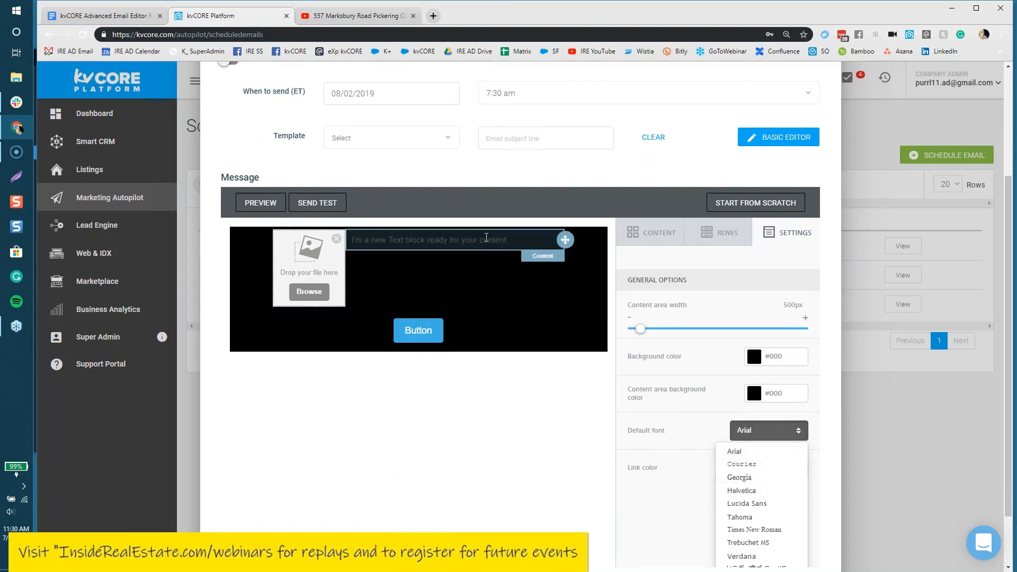
pyautogui.scroll(-2, 680, 469)
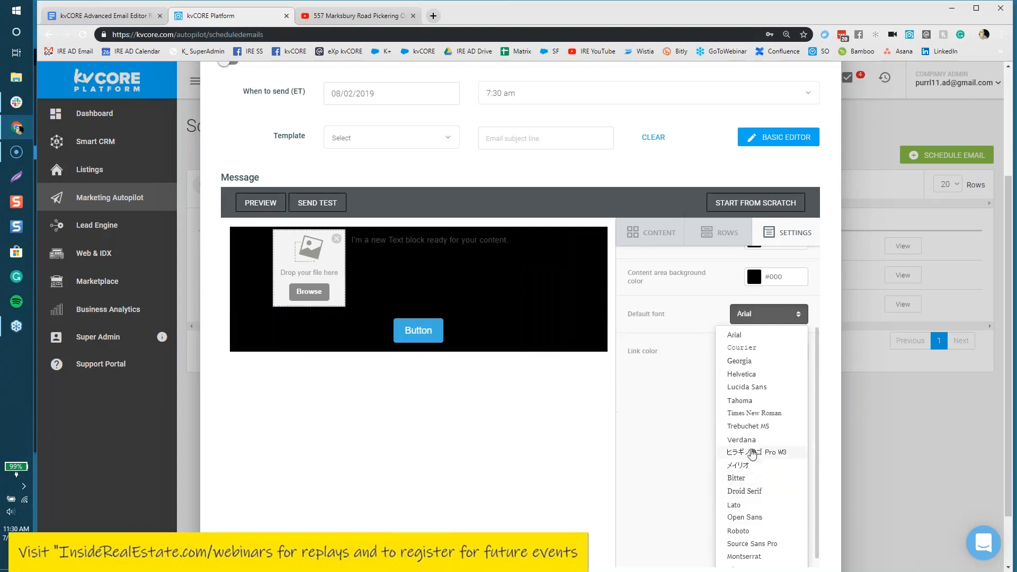
pyautogui.scroll(-1, 755, 551)
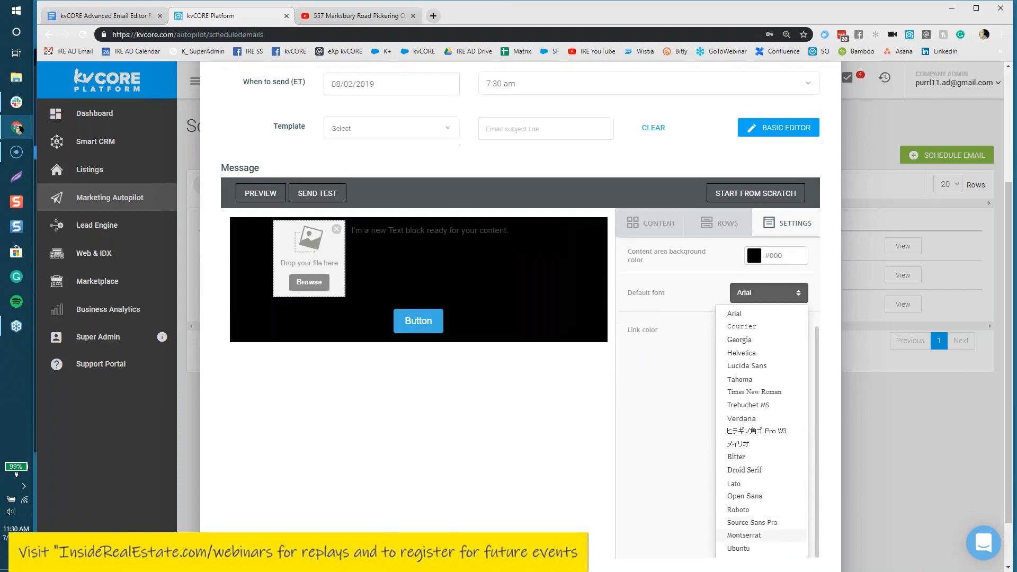
pyautogui.scroll(-1, 755, 530)
pyautogui.click(753, 451)
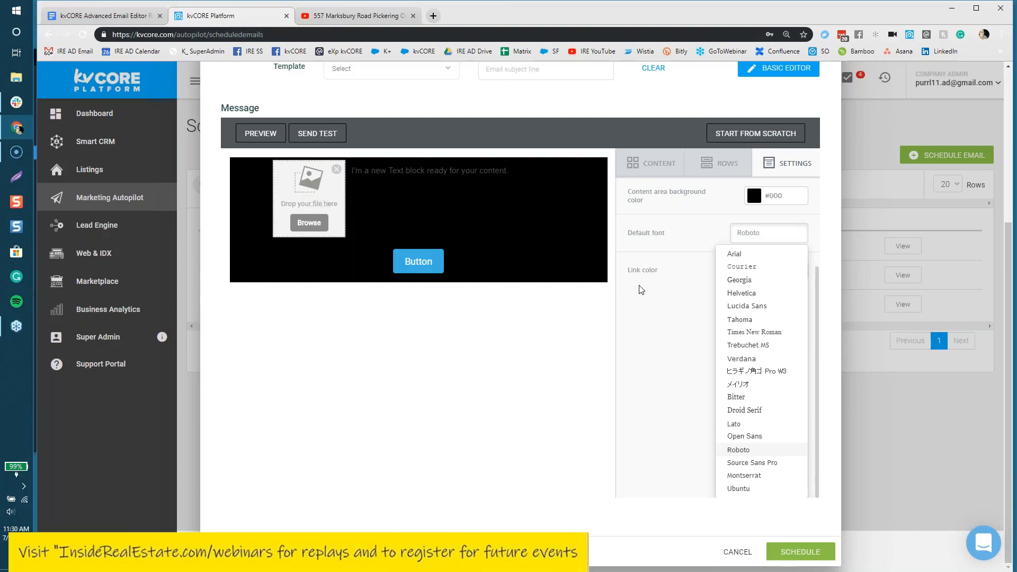
pyautogui.click(666, 306)
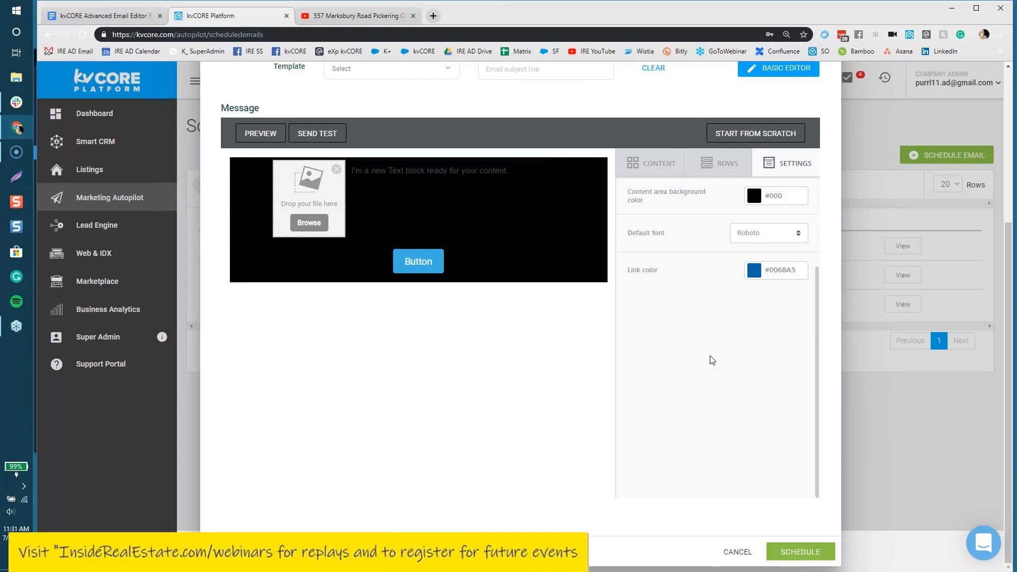
pyautogui.click(439, 167)
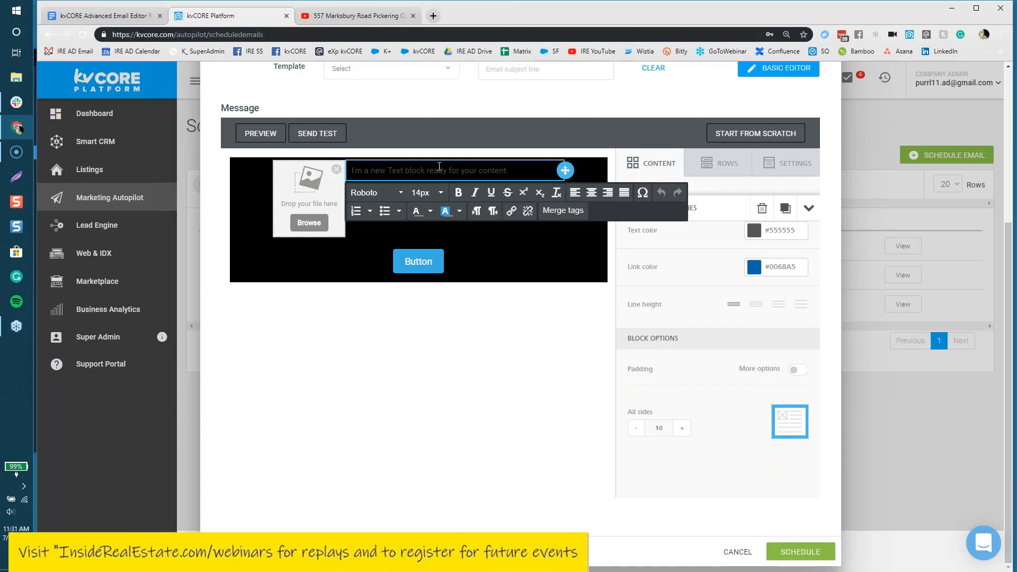
# Step: Step out of the placeholder text, review the general Settings, and return to the Content blocks
pyautogui.click(706, 381)
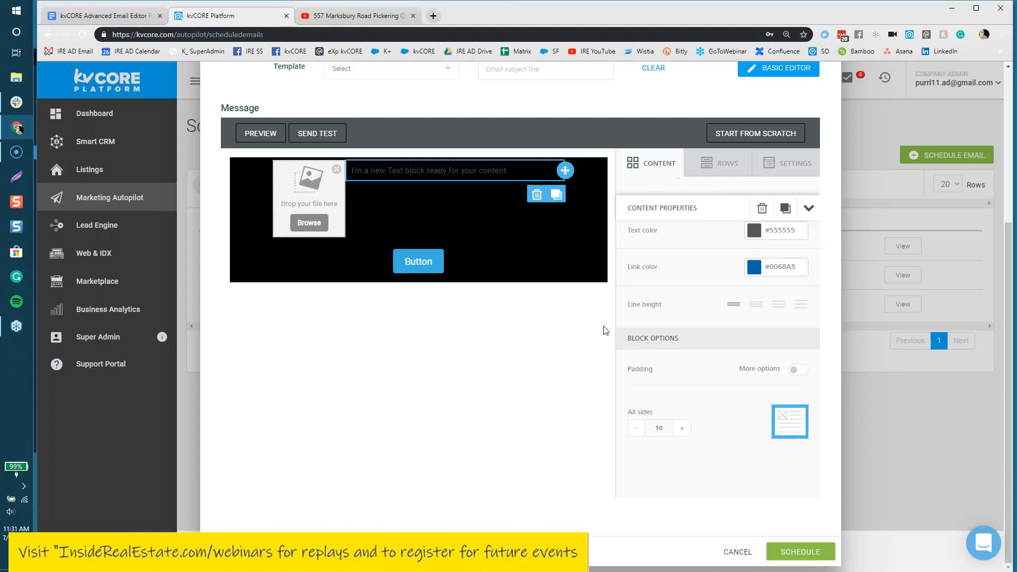
pyautogui.click(488, 169)
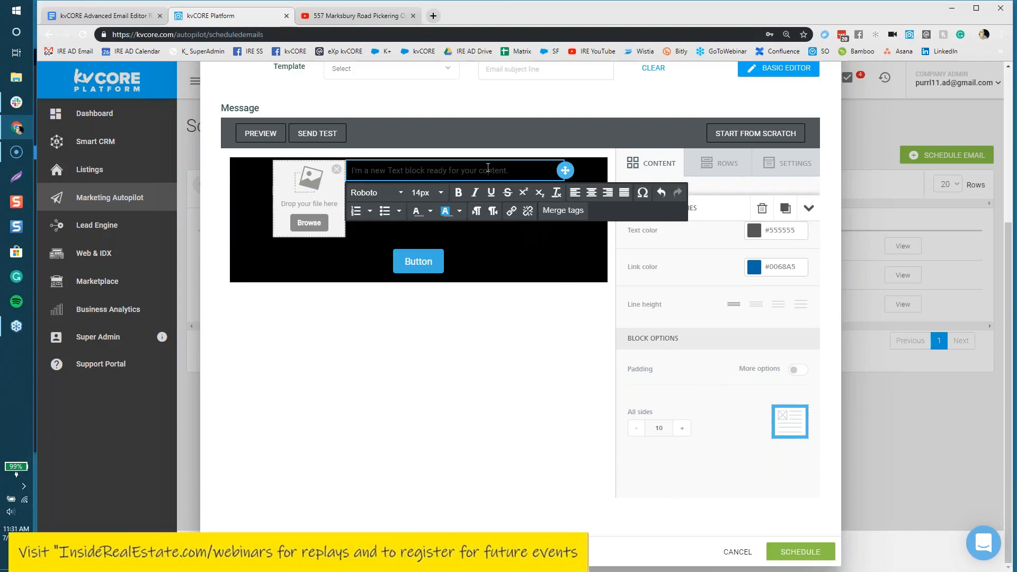
pyautogui.click(706, 393)
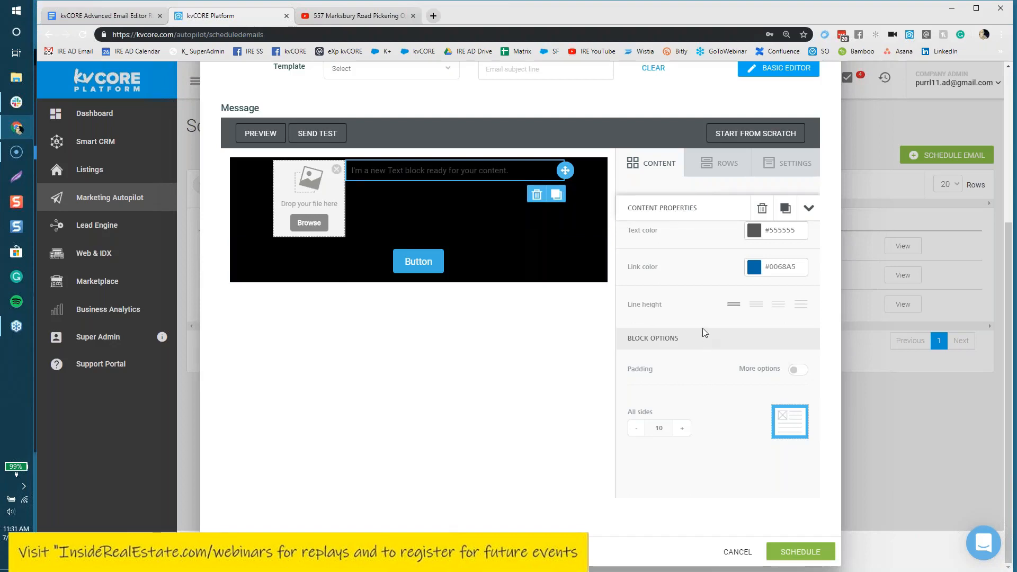
pyautogui.scroll(2, 703, 333)
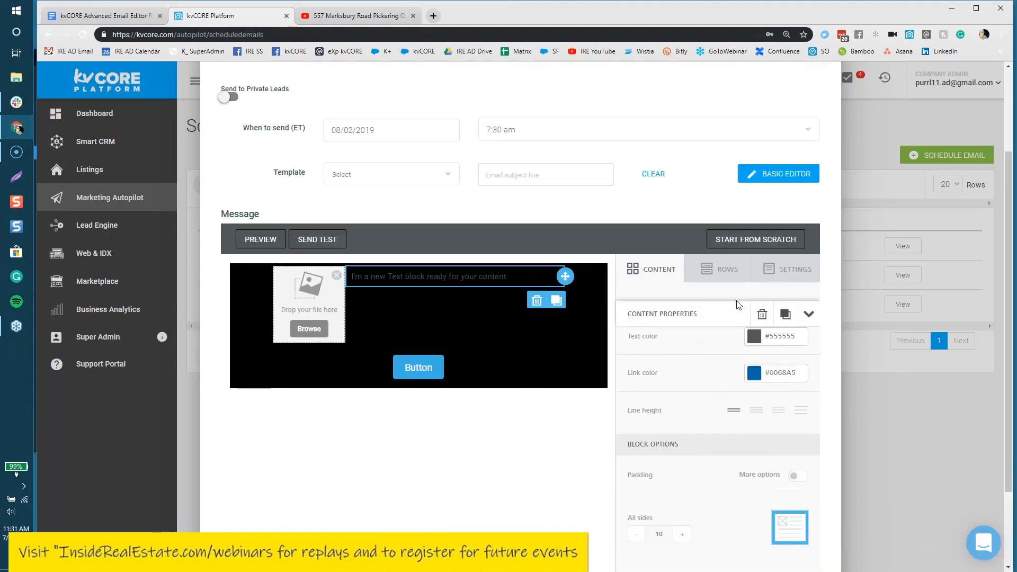
pyautogui.click(773, 270)
pyautogui.scroll(-1, 692, 386)
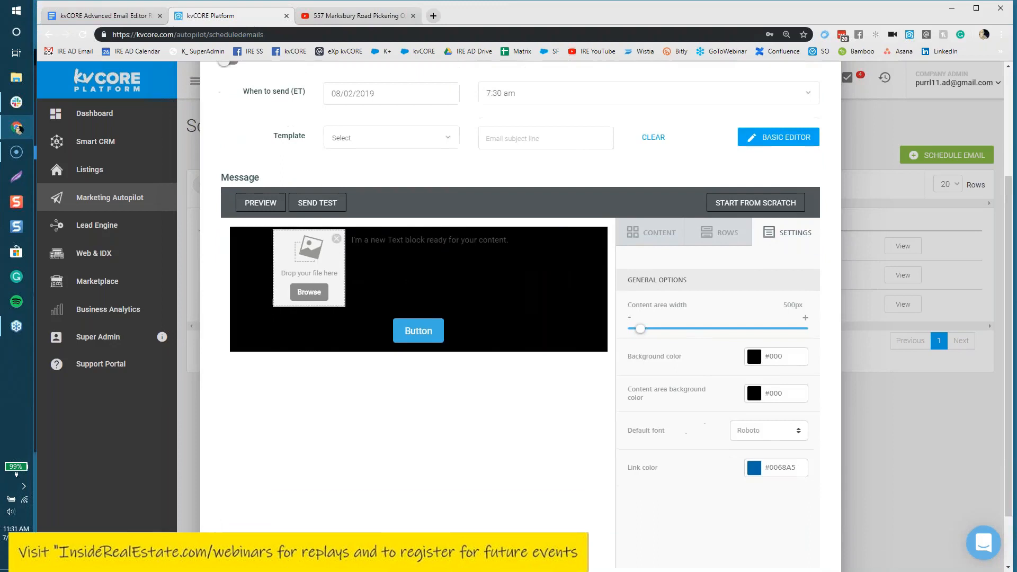
pyautogui.scroll(-2, 668, 319)
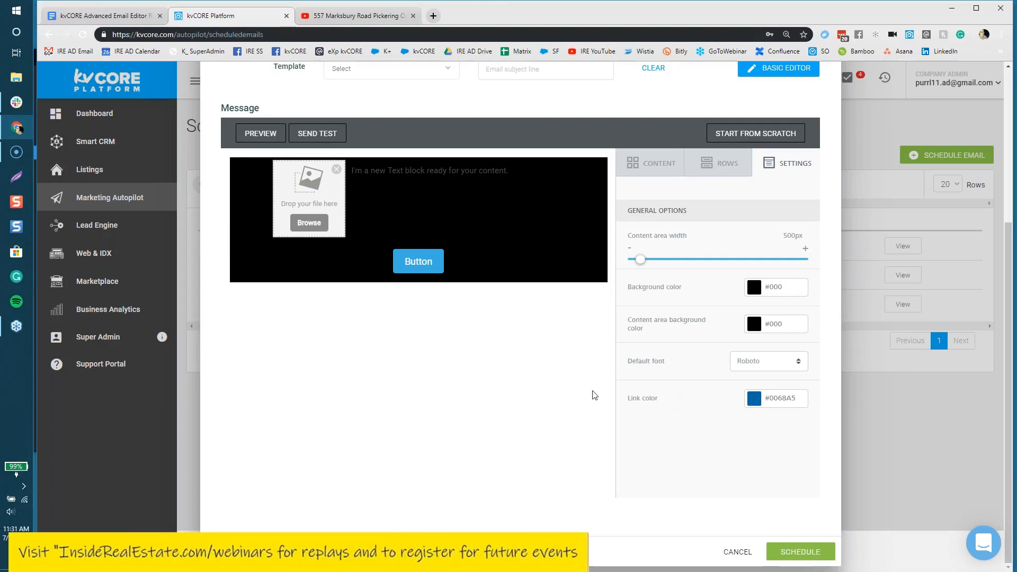
pyautogui.scroll(2, 595, 395)
pyautogui.click(656, 273)
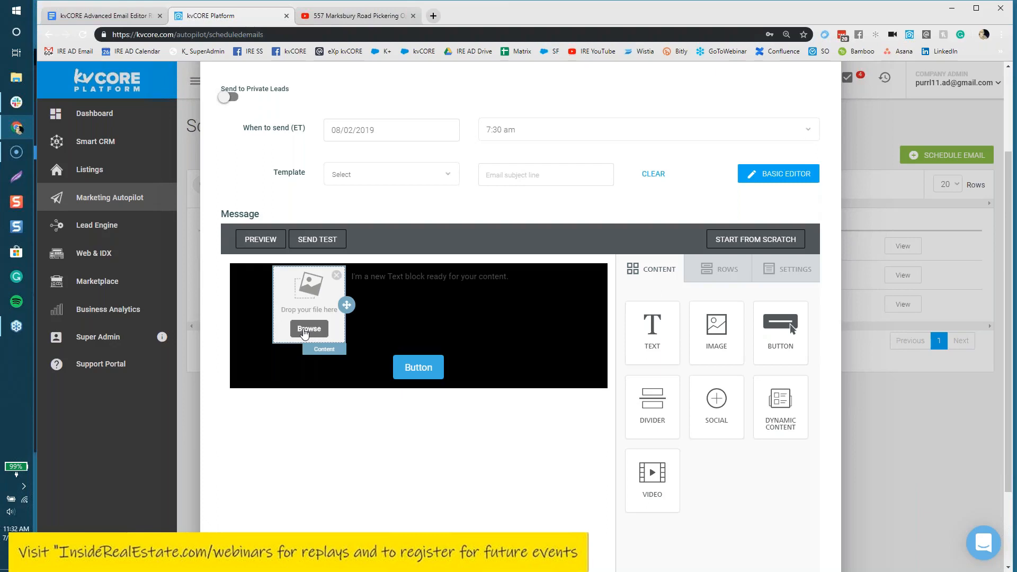
# Step: Drag the diyireppctour screenshot from the CORE Learning Center folder into the email's image placeholder
pyautogui.click(18, 77)
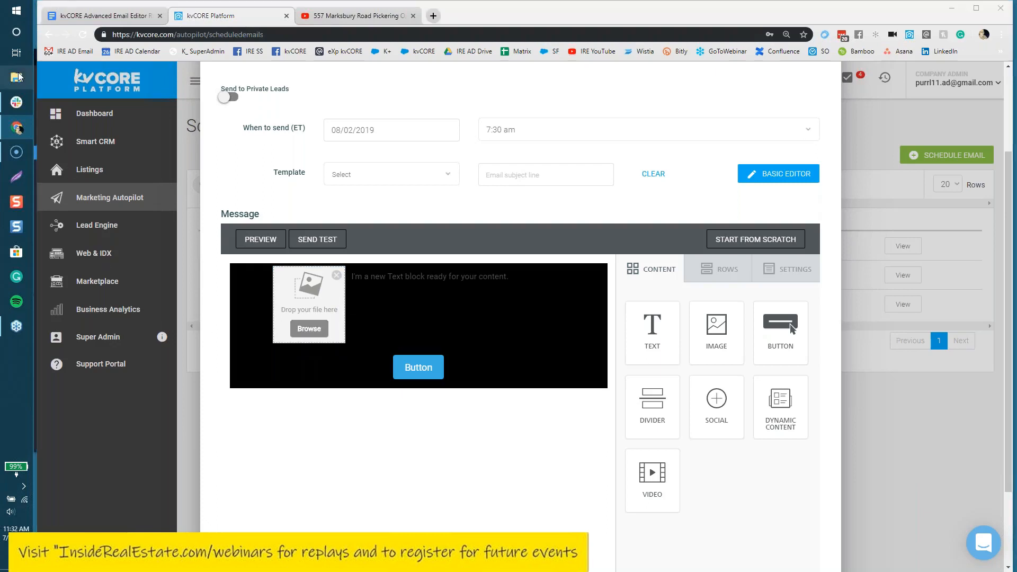
pyautogui.moveTo(353, 113); pyautogui.dragTo(696, 13)
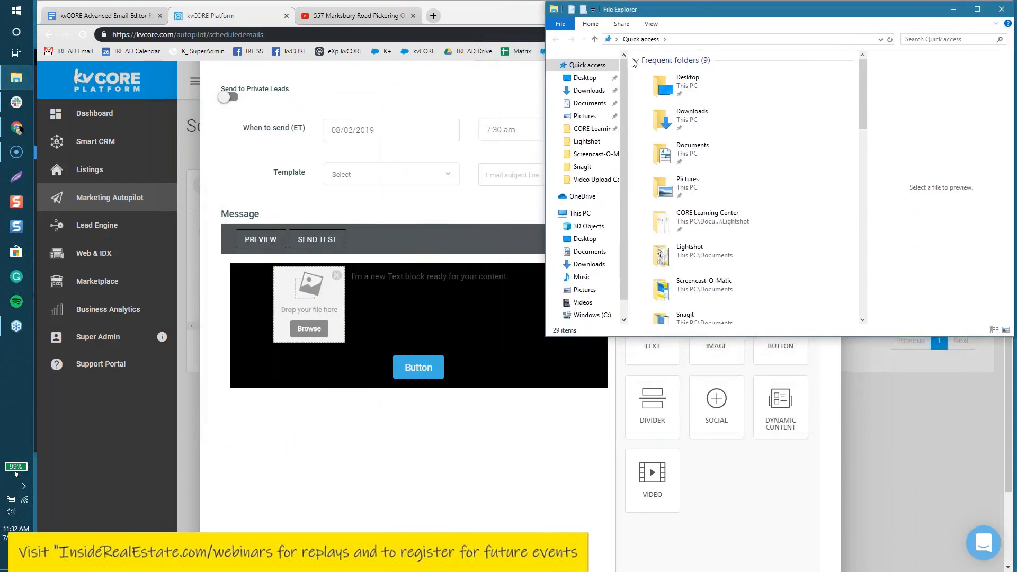
pyautogui.click(597, 122)
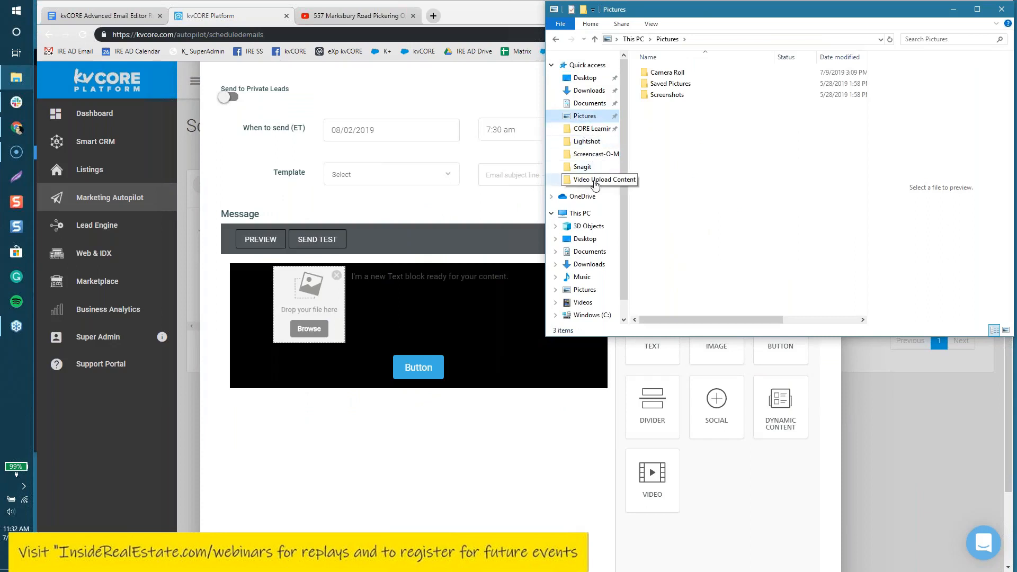
pyautogui.click(587, 131)
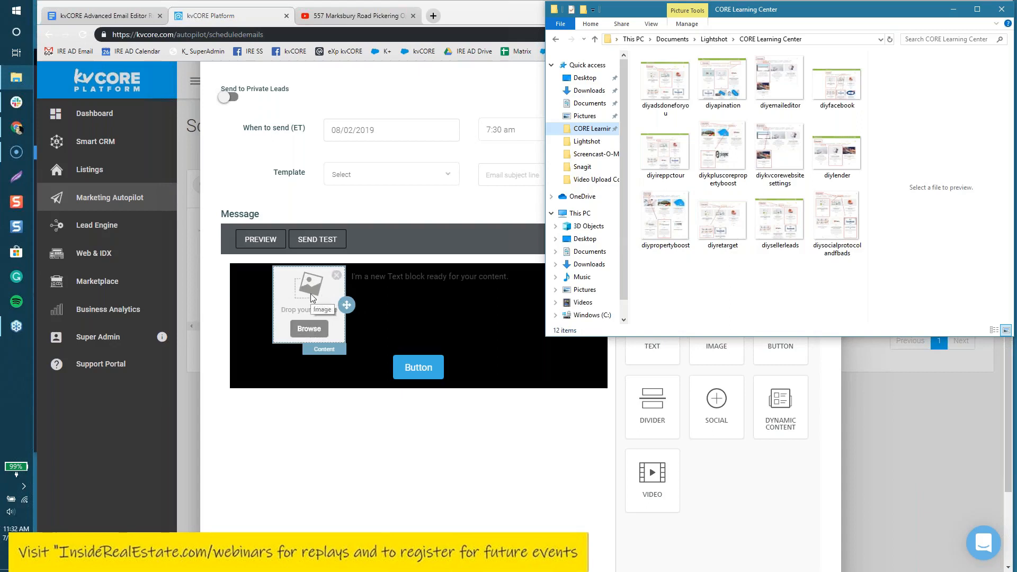
pyautogui.click(672, 151)
pyautogui.moveTo(672, 151); pyautogui.dragTo(307, 320)
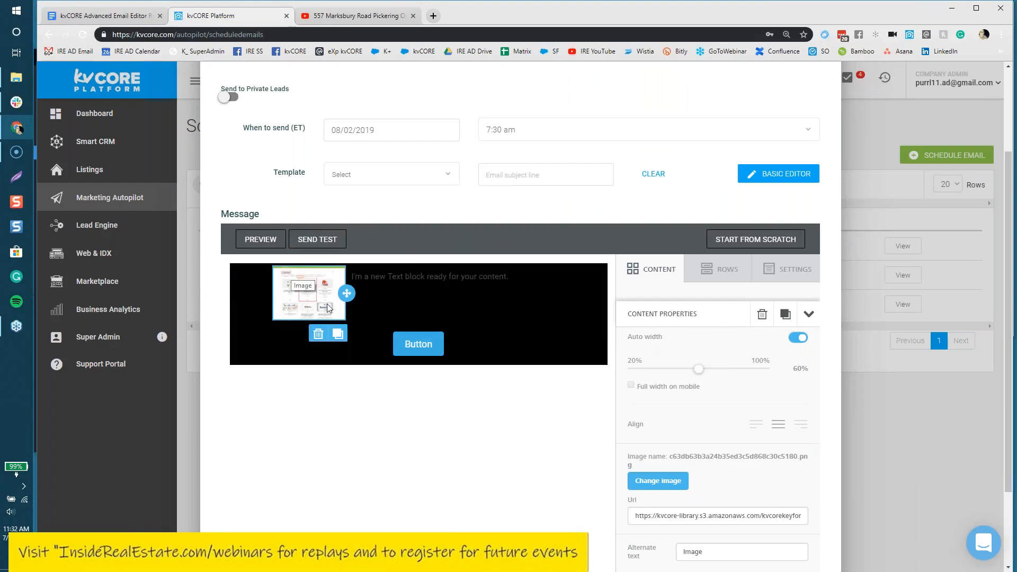
# Step: Duplicate the screenshot image block
pyautogui.click(338, 334)
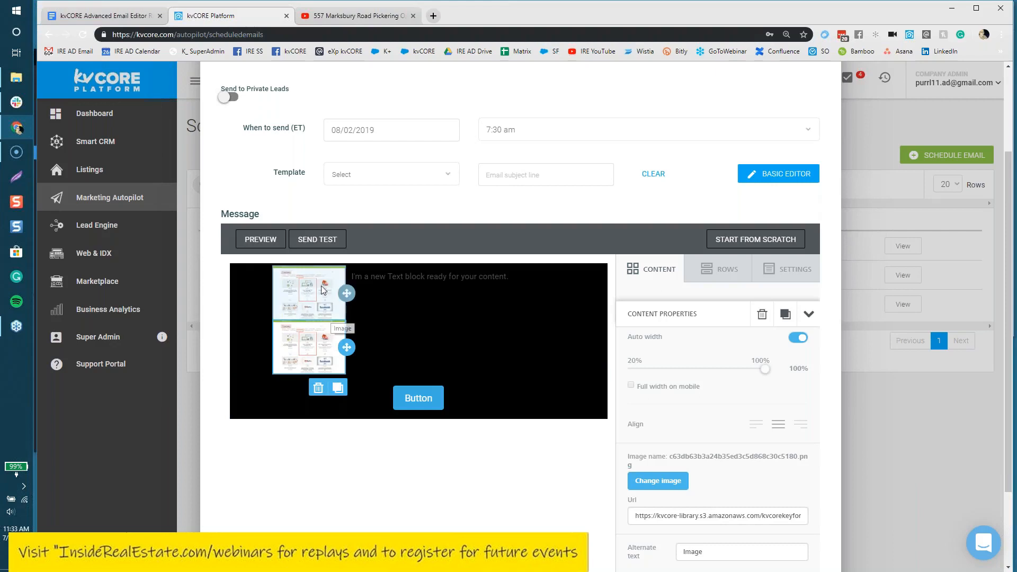
# Step: Delete the lower duplicate image block and confirm the deletion
pyautogui.click(318, 389)
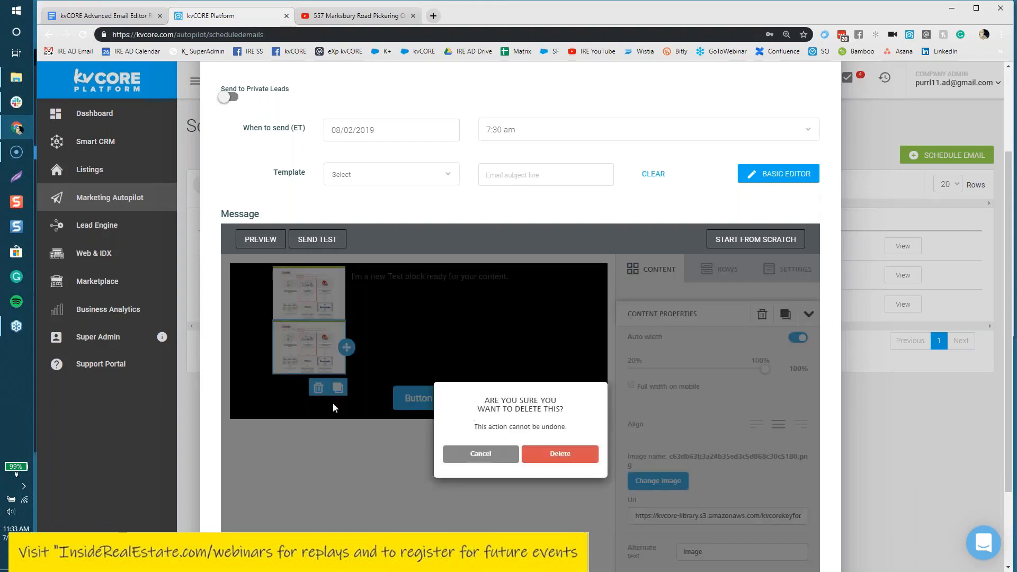
pyautogui.click(547, 456)
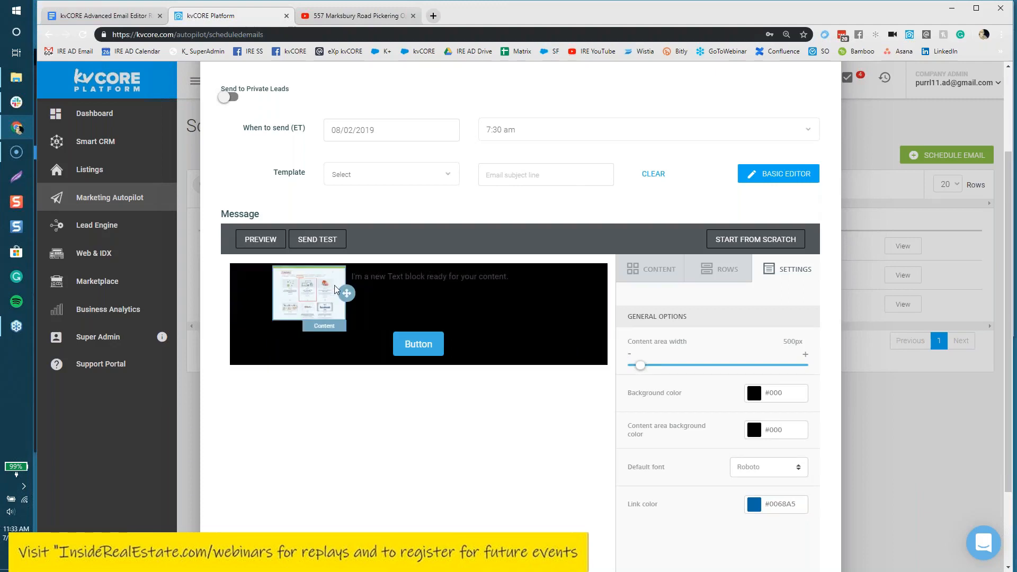
# Step: Select the screenshot image and confirm its link type stays set to a web page
pyautogui.click(345, 295)
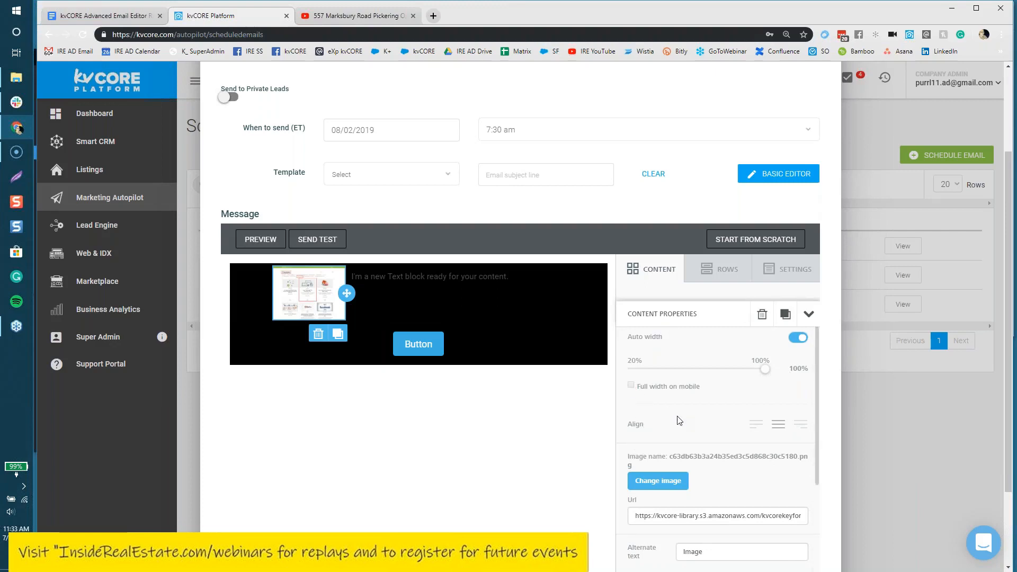
pyautogui.scroll(-2, 680, 421)
pyautogui.scroll(5, 762, 393)
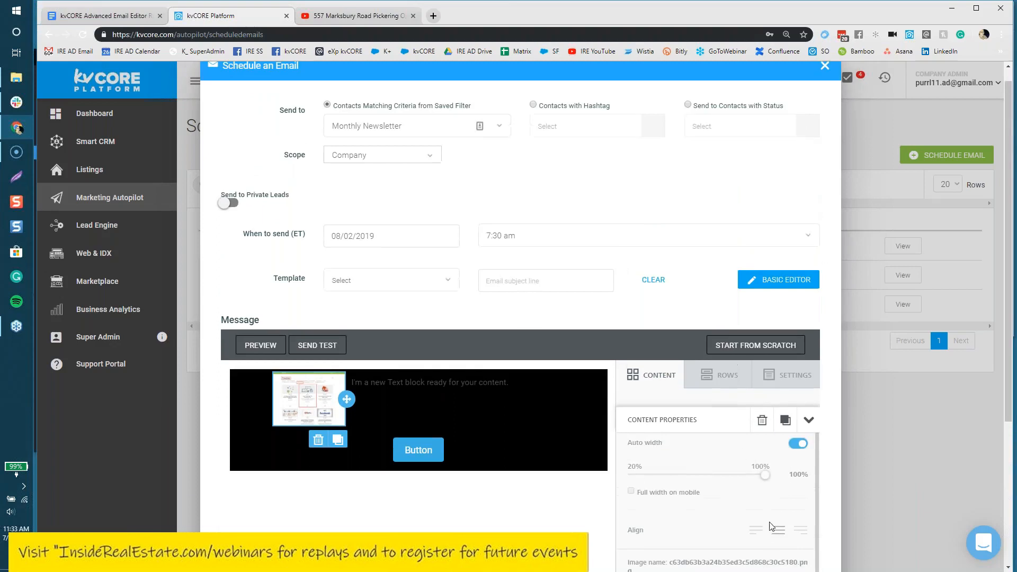
pyautogui.scroll(-2, 840, 408)
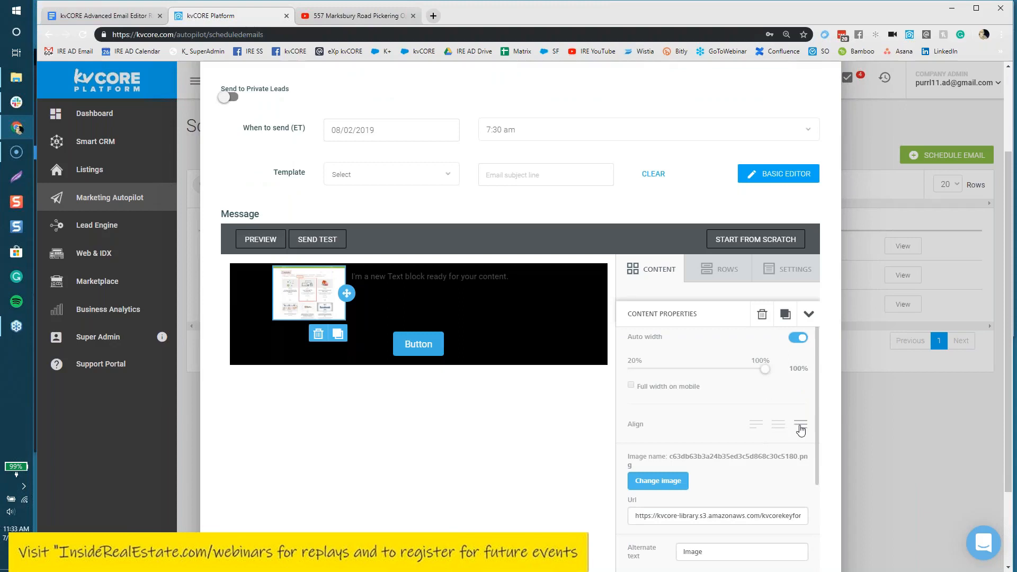
pyautogui.scroll(-4, 798, 430)
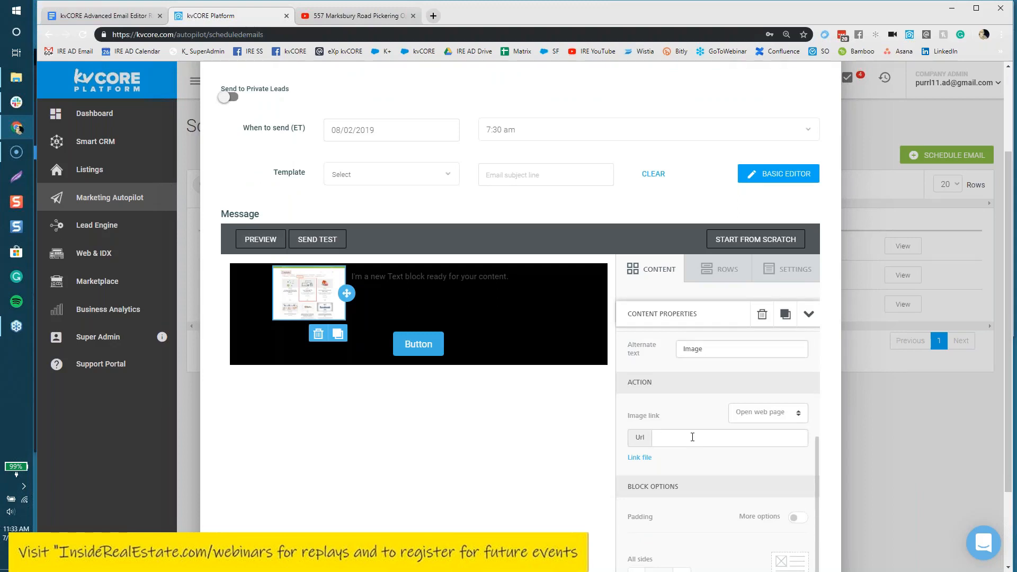
pyautogui.click(741, 416)
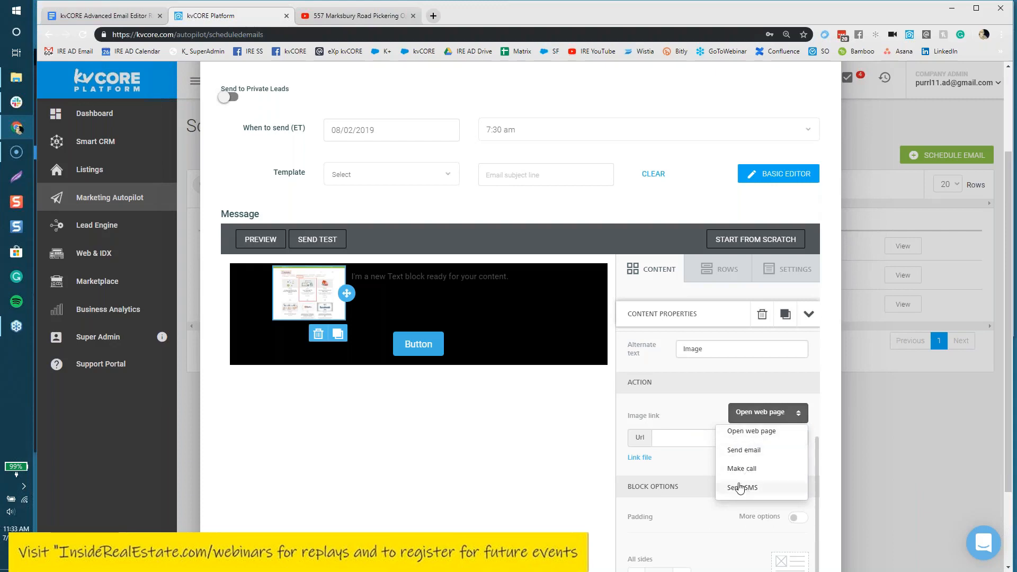
pyautogui.click(688, 464)
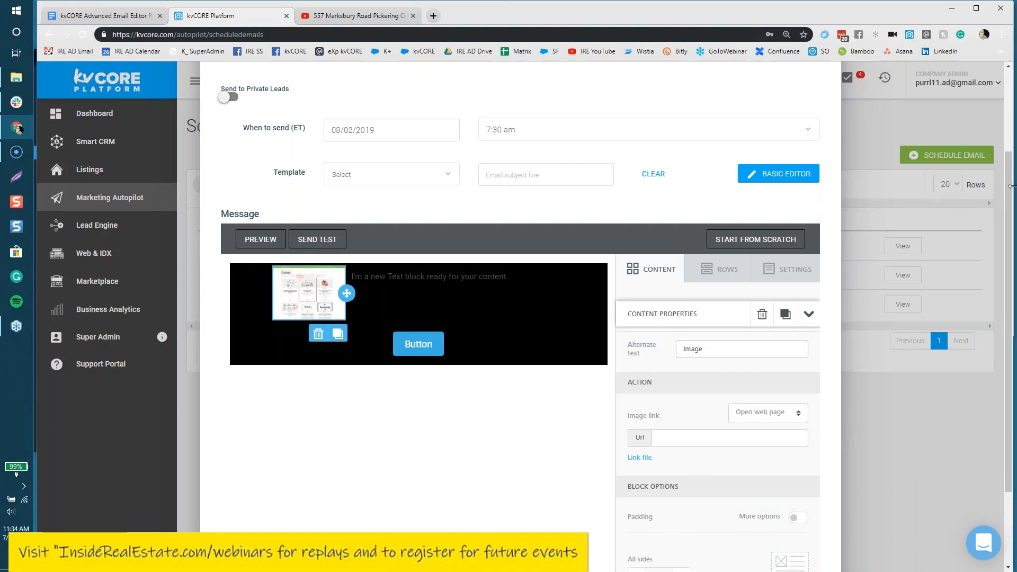
# Step: Switch the image padding to per-side values, with top, right, bottom and left at 0
pyautogui.scroll(-2, 819, 319)
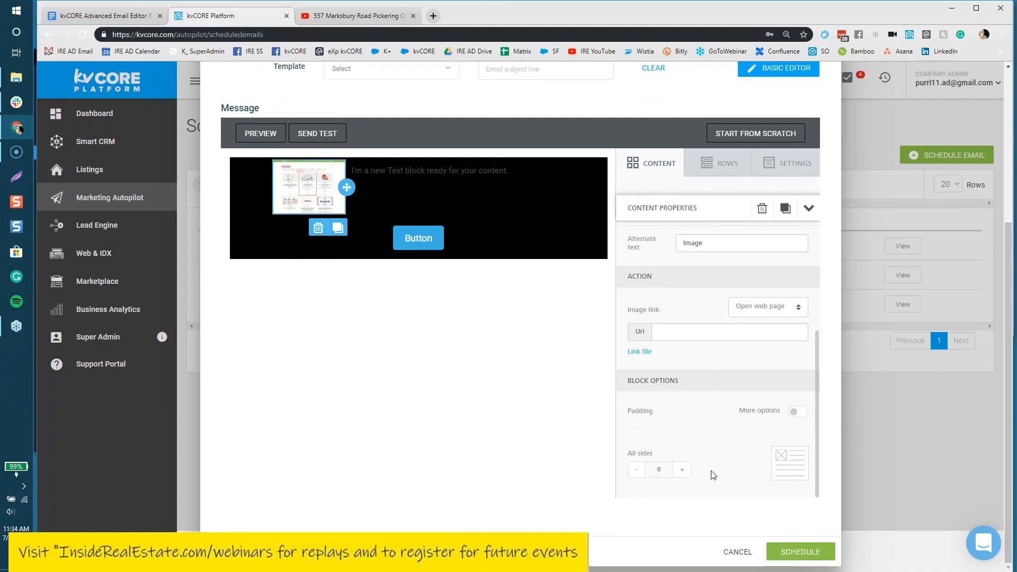
pyautogui.click(798, 412)
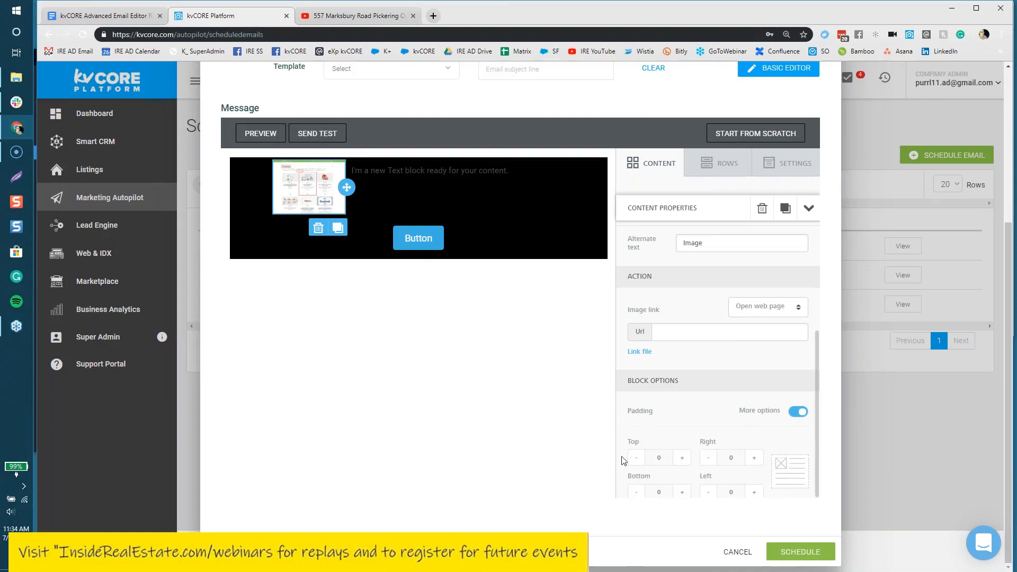
pyautogui.scroll(6, 752, 450)
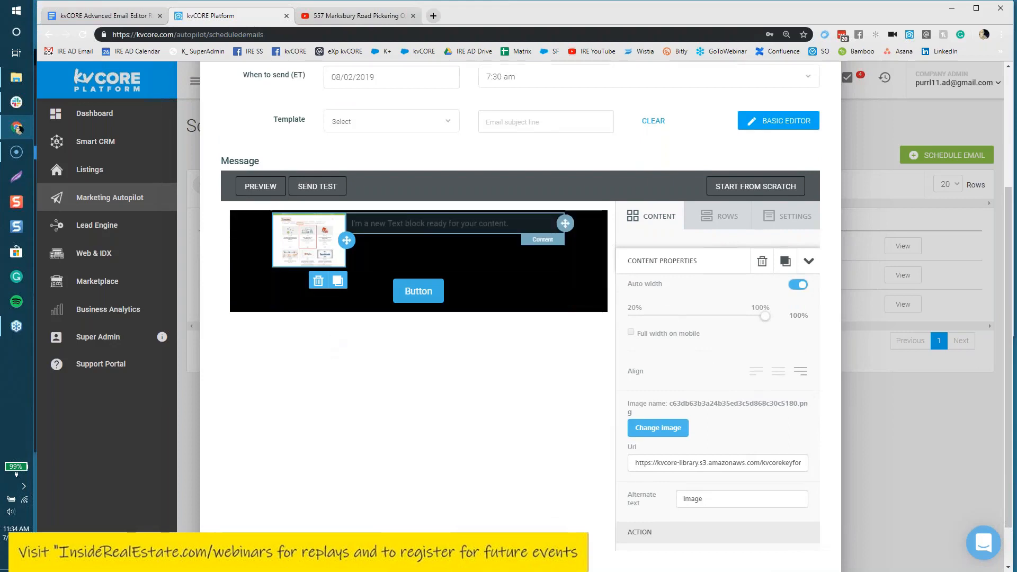
# Step: Select the placeholder sentence beside the image and colour it green
pyautogui.click(397, 224)
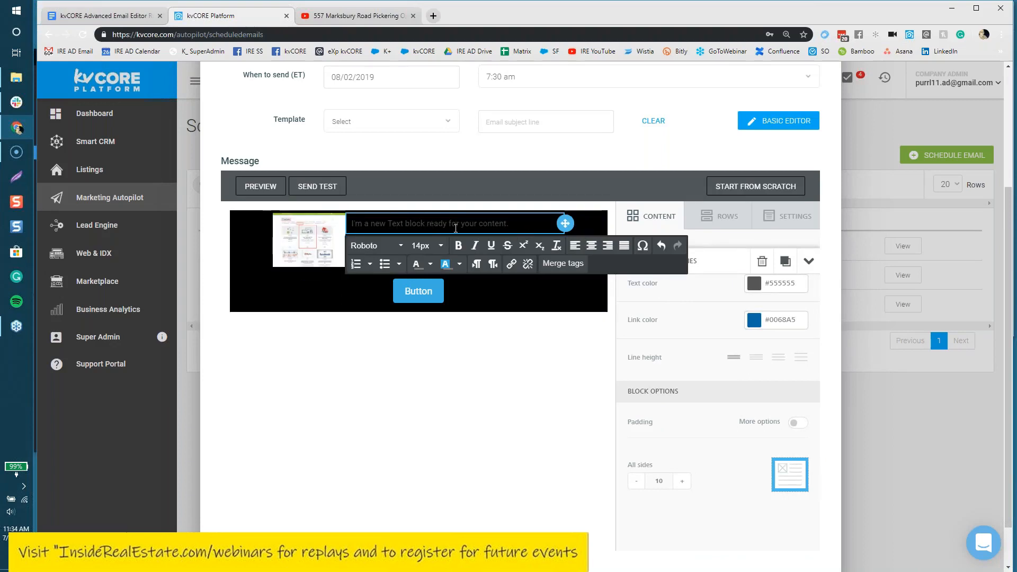
pyautogui.moveTo(478, 231); pyautogui.dragTo(350, 235)
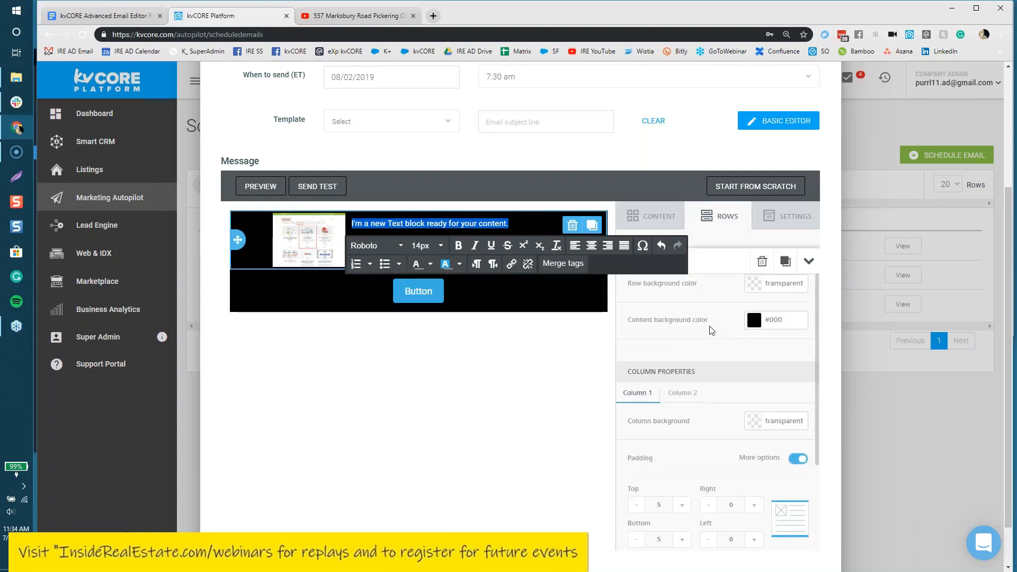
pyautogui.click(430, 264)
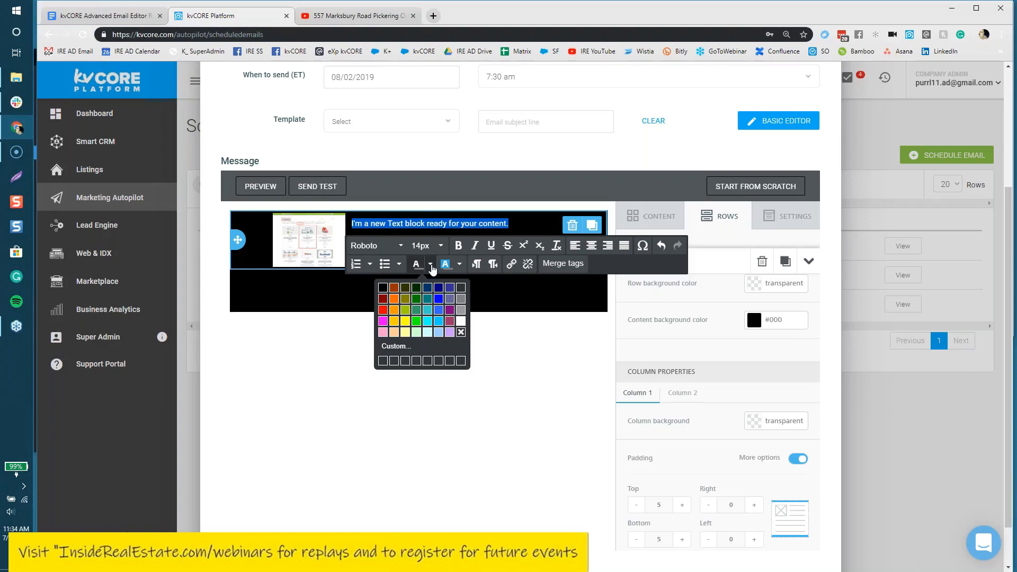
pyautogui.click(416, 322)
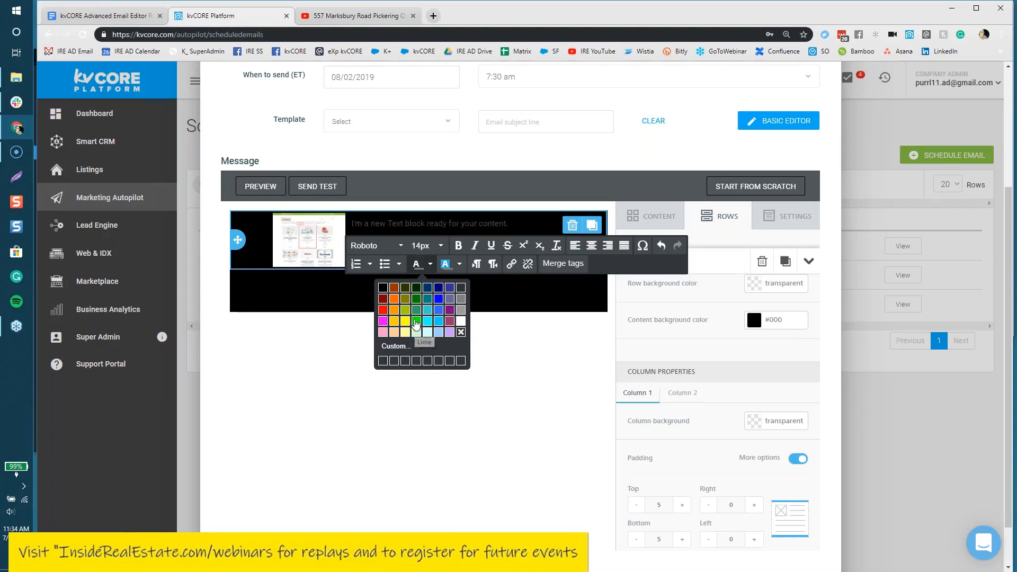
pyautogui.click(438, 386)
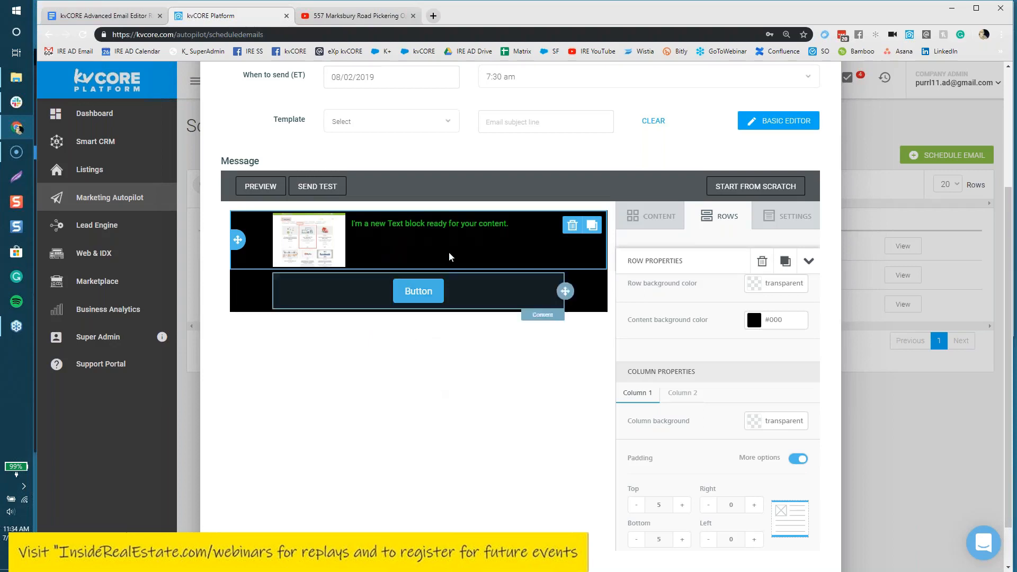
# Step: Check the email's general layout settings, then reselect the placeholder sentence for replacement
pyautogui.click(548, 228)
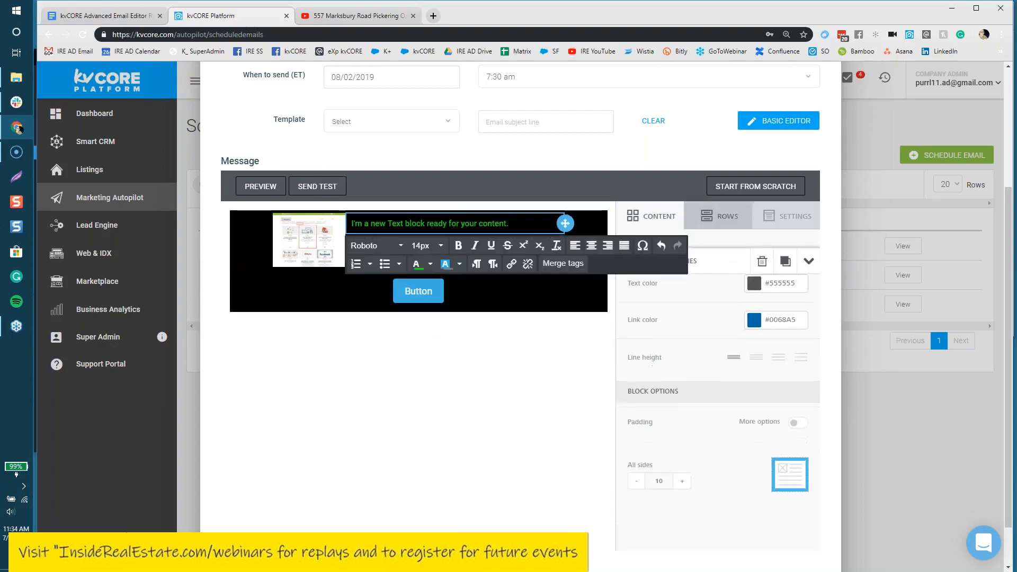
pyautogui.click(797, 218)
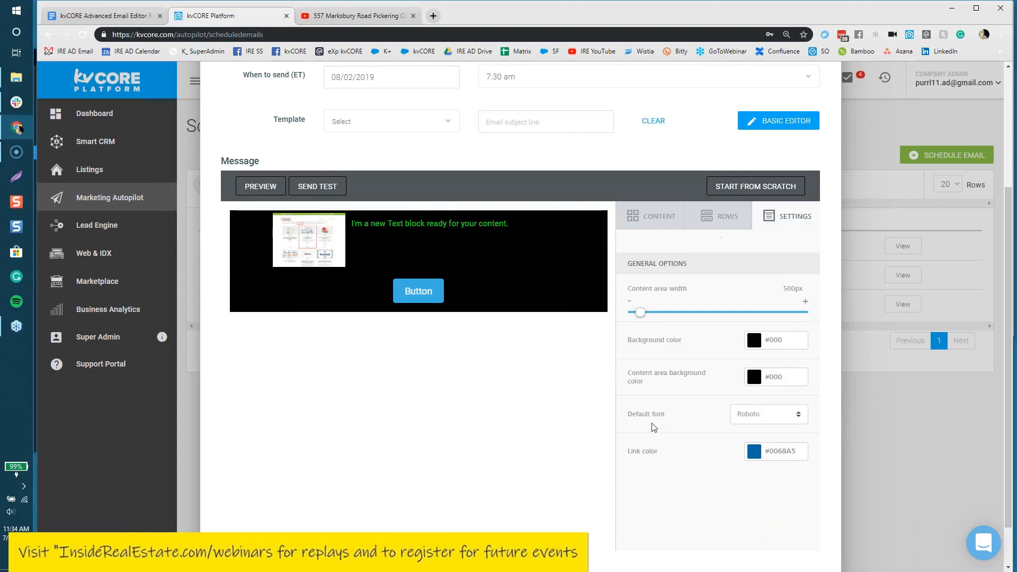
pyautogui.click(462, 223)
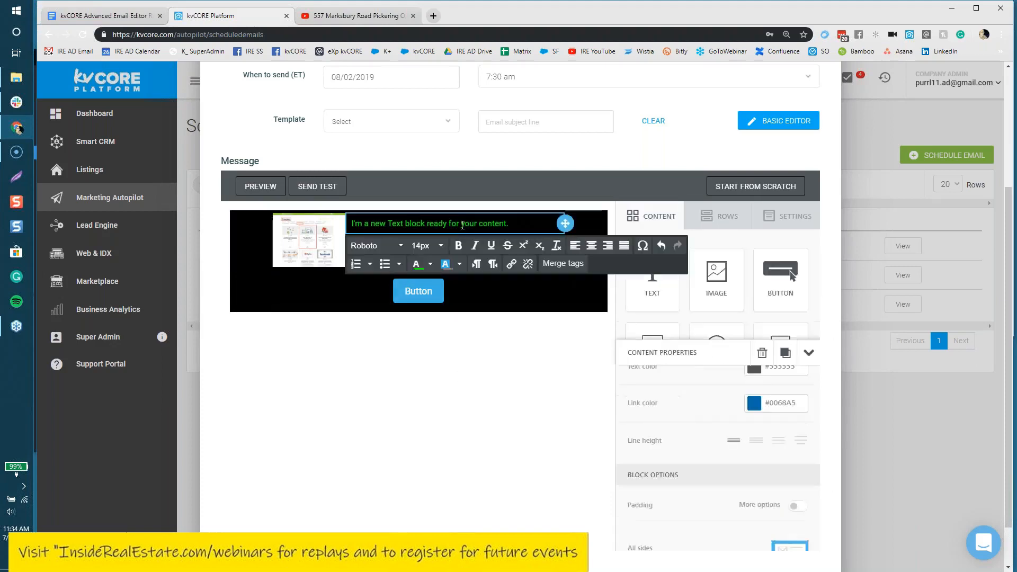
pyautogui.moveTo(509, 223); pyautogui.dragTo(350, 240)
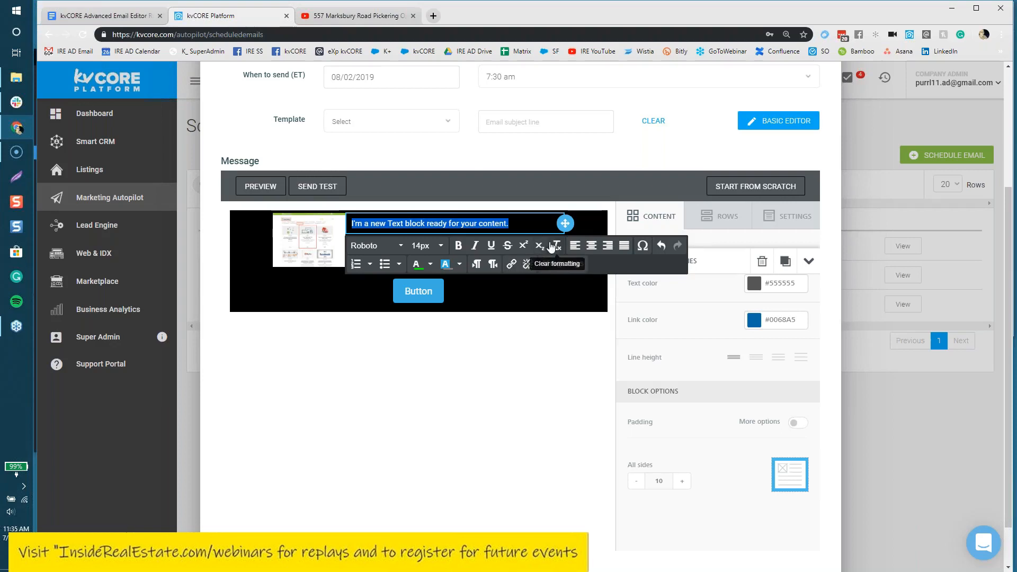
# Step: Type 'Hi' with the First Name merge tag, then '. This is' and the Agent First Name tag
pyautogui.write('Hi,')
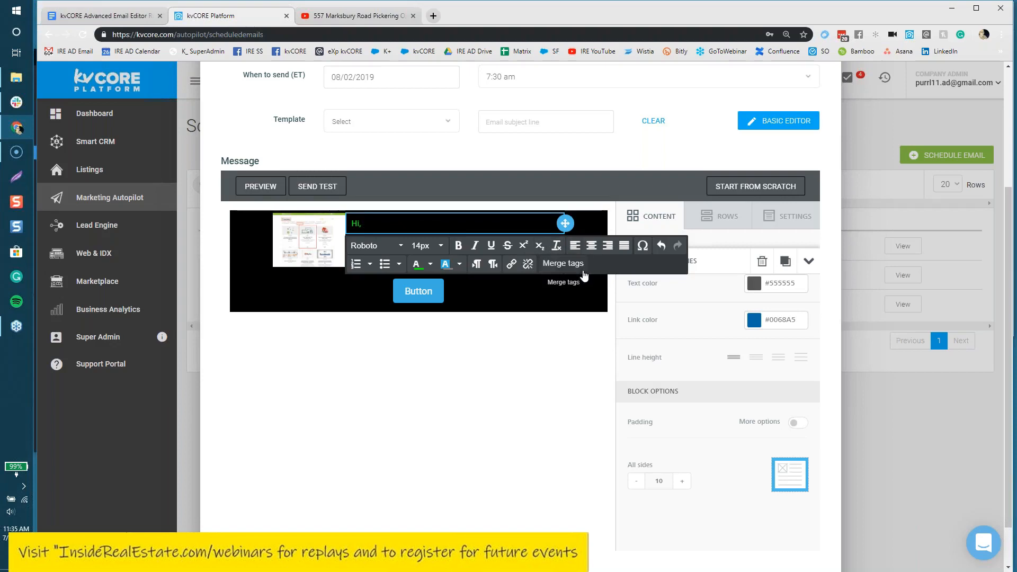
pyautogui.click(564, 264)
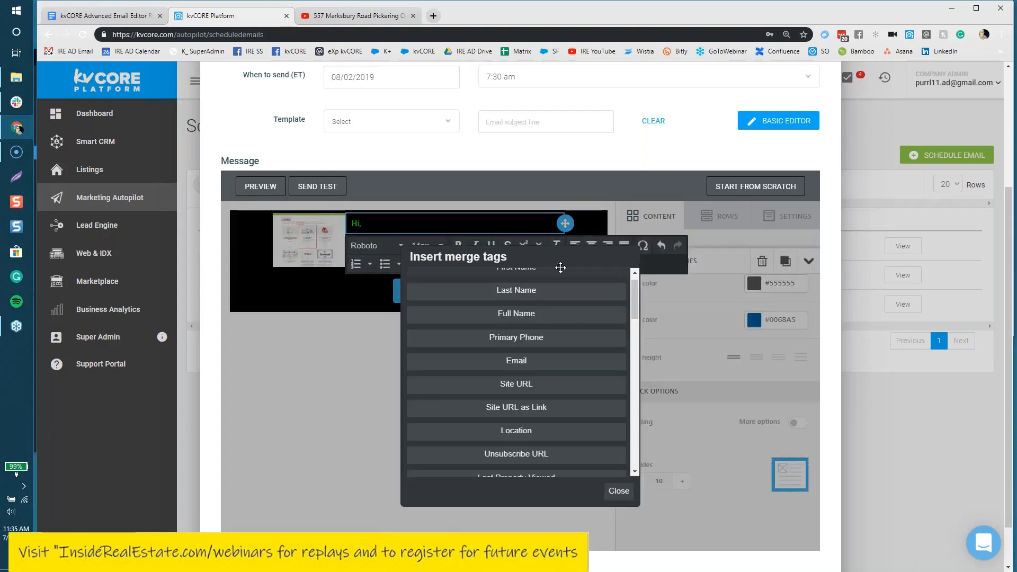
pyautogui.scroll(1, 540, 347)
pyautogui.click(527, 284)
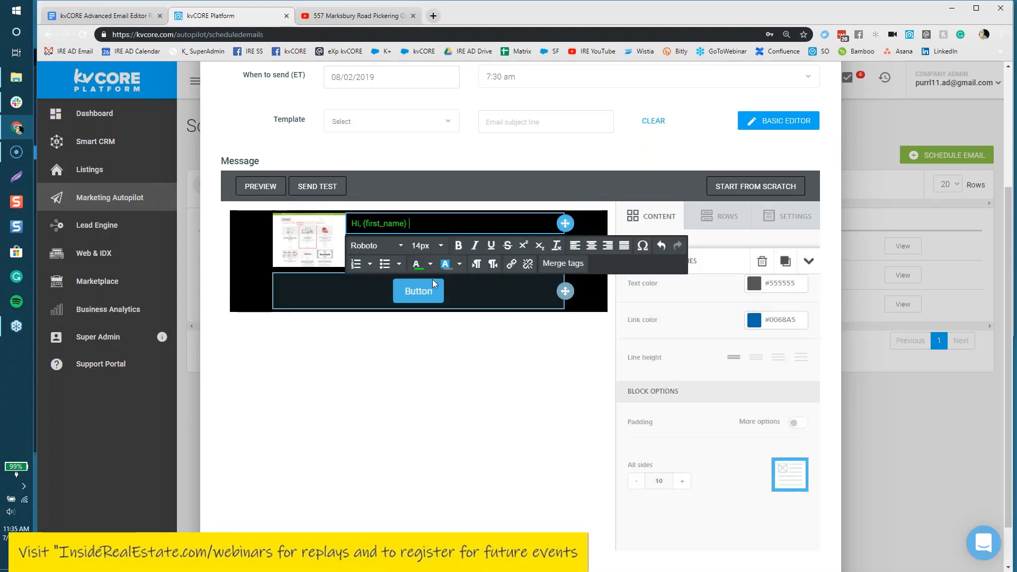
pyautogui.write('. This is')
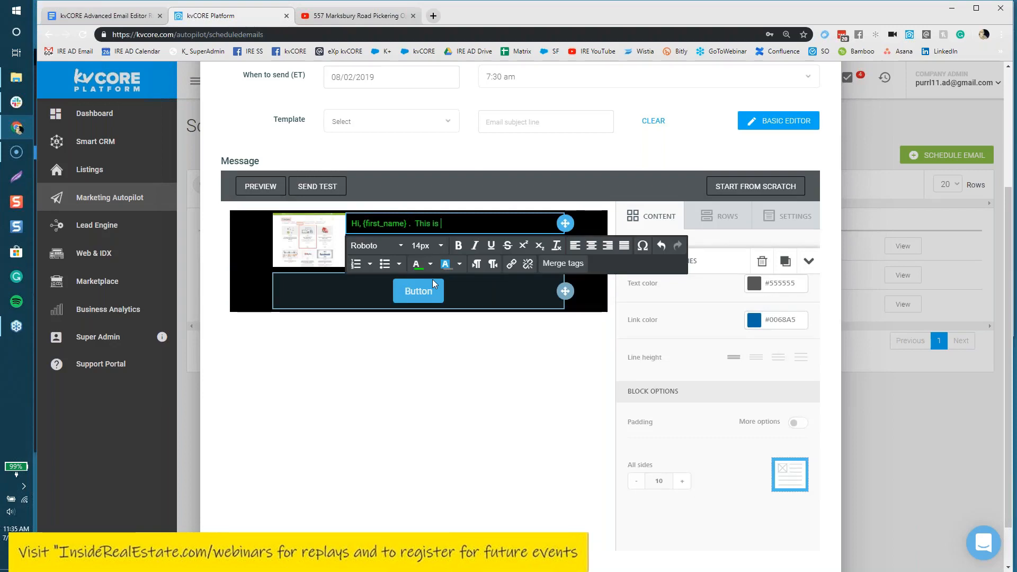
pyautogui.click(576, 265)
pyautogui.scroll(-3, 557, 411)
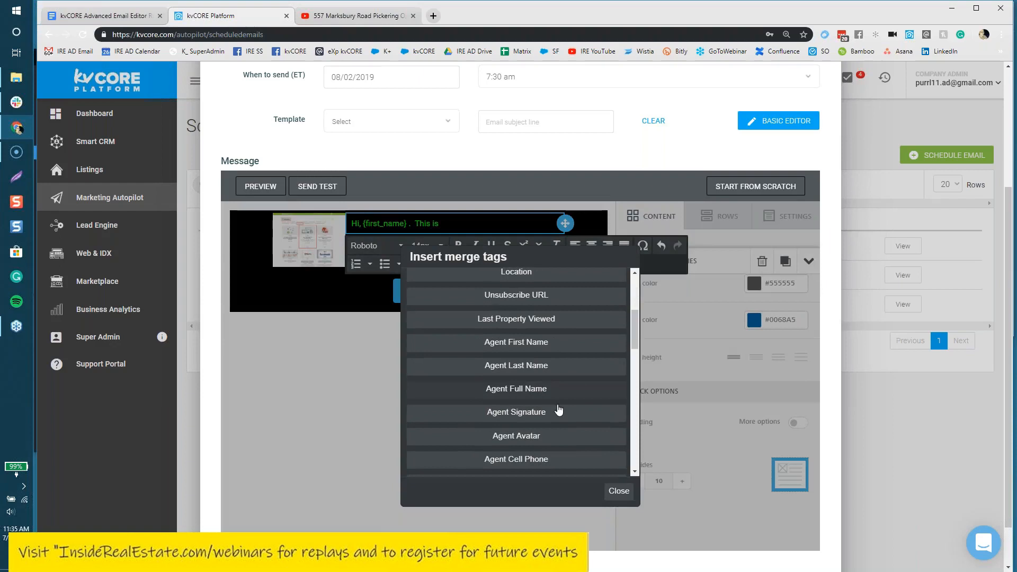
pyautogui.click(546, 344)
# Step: Add 'with' and the Agent Site URL merge tag, then open and close the special character picker
pyautogui.write('with')
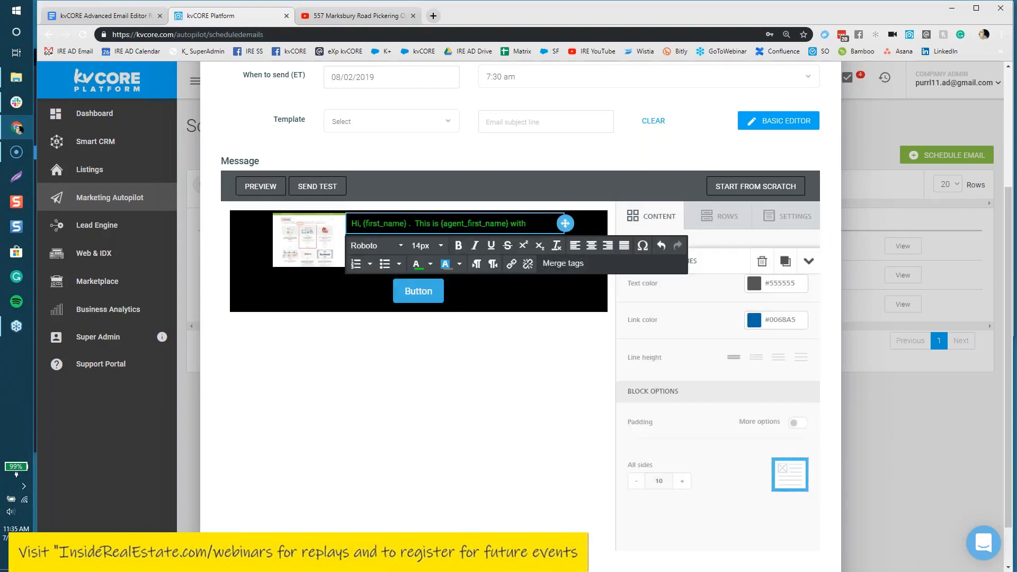
pyautogui.click(557, 264)
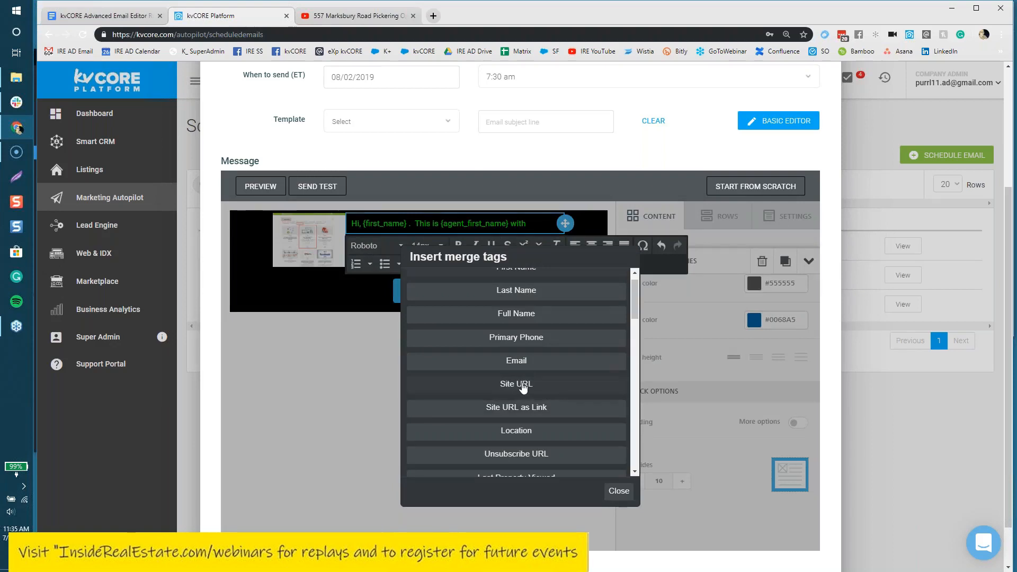
pyautogui.scroll(1, 530, 419)
pyautogui.scroll(-1, 530, 418)
pyautogui.scroll(-1, 533, 405)
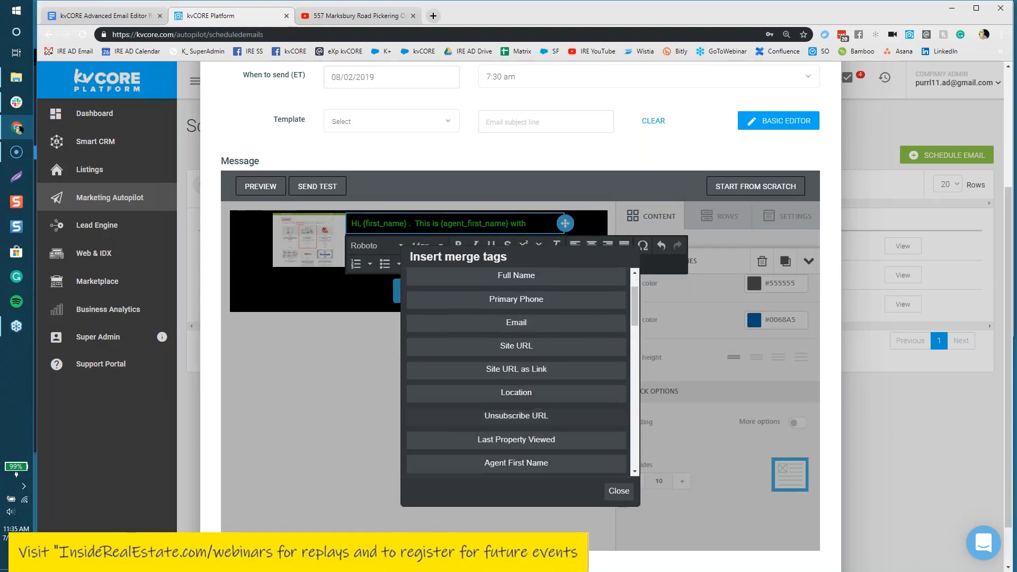
pyautogui.scroll(-3, 533, 405)
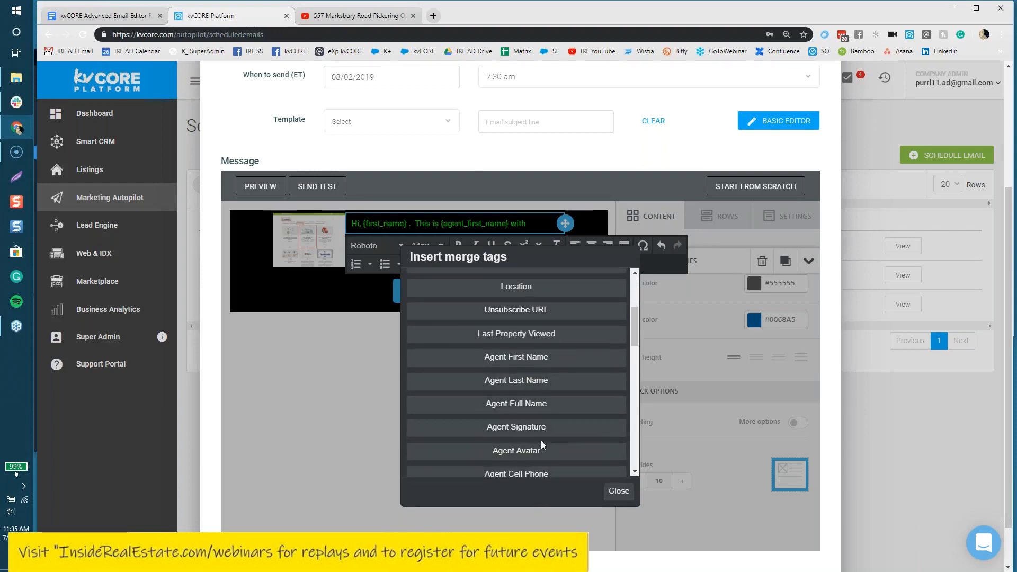
pyautogui.scroll(-1, 542, 444)
pyautogui.scroll(-1, 543, 457)
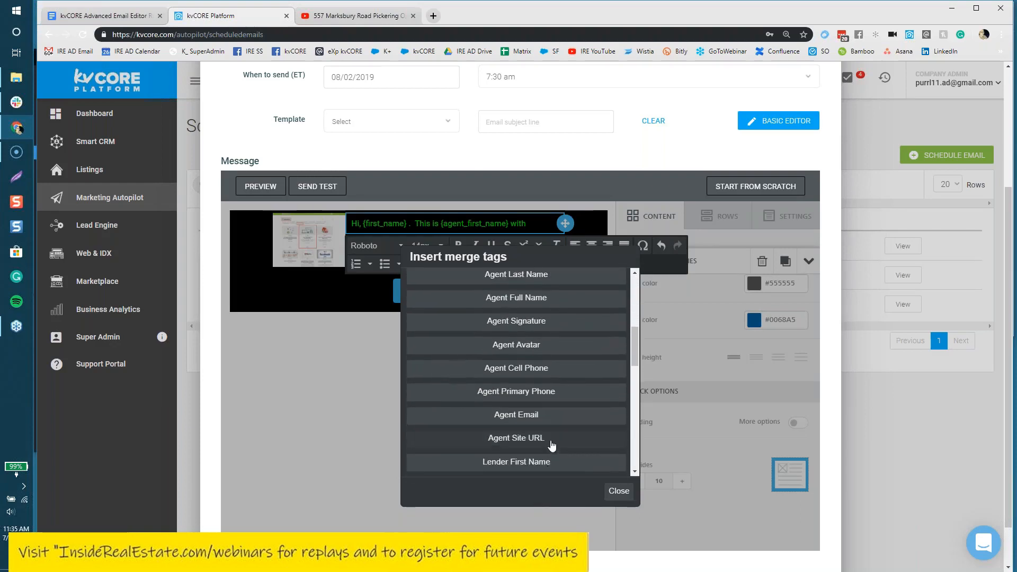
pyautogui.click(551, 443)
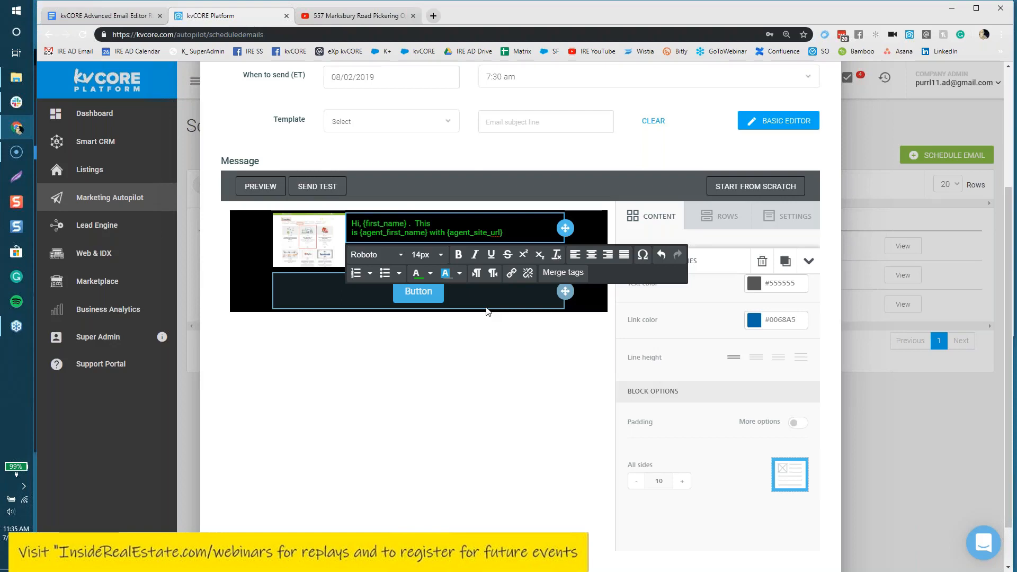
pyautogui.click(644, 256)
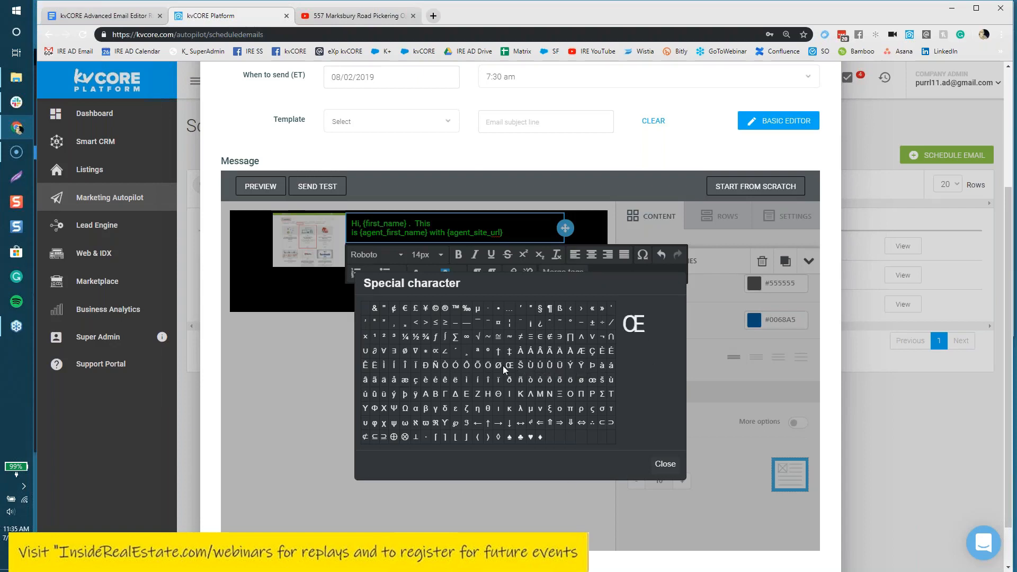
pyautogui.click(665, 465)
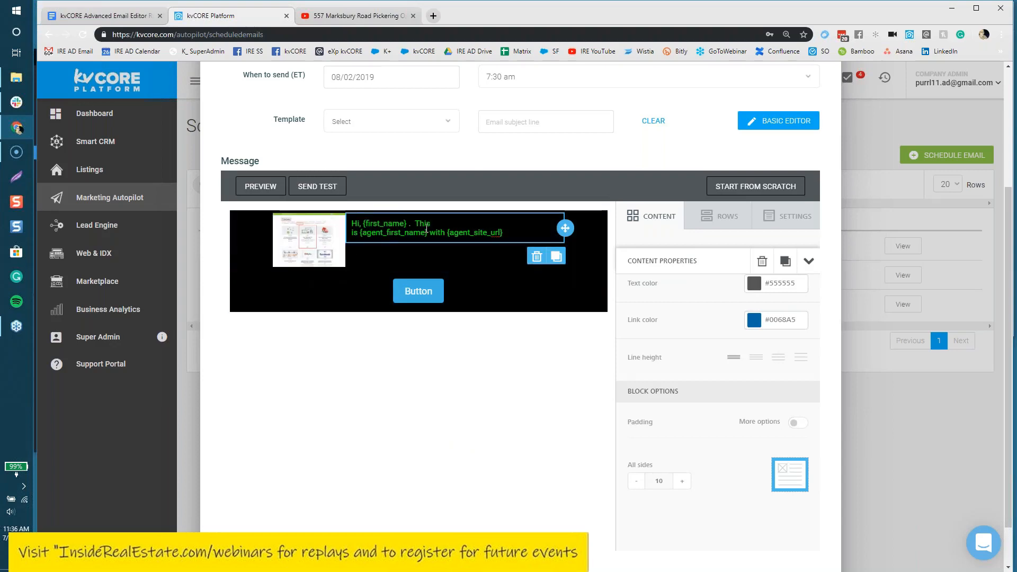
pyautogui.click(419, 292)
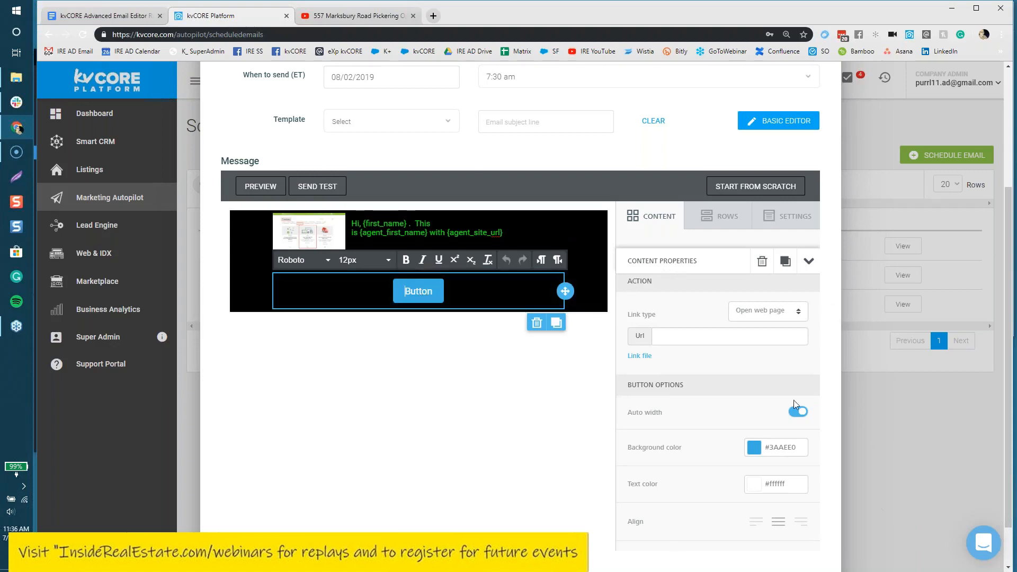
pyautogui.click(625, 392)
pyautogui.moveTo(624, 392); pyautogui.dragTo(686, 393)
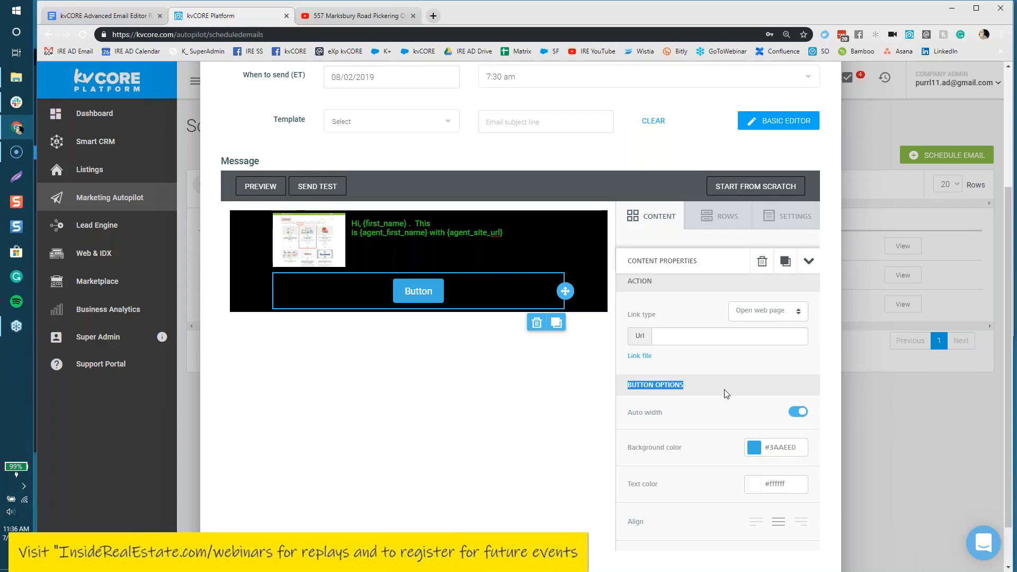
pyautogui.click(714, 338)
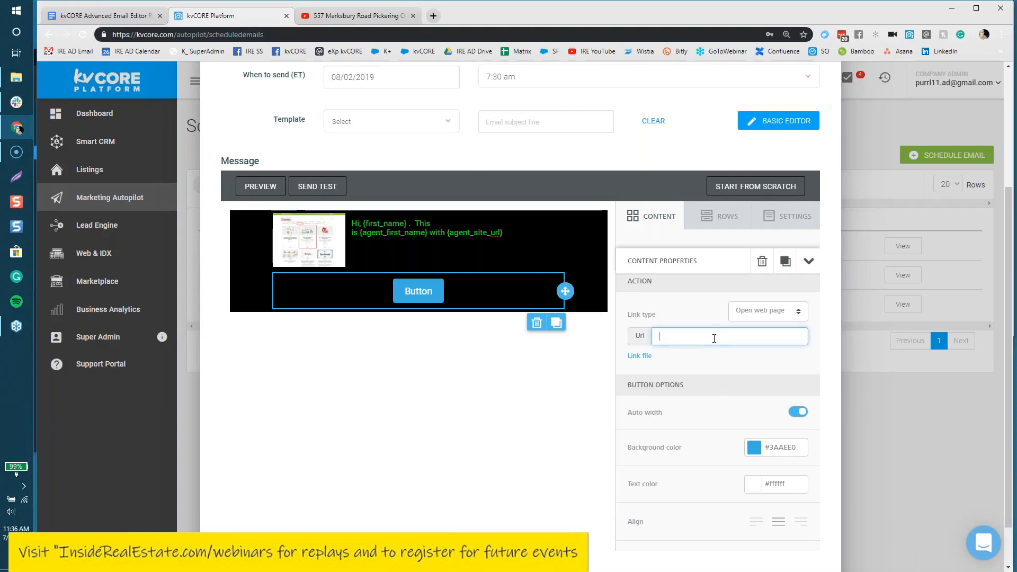
pyautogui.write('www.insiderealestate.com/replays')
pyautogui.moveTo(771, 336); pyautogui.dragTo(655, 342)
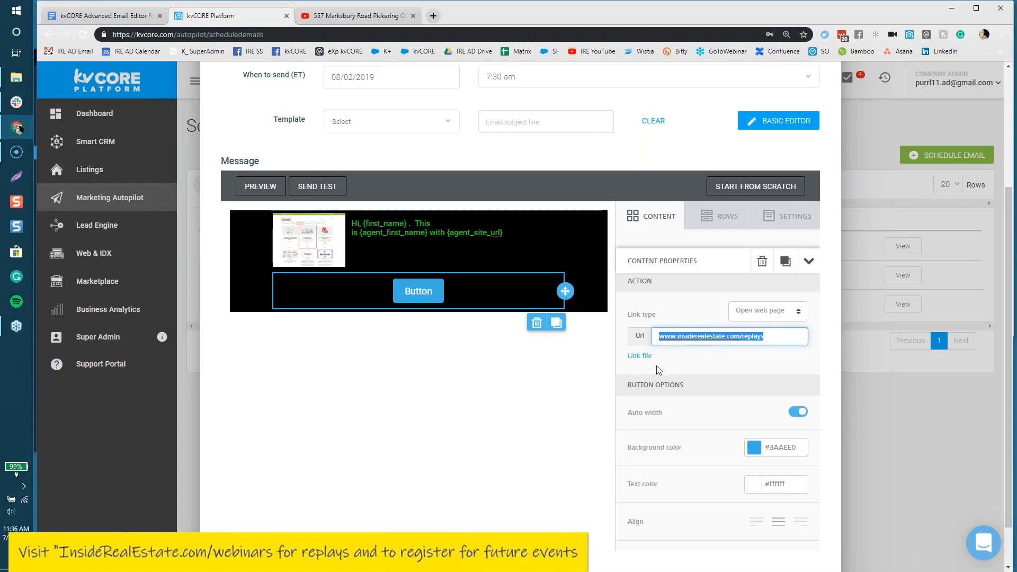
pyautogui.click(640, 356)
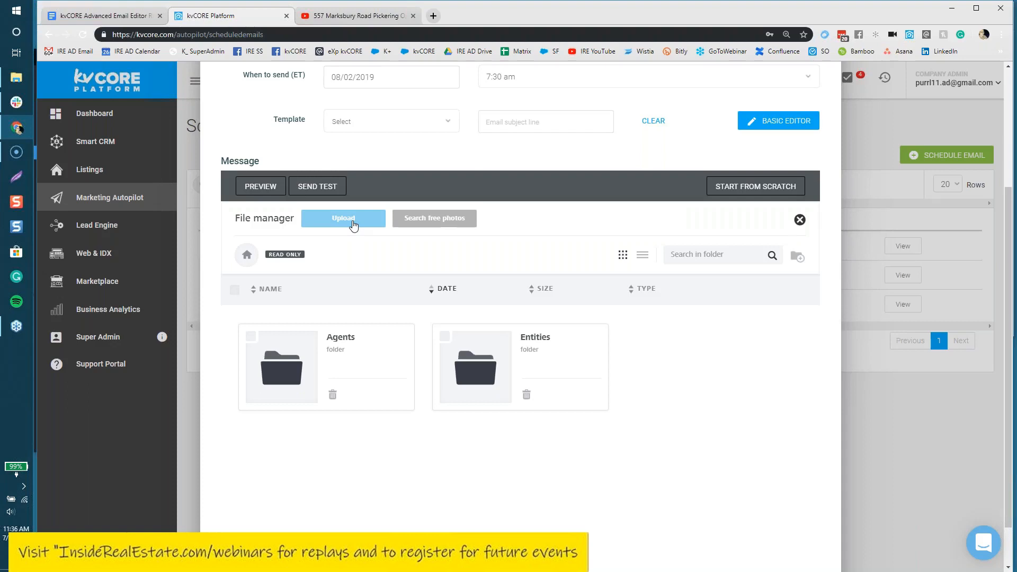
# Step: Close the File manager without linking a file
pyautogui.click(800, 220)
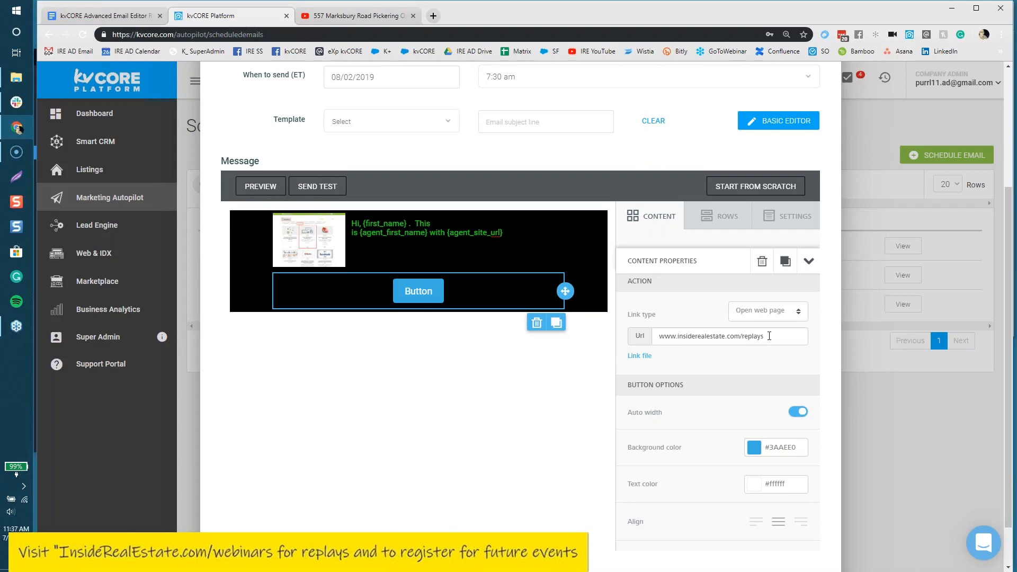
pyautogui.click(637, 356)
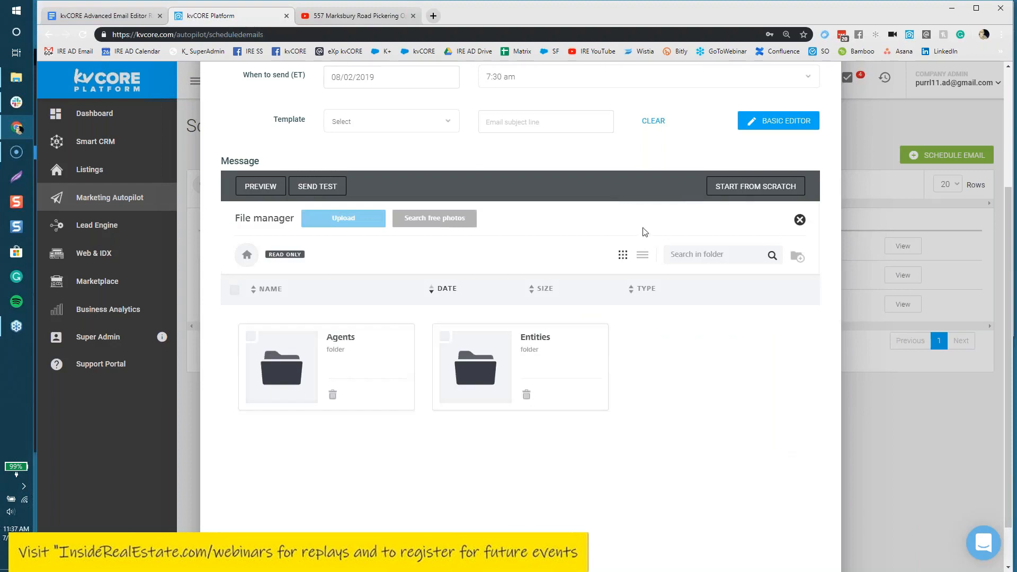
pyautogui.click(800, 221)
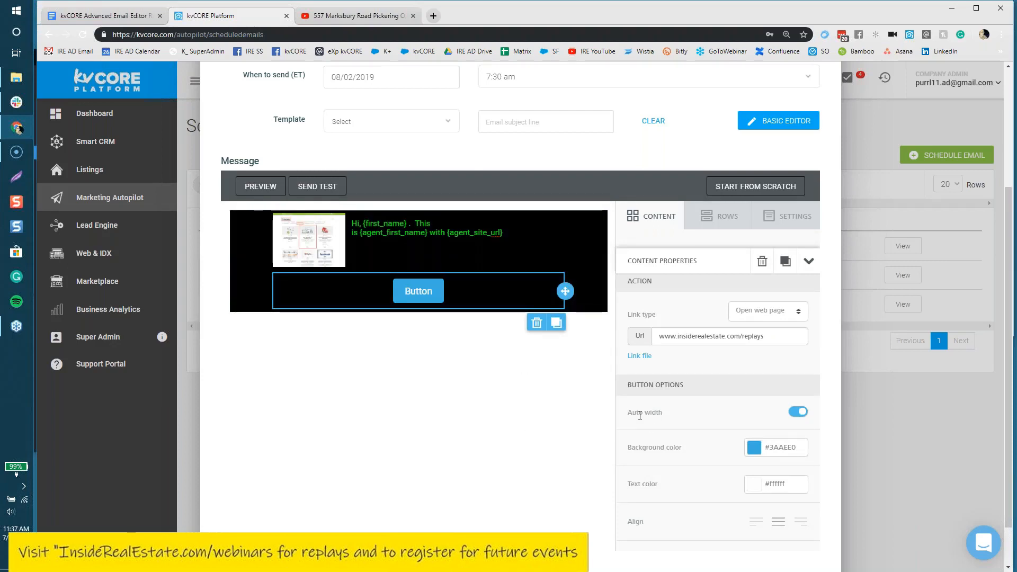
# Step: Turn off the button's automatic width and widen it to about 45%
pyautogui.click(795, 416)
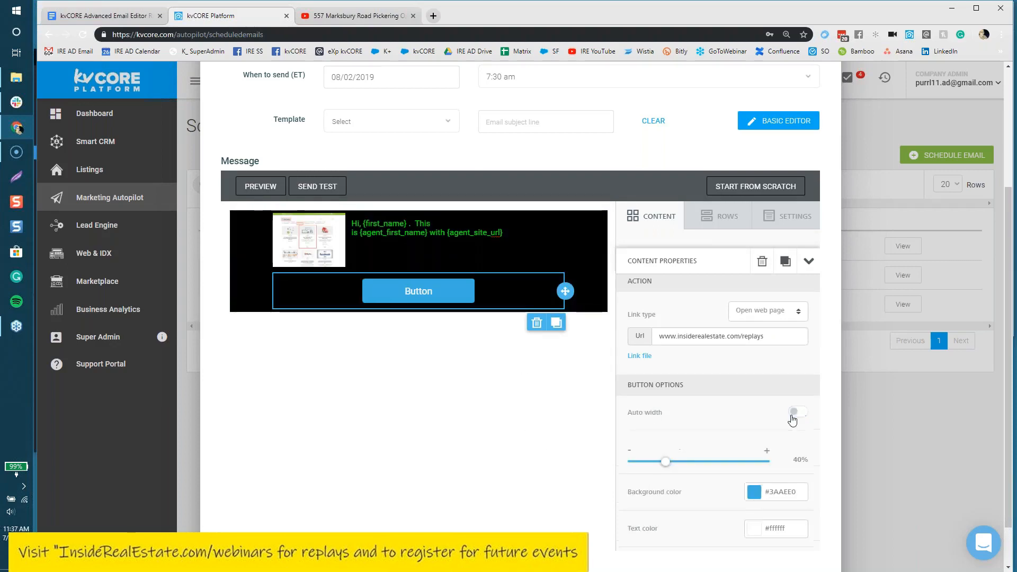
pyautogui.click(806, 416)
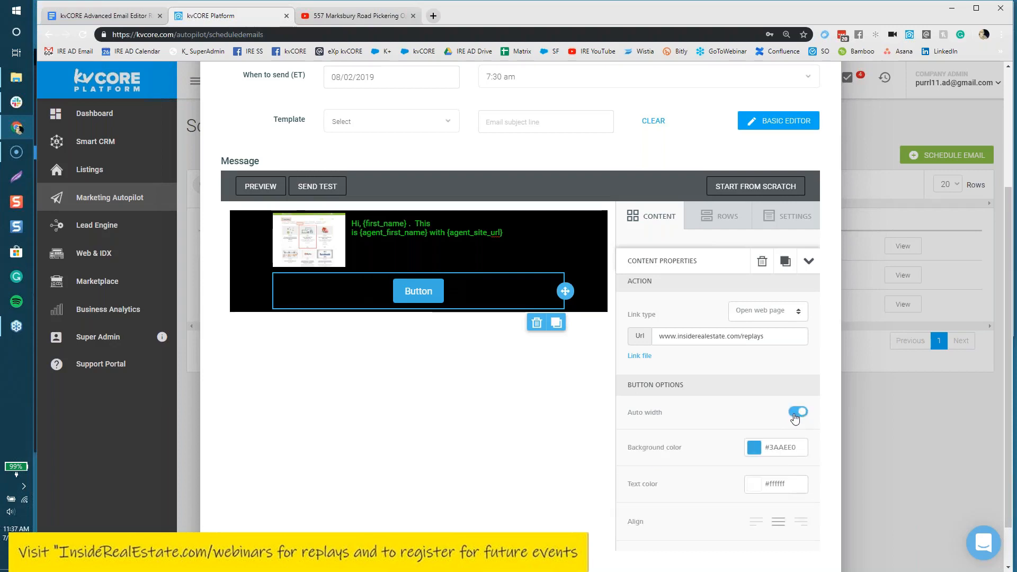
pyautogui.click(796, 415)
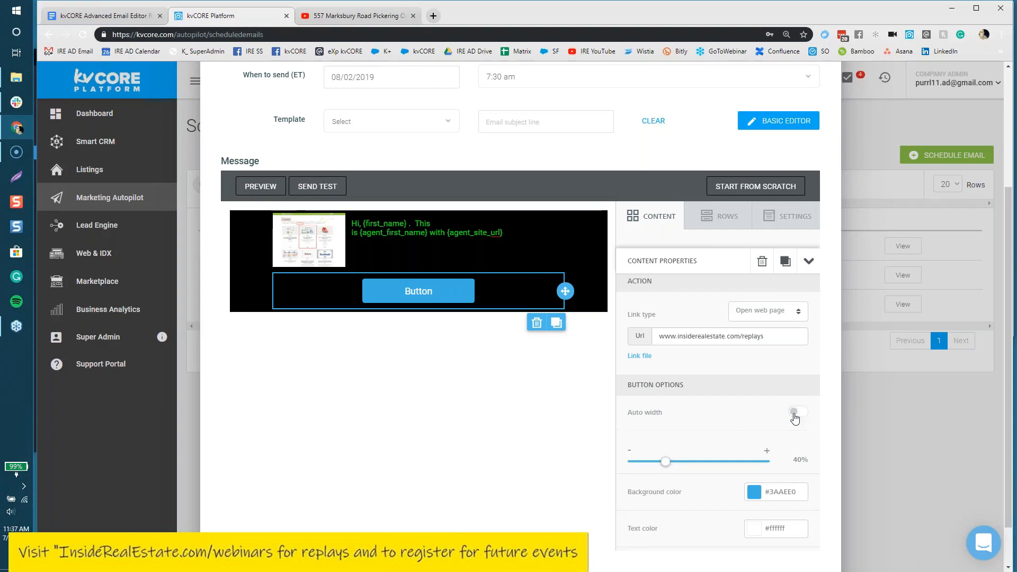
pyautogui.moveTo(667, 463); pyautogui.dragTo(709, 463)
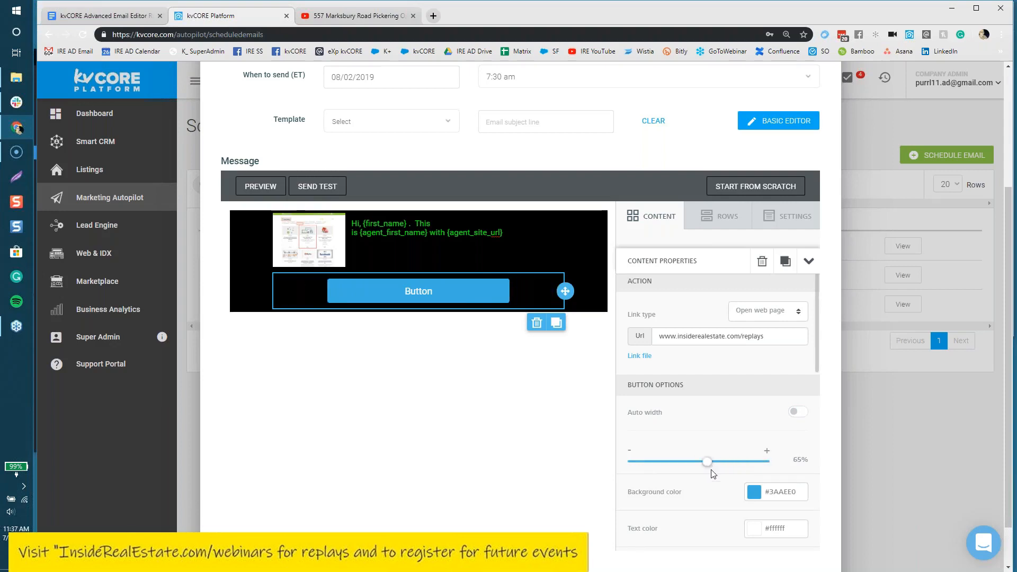
# Step: Review the button's remaining Content Properties, then open the email's desktop preview
pyautogui.scroll(-4, 710, 467)
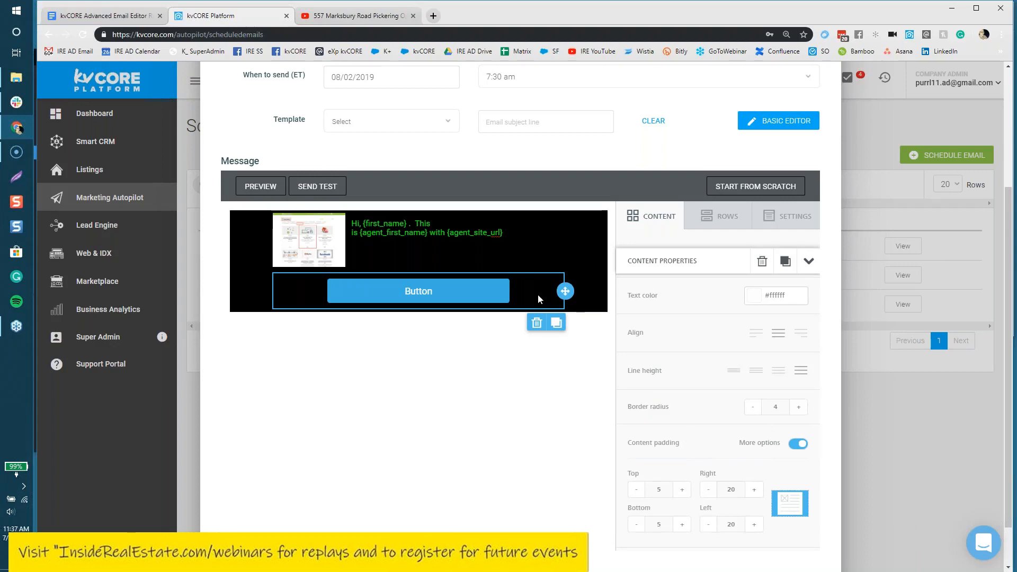
pyautogui.scroll(5, 718, 452)
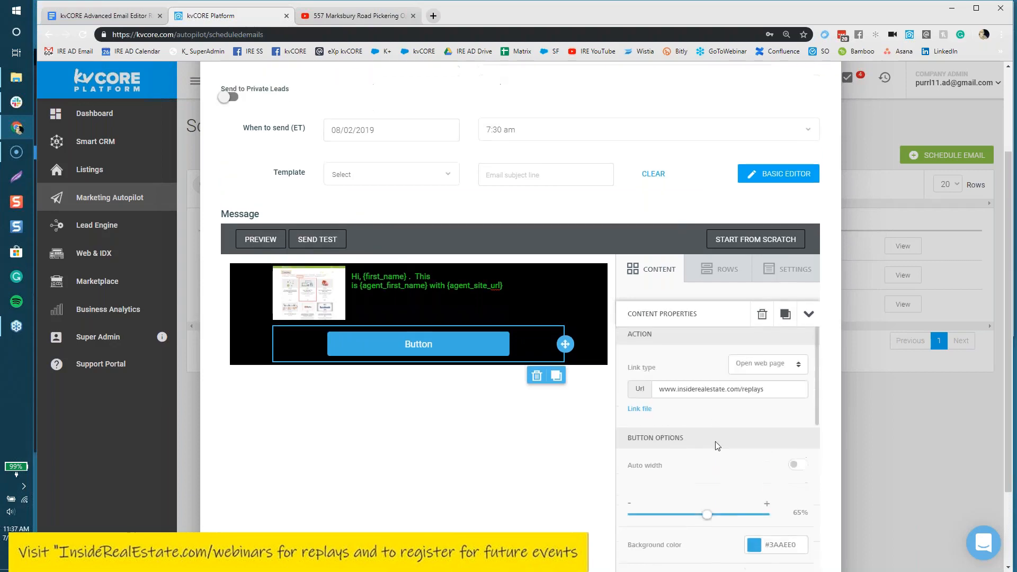
pyautogui.scroll(-2, 719, 452)
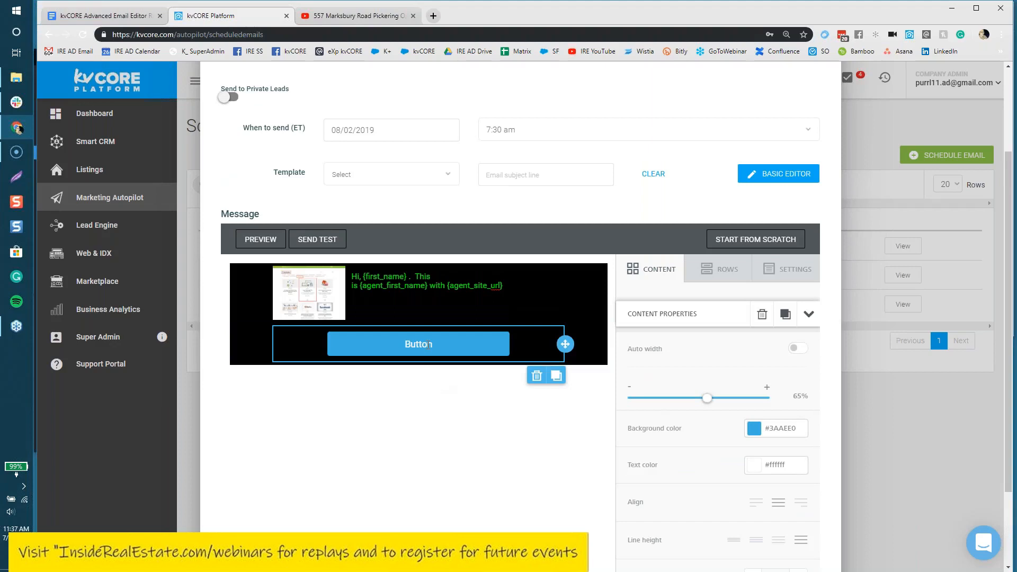
pyautogui.scroll(-2, 740, 484)
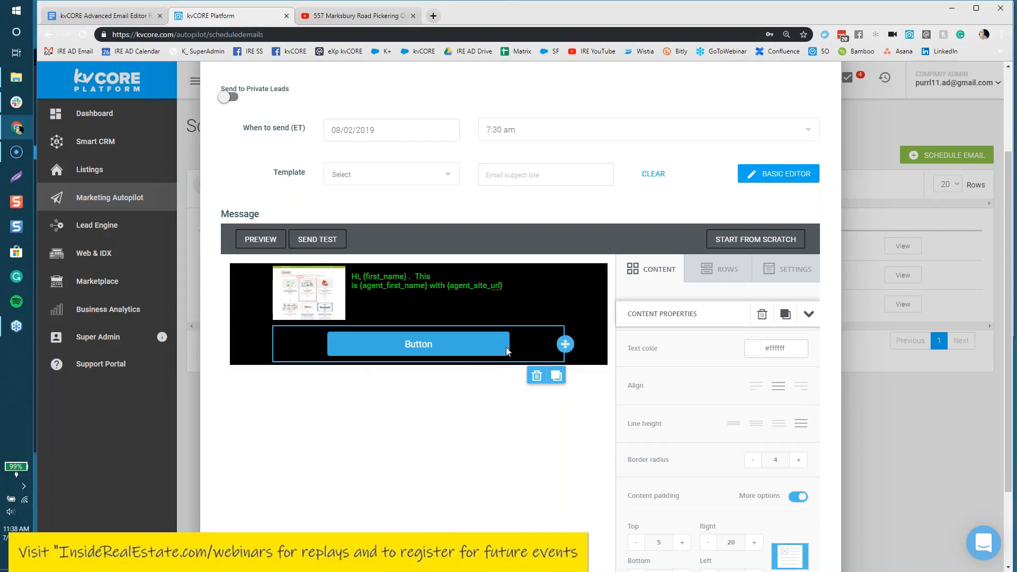
pyautogui.scroll(-4, 728, 474)
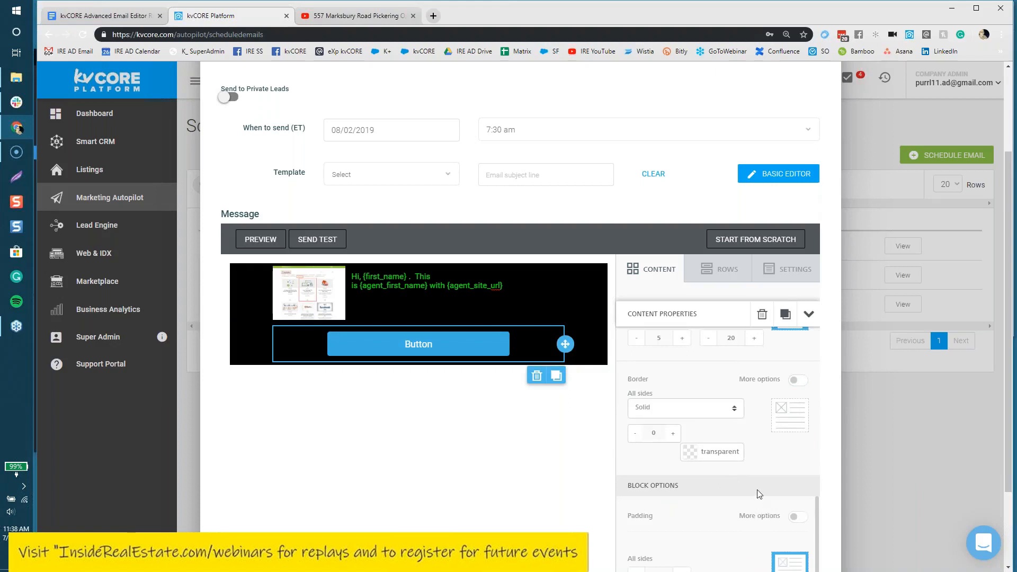
pyautogui.scroll(4, 761, 444)
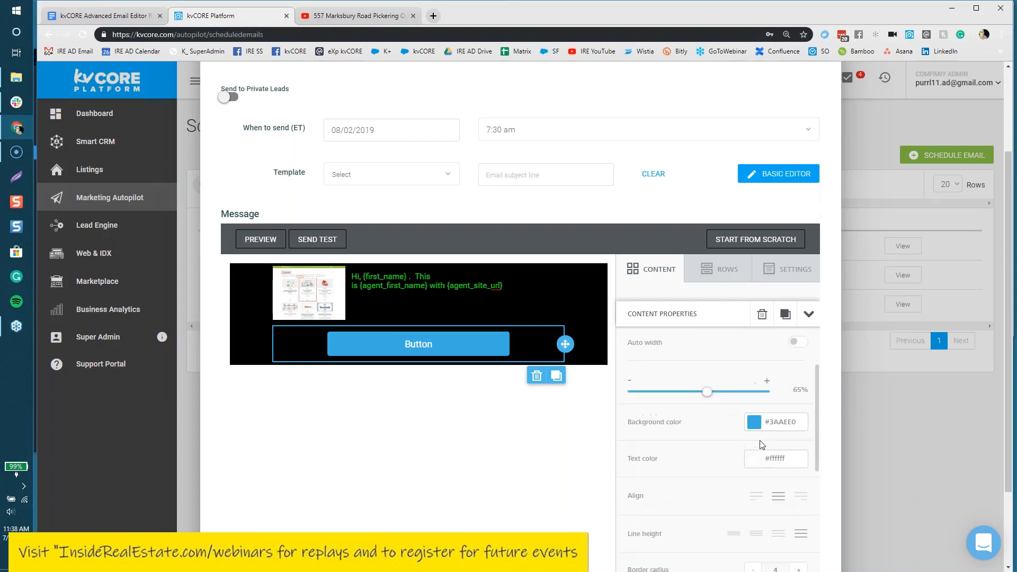
pyautogui.scroll(5, 762, 445)
pyautogui.scroll(-6, 752, 445)
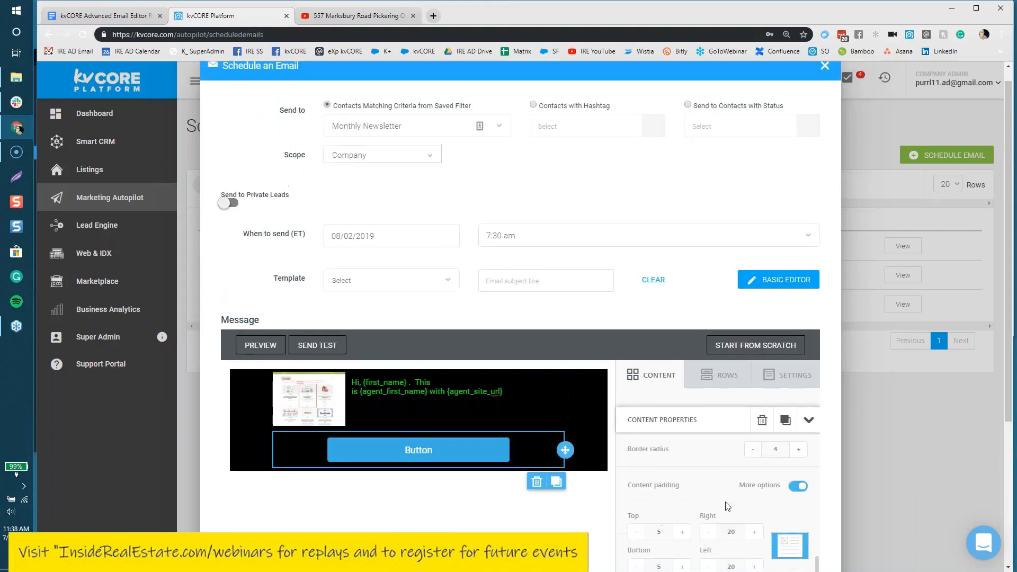
pyautogui.scroll(-2, 730, 507)
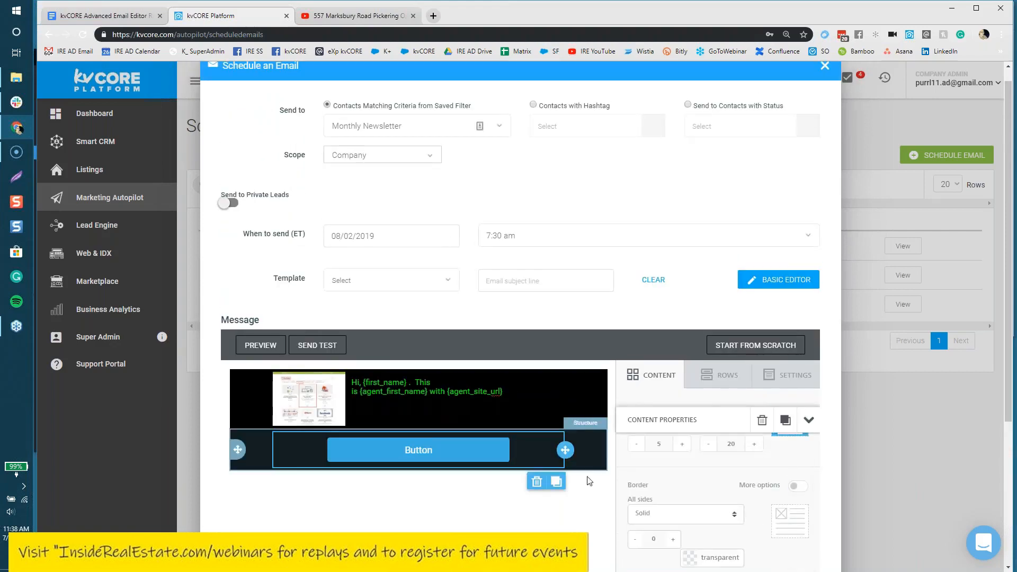
pyautogui.moveTo(1009, 129); pyautogui.dragTo(1010, 208)
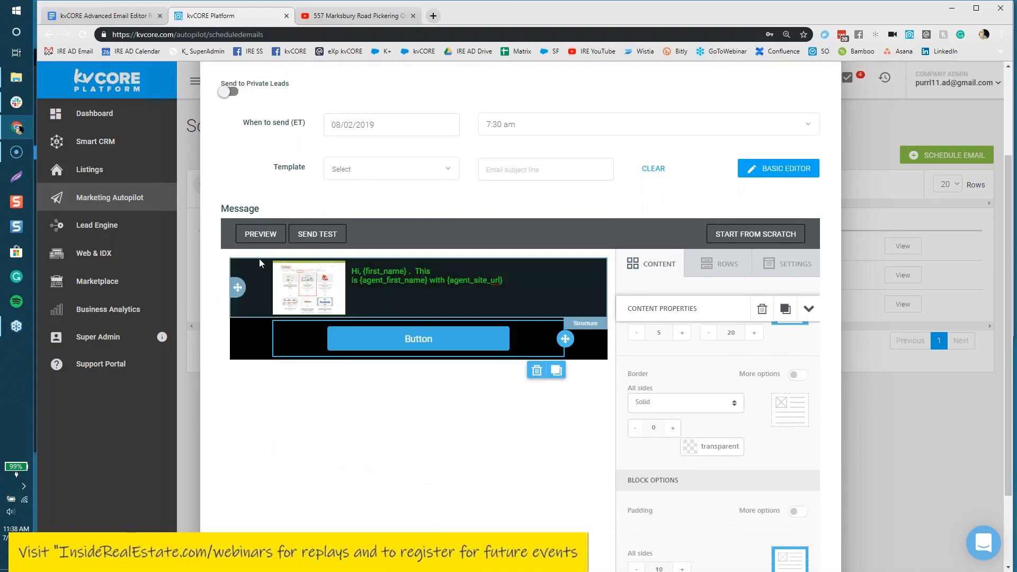
pyautogui.click(251, 239)
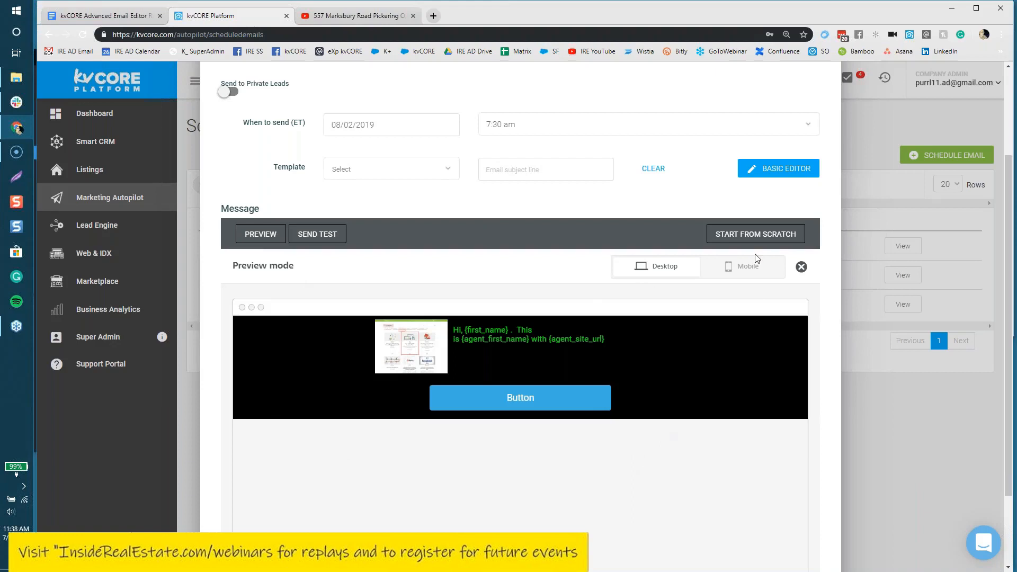
# Step: Switch the preview to Mobile and scroll through the phone mock-up of the email
pyautogui.click(752, 270)
pyautogui.scroll(-2, 733, 418)
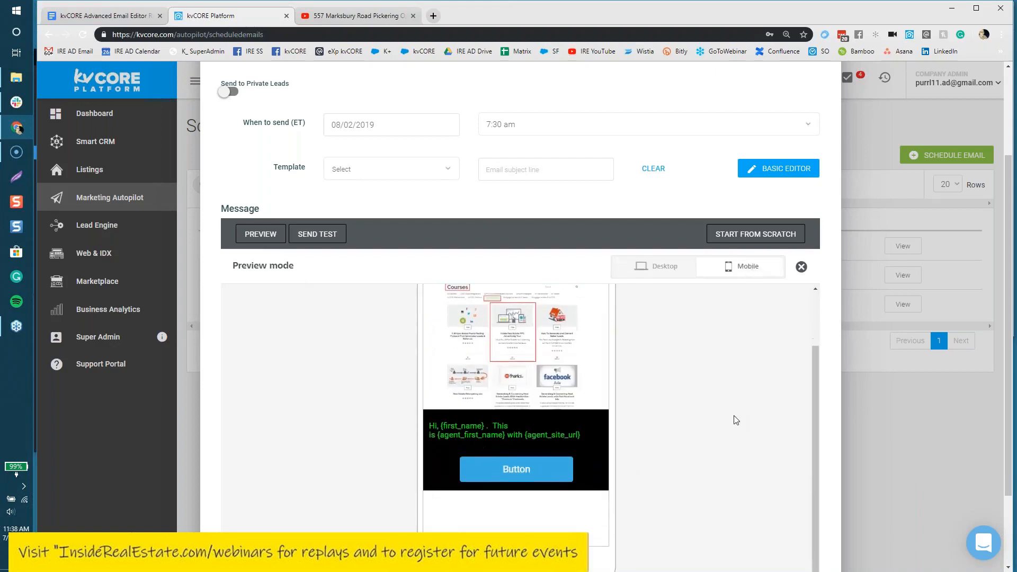
pyautogui.scroll(1, 726, 415)
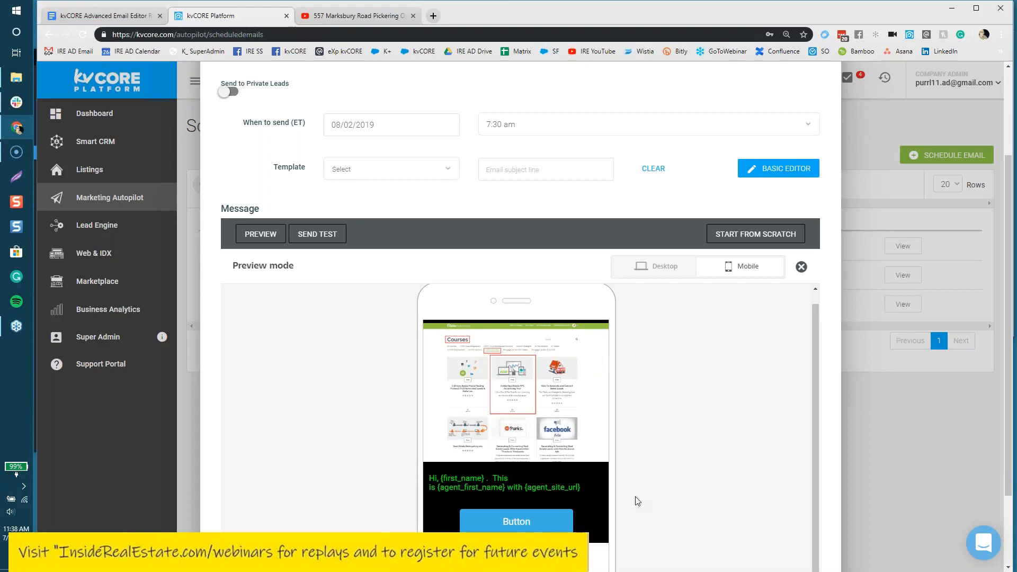
pyautogui.scroll(-1, 600, 498)
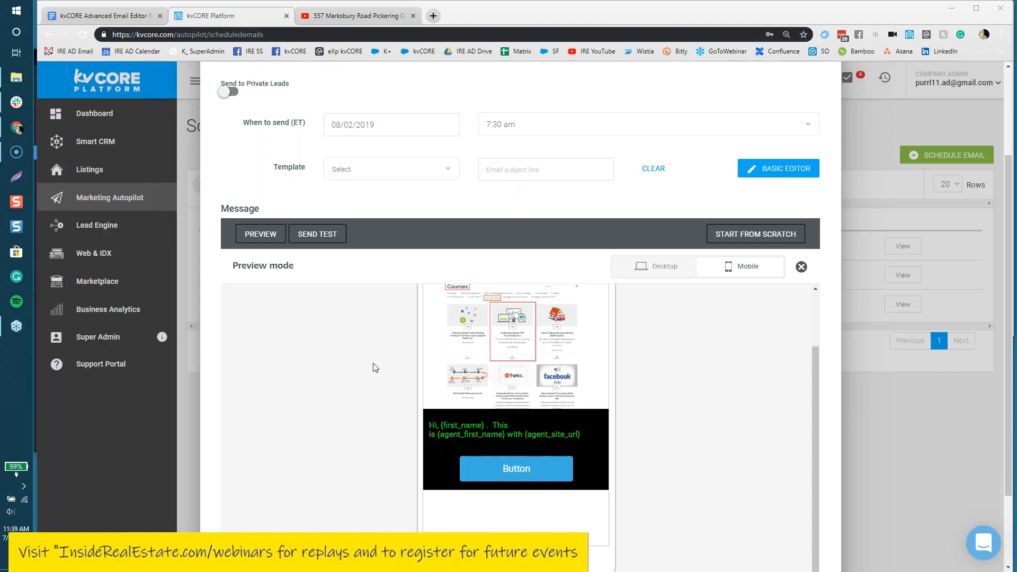
# Step: Back in the editor, change the button label to a greeting plus 'Click this for more info!'
pyautogui.click(801, 267)
pyautogui.click(423, 340)
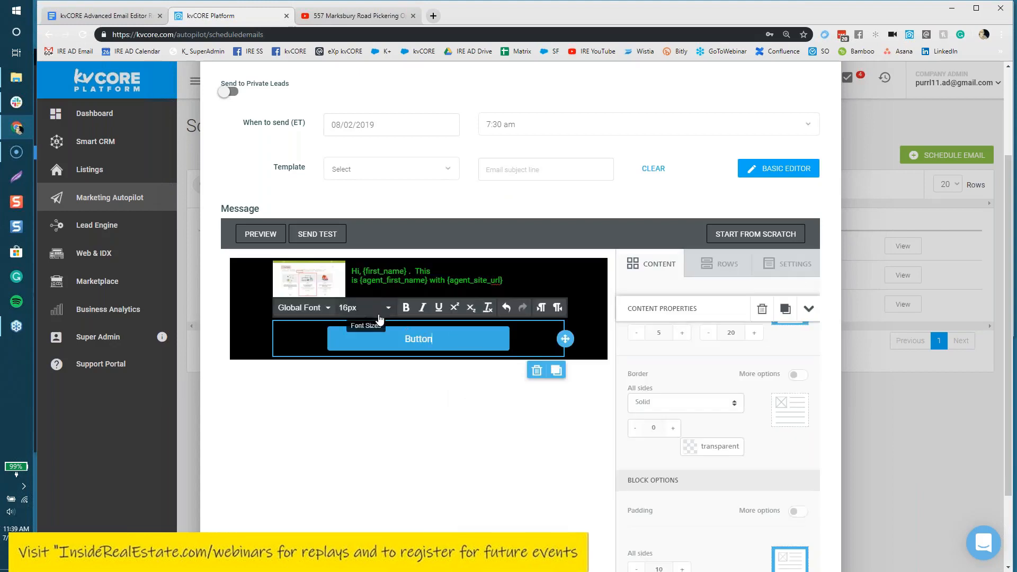
pyautogui.doubleClick(416, 339)
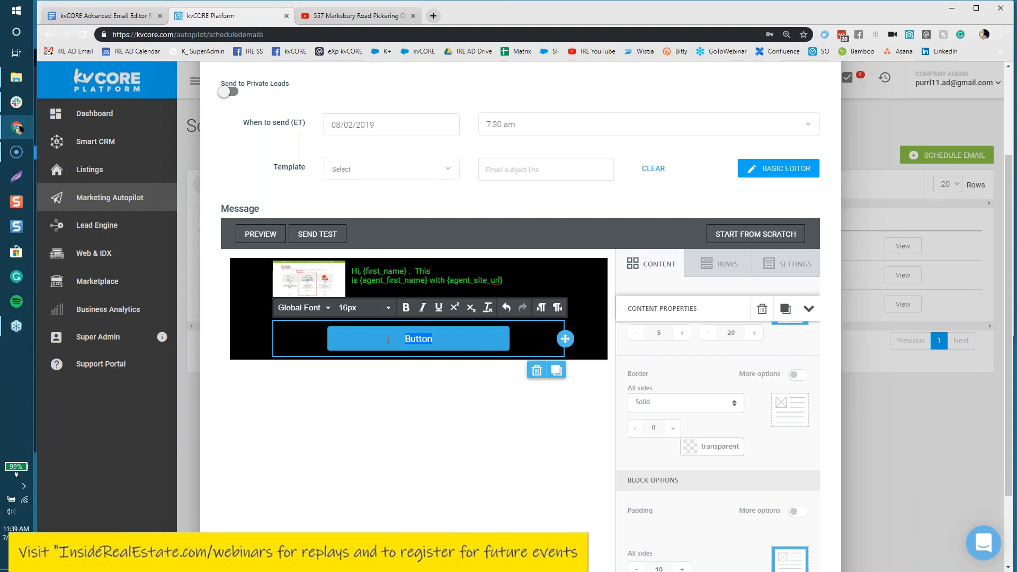
pyautogui.write('Hey C')
pyautogui.press('BackSpace')
pyautogui.write('John Click this for more info!')
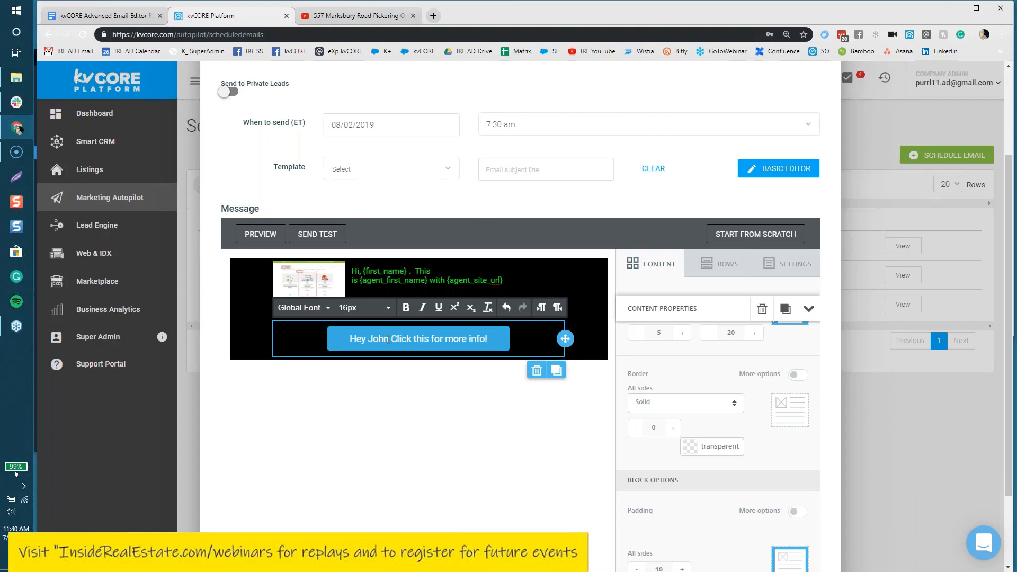
pyautogui.click(475, 386)
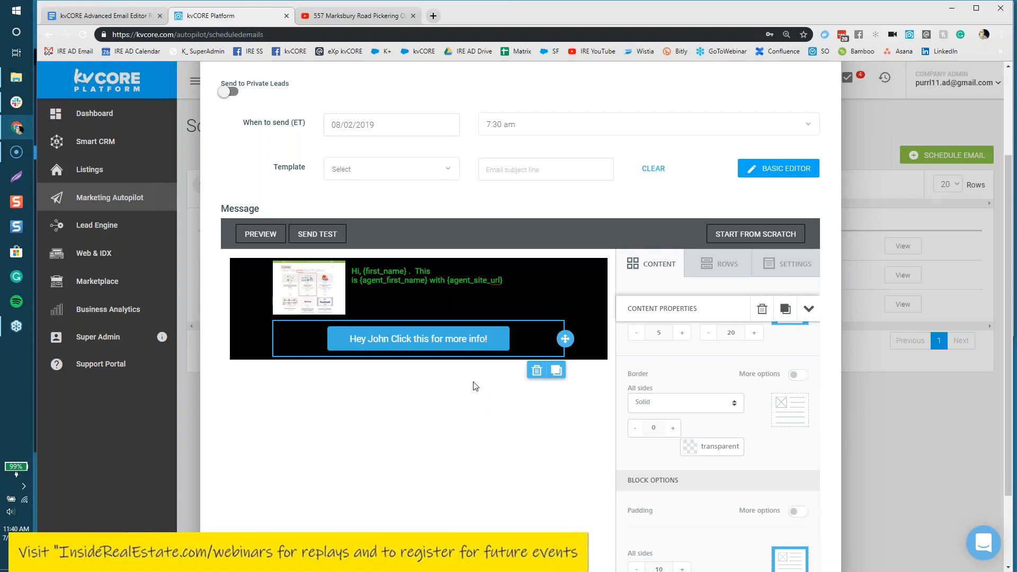
# Step: Select the whole button label and delete it, leaving the button with no text
pyautogui.click(475, 339)
pyautogui.click(474, 340)
pyautogui.click(491, 335)
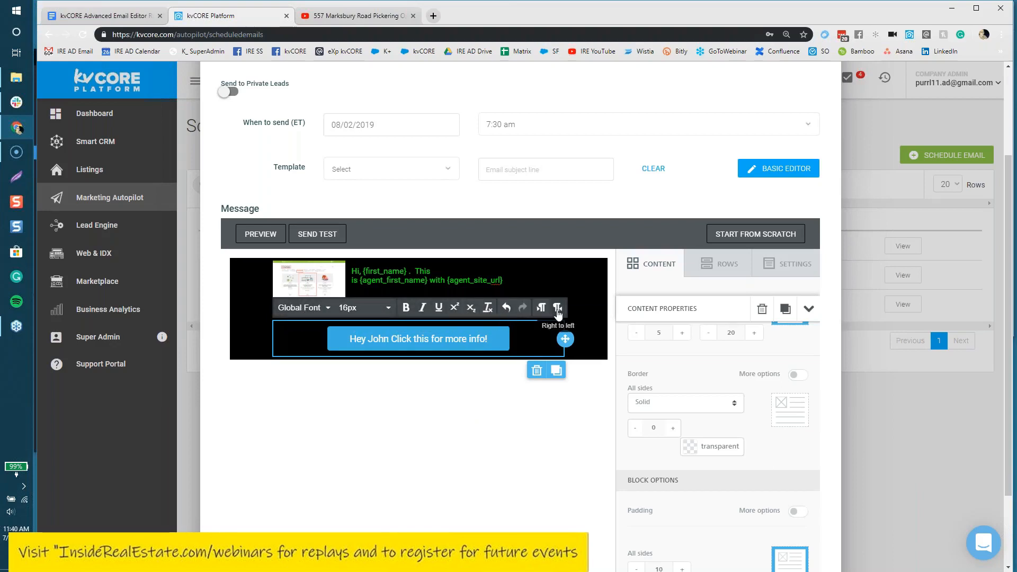
pyautogui.moveTo(490, 336); pyautogui.dragTo(371, 362)
pyautogui.write('@')
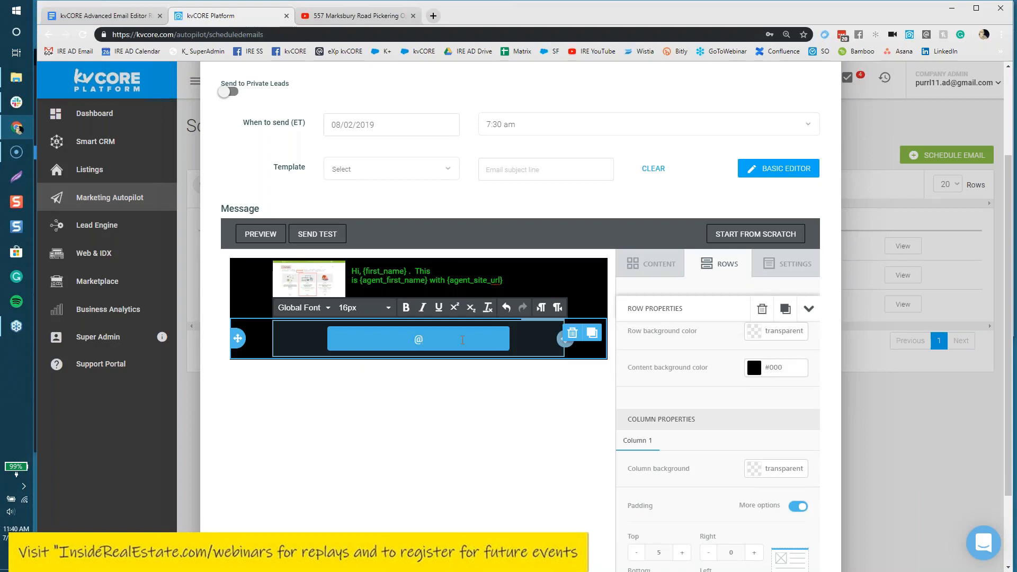
pyautogui.press('BackSpace')
pyautogui.write('Click here forjui')
pyautogui.press('BackSpace')
pyautogui.press('BackSpace')
pyautogui.press('BackSpace')
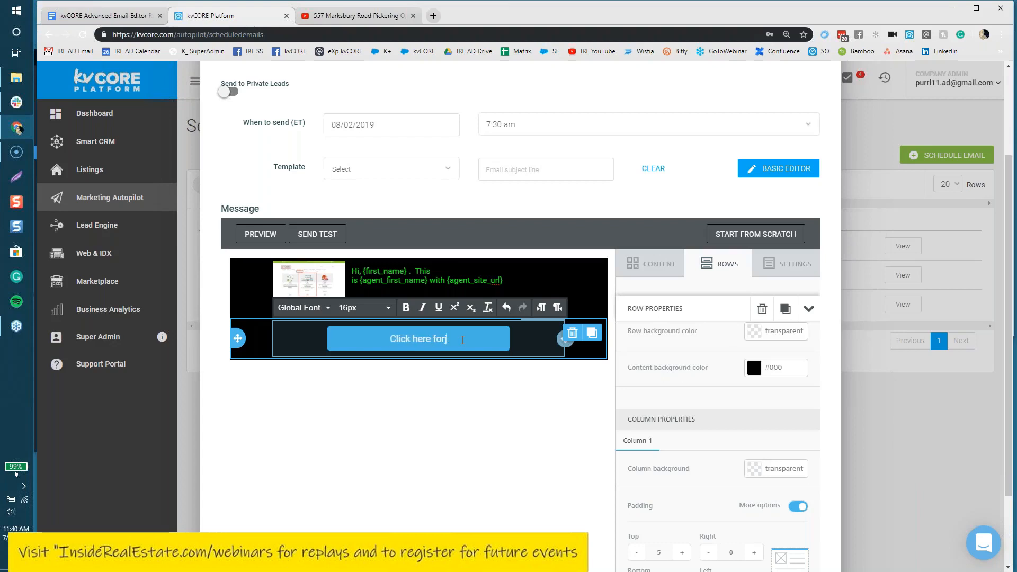
pyautogui.write('mo')
pyautogui.press('BackSpace')
pyautogui.press('BackSpace')
pyautogui.press('BackSpace')
pyautogui.press('BackSpace')
pyautogui.press('BackSpace')
pyautogui.press('BackSpace')
pyautogui.press('BackSpace')
pyautogui.press('BackSpace')
pyautogui.press('BackSpace')
pyautogui.press('BackSpace')
pyautogui.press('BackSpace')
pyautogui.press('BackSpace')
pyautogui.press('BackSpace')
pyautogui.press('BackSpace')
pyautogui.press('BackSpace')
pyautogui.press('BackSpace')
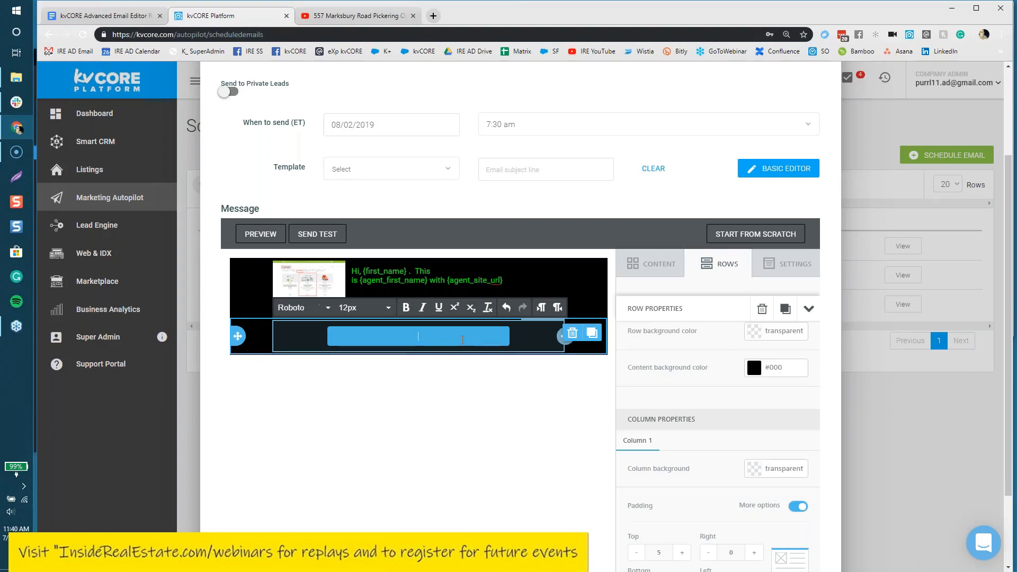
pyautogui.click(471, 437)
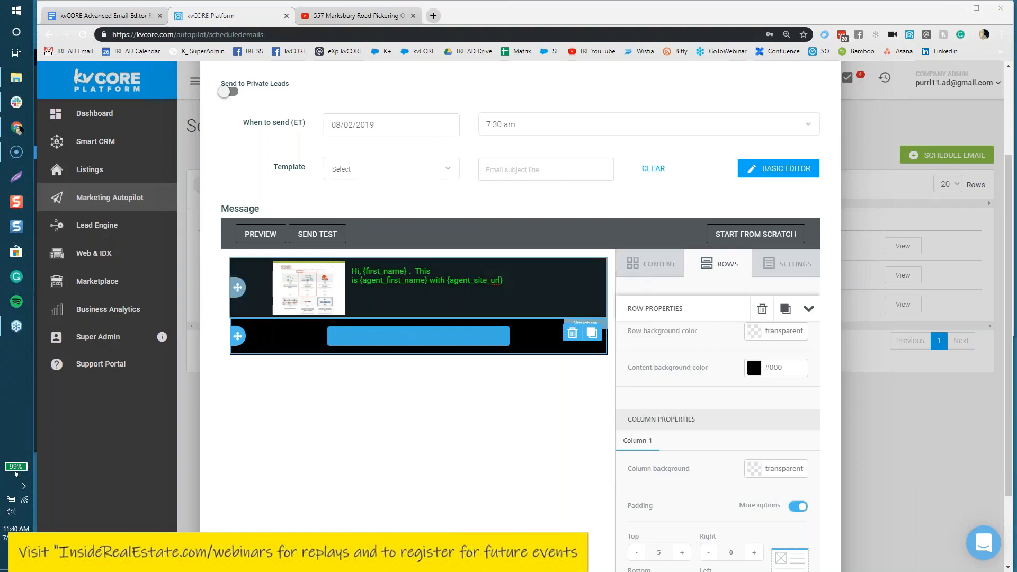
# Step: Drag a Text block from the Content blocks into the email, dropping it beneath the blue button
pyautogui.click(659, 267)
pyautogui.moveTo(656, 328); pyautogui.dragTo(385, 354)
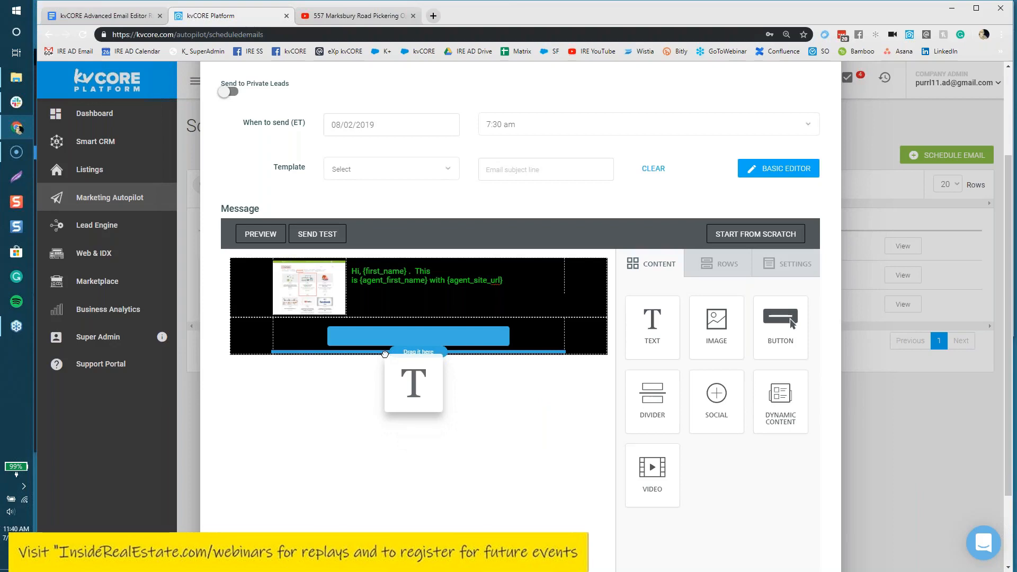
pyautogui.moveTo(385, 354); pyautogui.dragTo(388, 329)
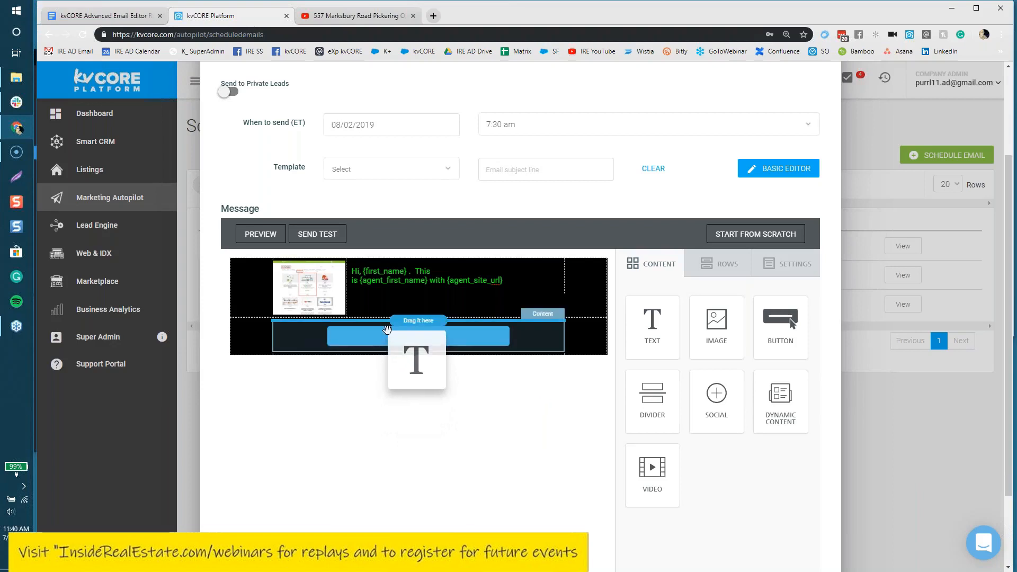
pyautogui.moveTo(387, 330); pyautogui.dragTo(397, 300)
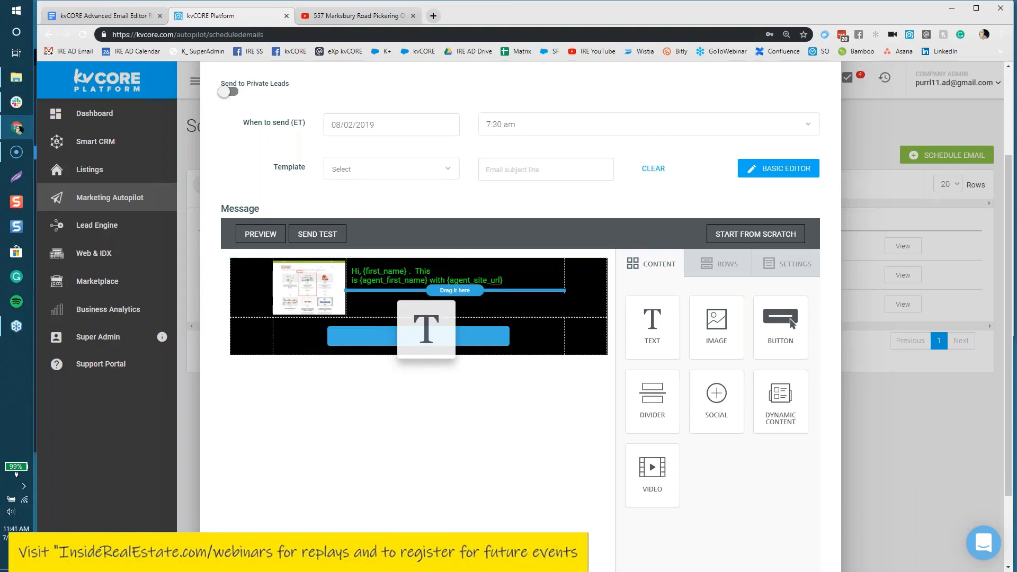
pyautogui.moveTo(397, 301); pyautogui.dragTo(403, 353)
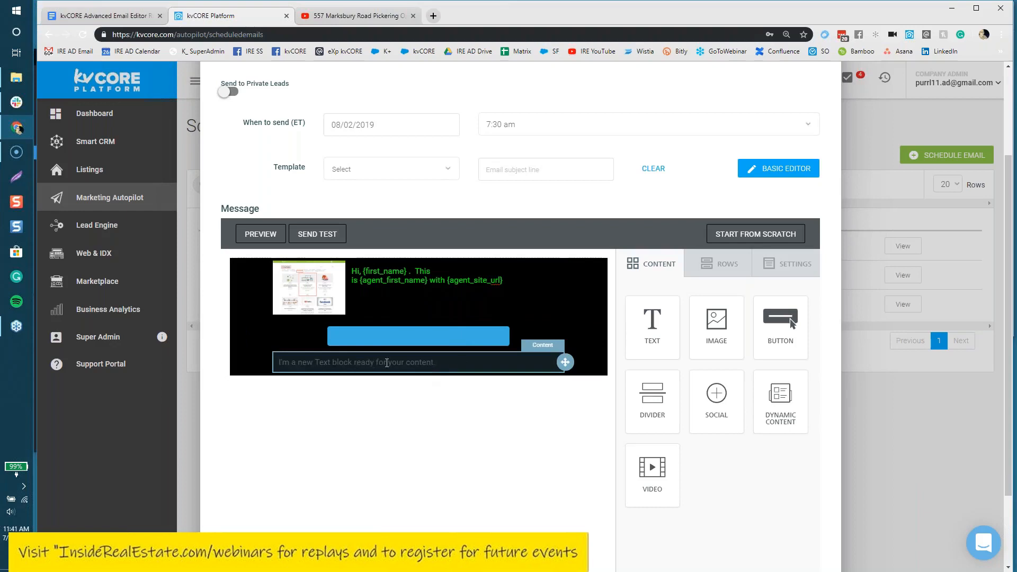
# Step: Delete the placeholder text and insert the First Name merge tag using @
pyautogui.click(403, 362)
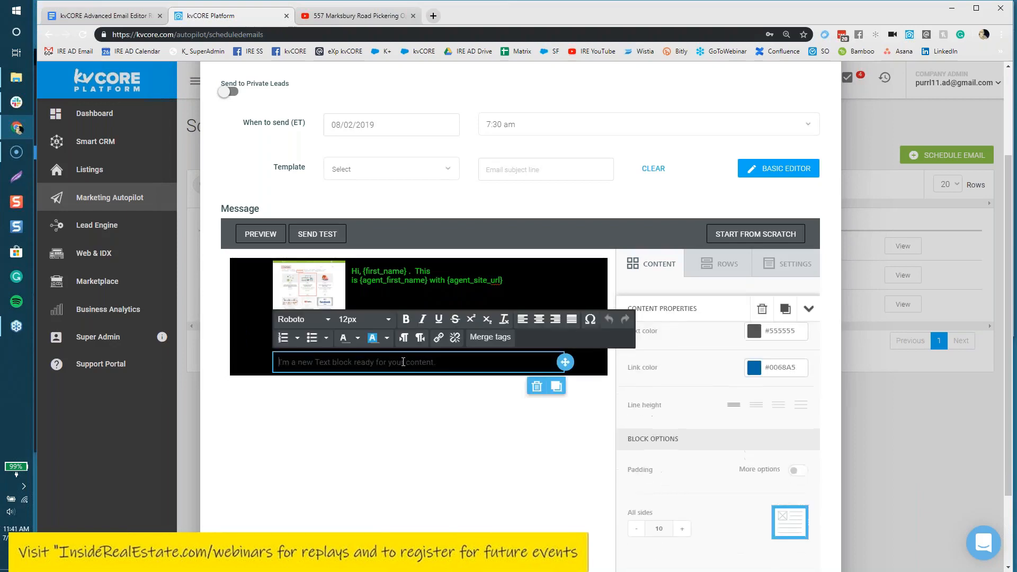
pyautogui.click(492, 339)
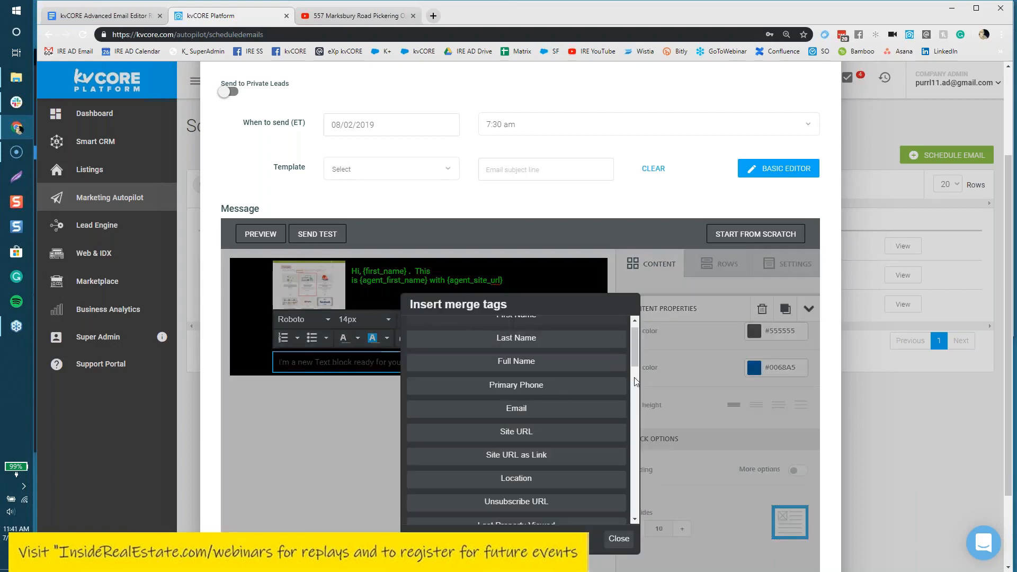
pyautogui.moveTo(633, 334)
pyautogui.mouseDown()
pyautogui.moveTo(635, 466)
pyautogui.moveTo(624, 320)
pyautogui.mouseUp()
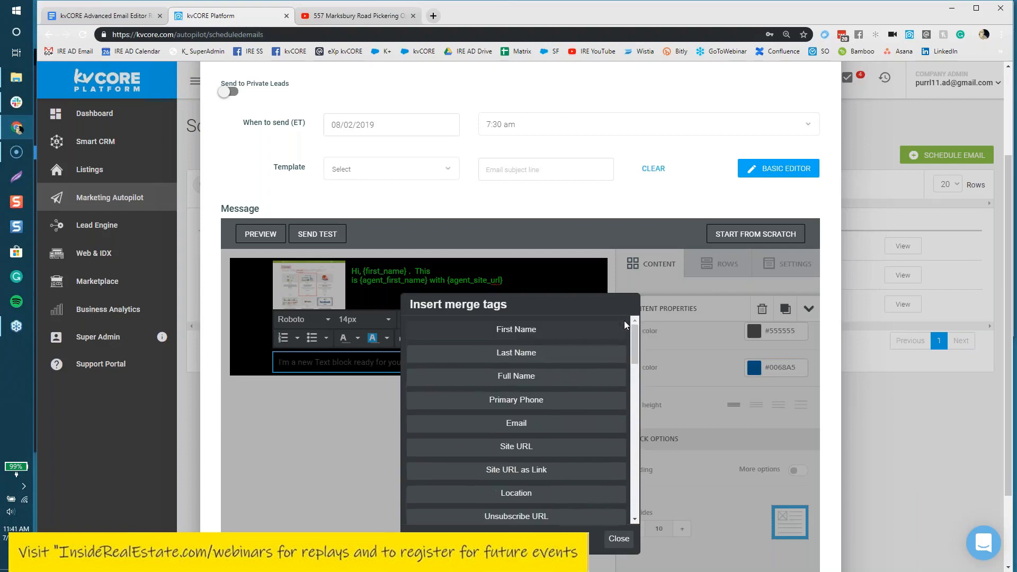
pyautogui.click(619, 539)
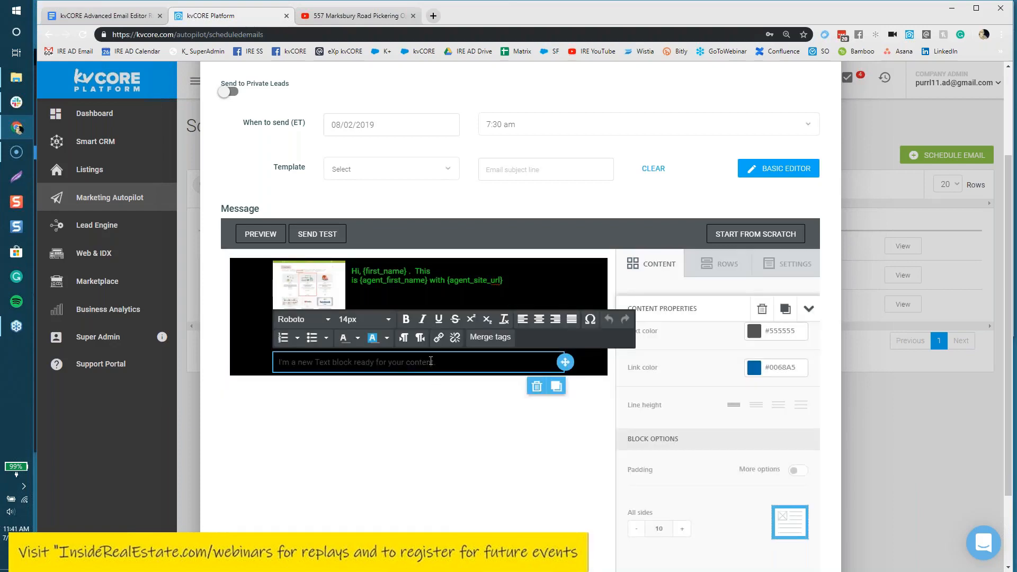
pyautogui.write('@')
pyautogui.moveTo(442, 361); pyautogui.dragTo(282, 377)
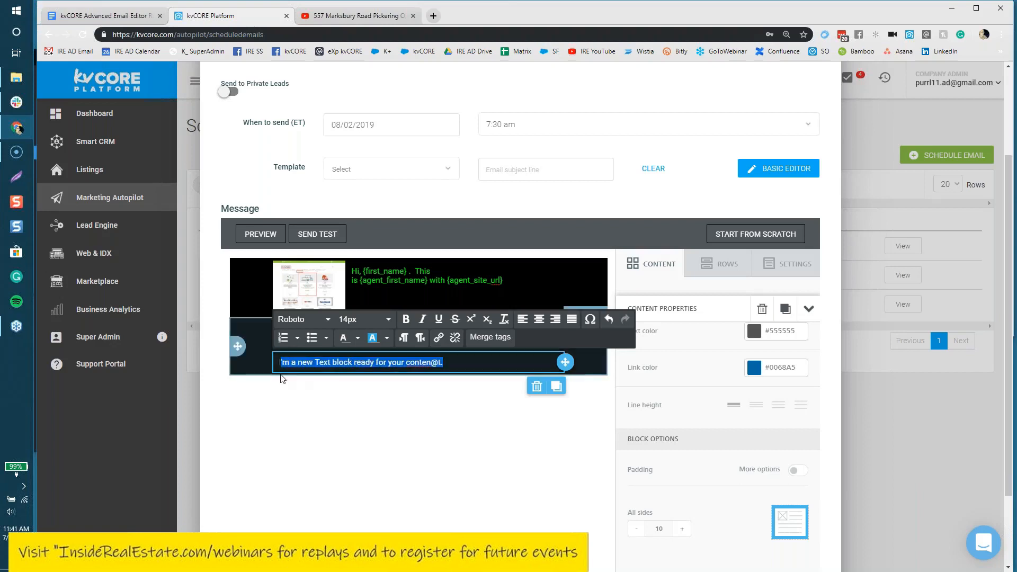
pyautogui.press('BackSpace')
pyautogui.write('@')
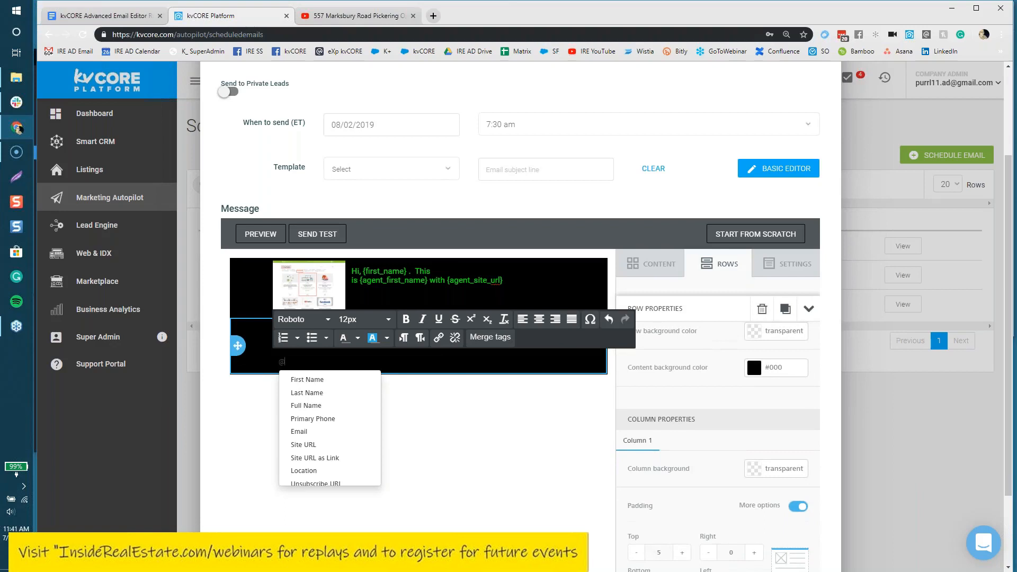
pyautogui.click(315, 380)
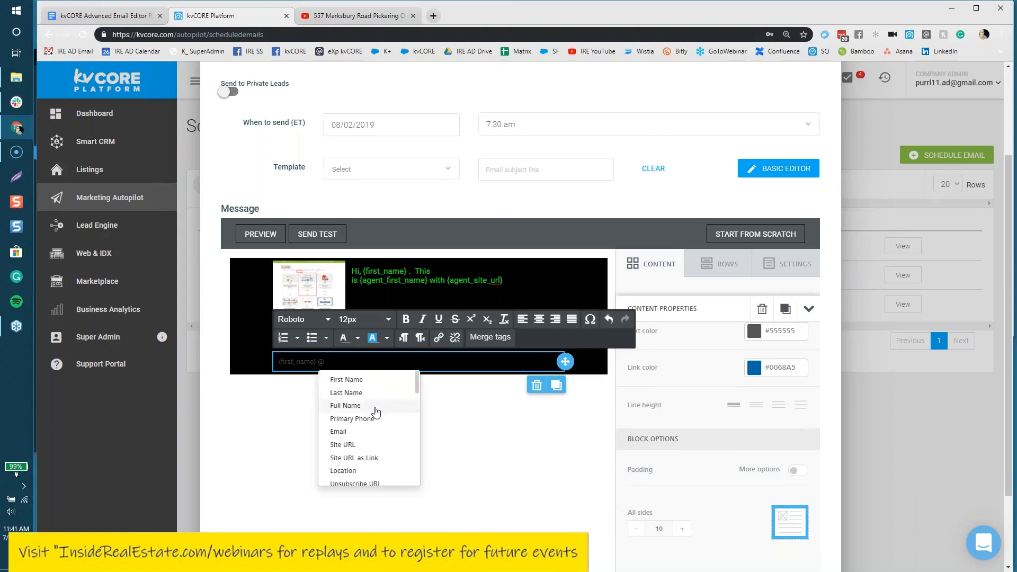
# Step: Remove the stray @, type 'shift & FD = the @' after the tag, and select it
pyautogui.scroll(-5, 376, 412)
pyautogui.scroll(-10, 377, 412)
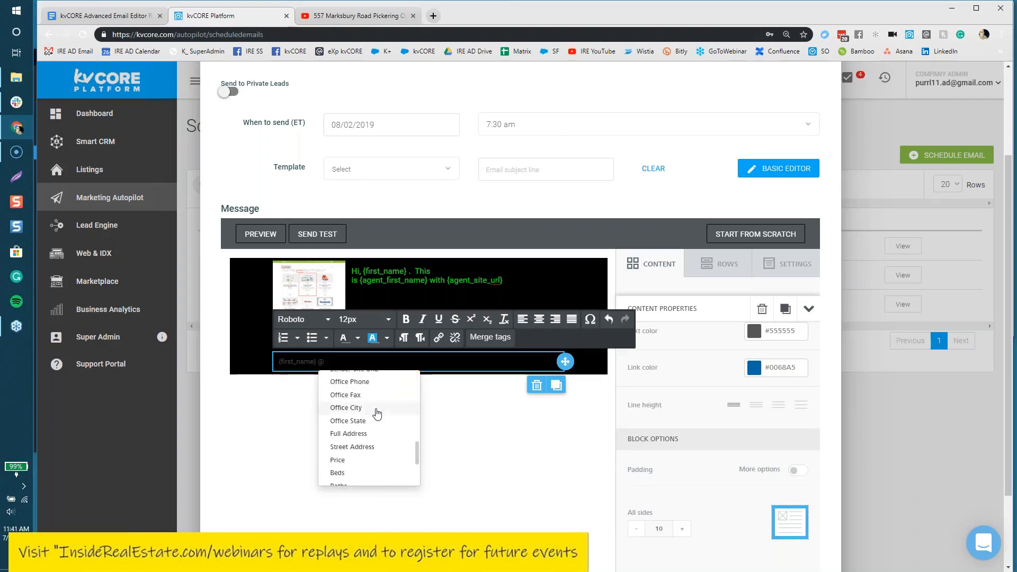
pyautogui.click(490, 422)
pyautogui.click(453, 362)
pyautogui.press('BackSpace')
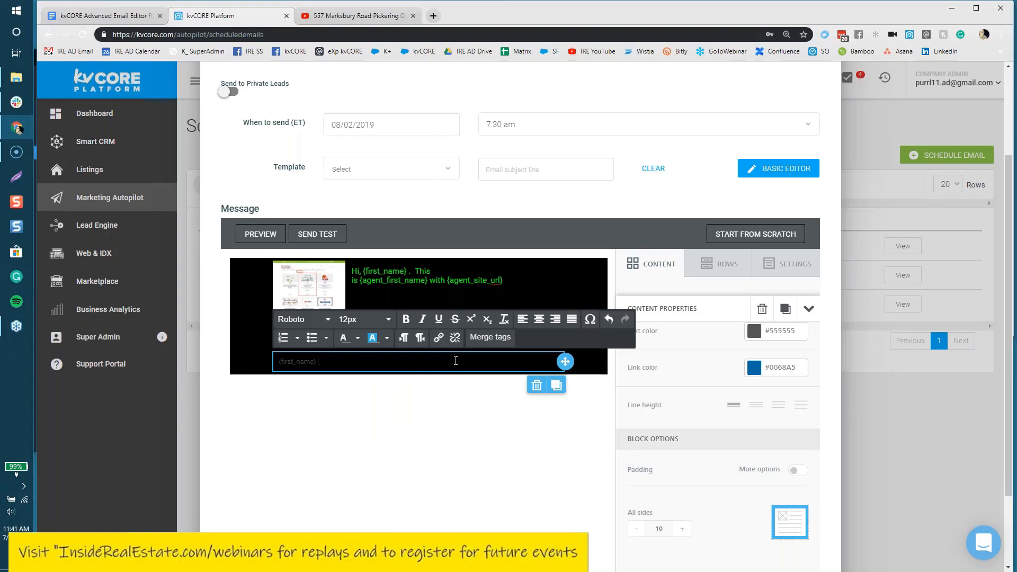
pyautogui.write('shift & FD')
pyautogui.write(' = the @')
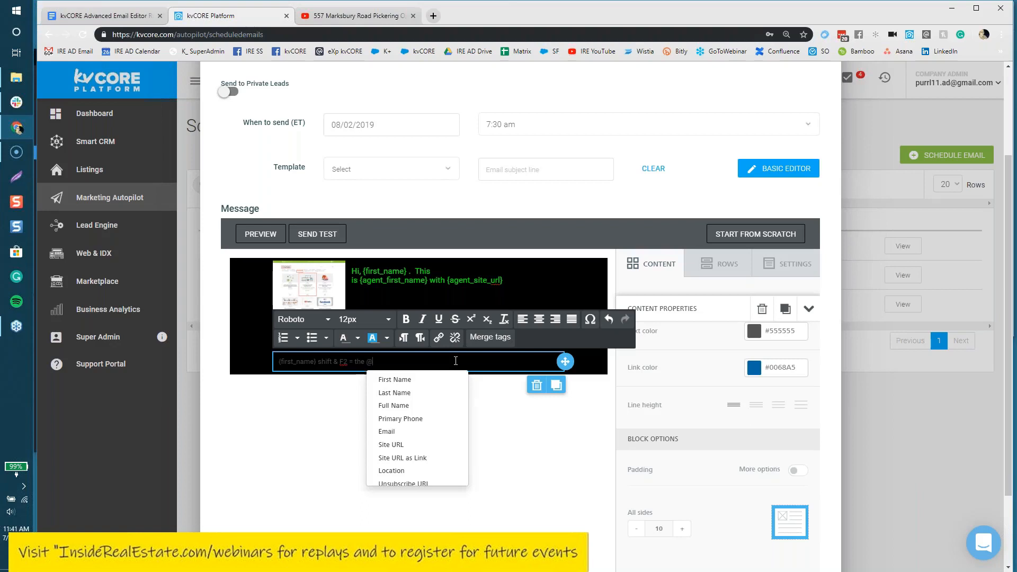
pyautogui.moveTo(381, 360); pyautogui.dragTo(318, 362)
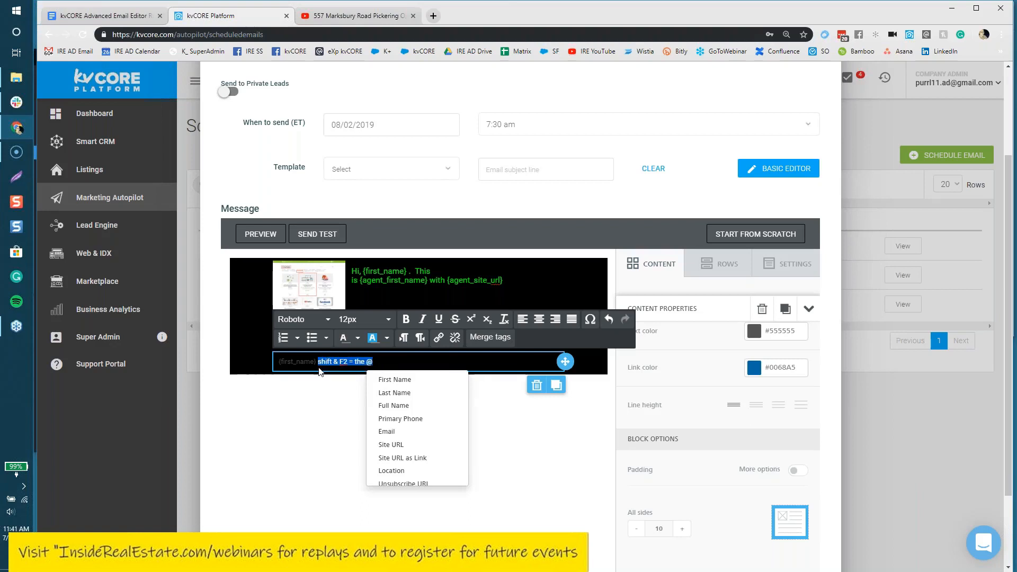
pyautogui.click(387, 320)
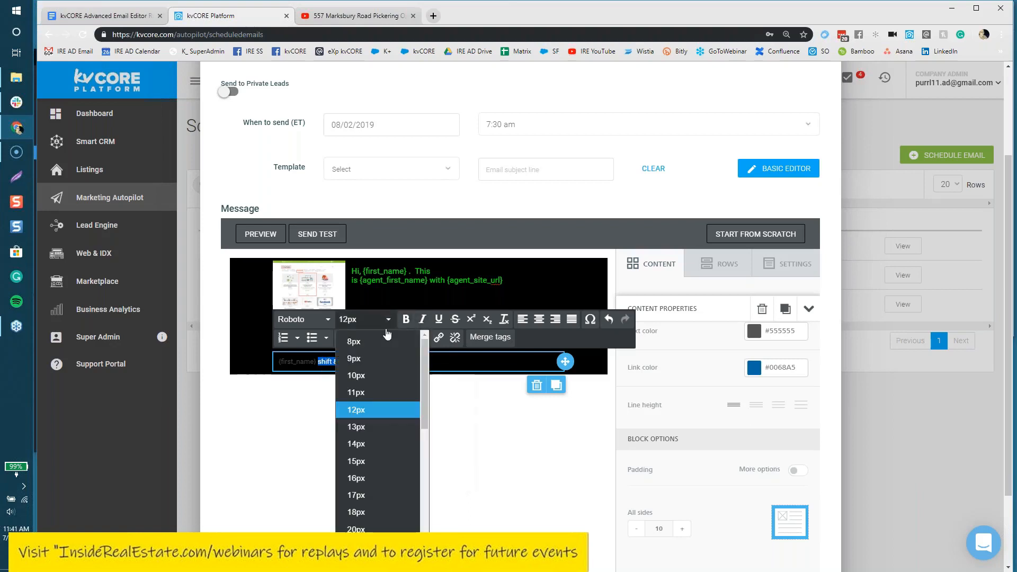
# Step: Set the selected text to 15px, leaving its colour unchanged, and finish editing the line
pyautogui.click(377, 464)
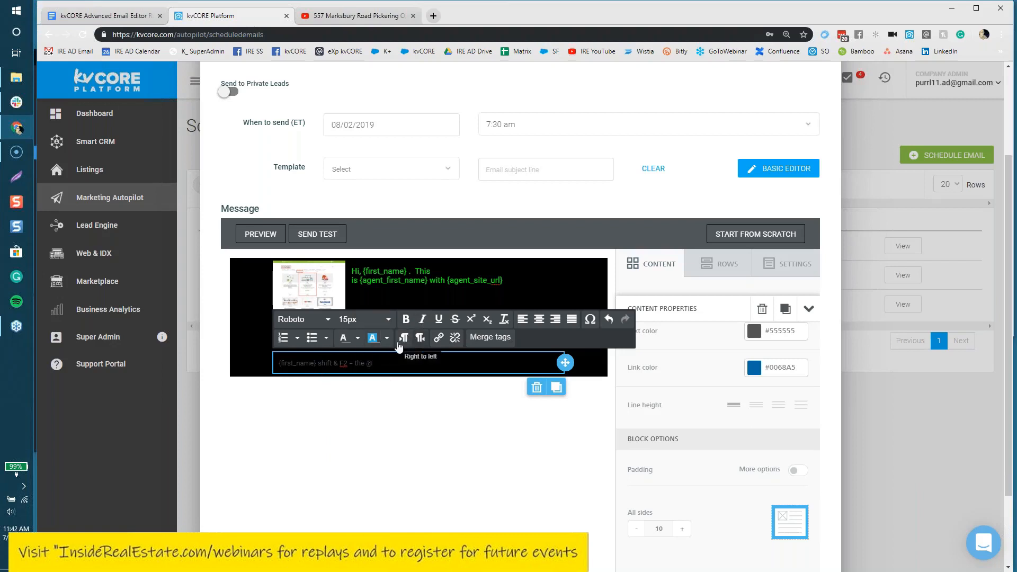
pyautogui.click(358, 338)
pyautogui.click(411, 409)
pyautogui.click(374, 363)
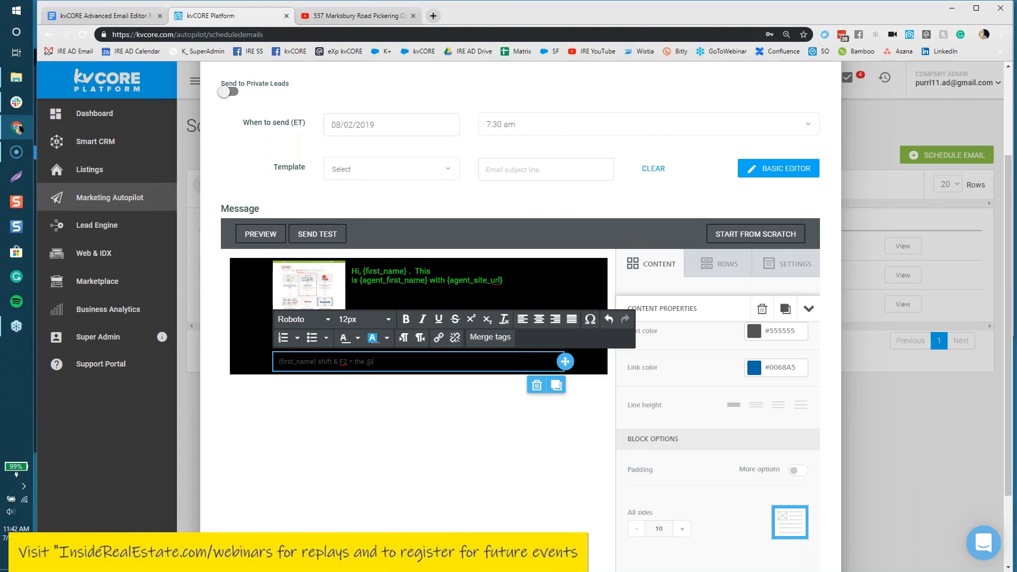
pyautogui.click(488, 461)
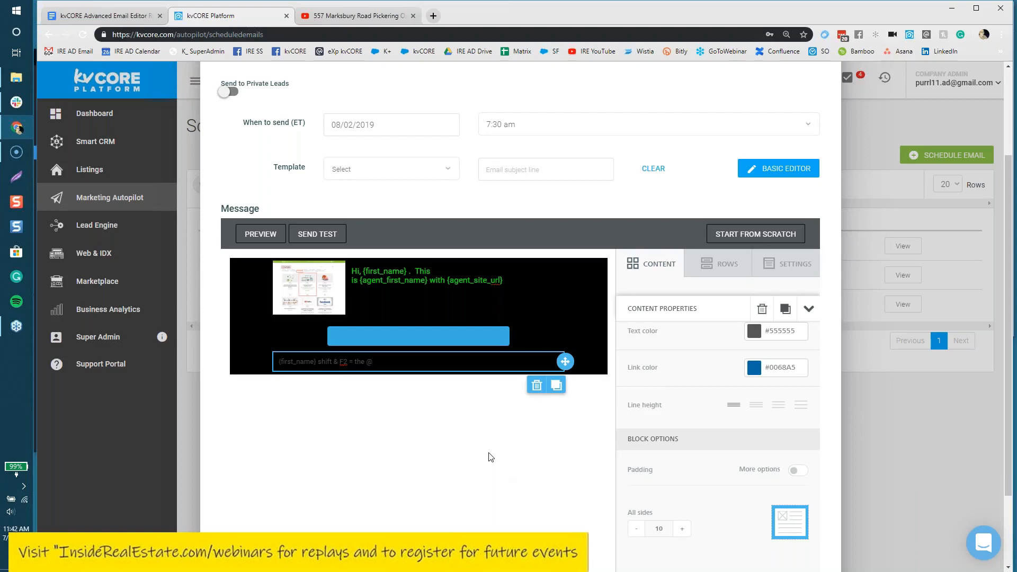
# Step: Add a Video block from the Content blocks below the text line
pyautogui.click(636, 273)
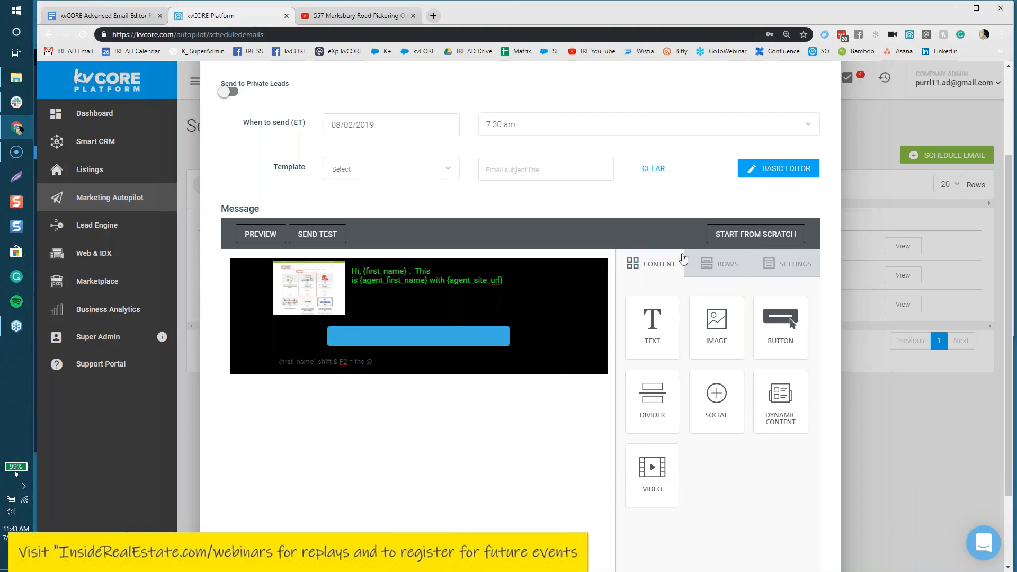
pyautogui.moveTo(655, 484); pyautogui.dragTo(422, 488)
pyautogui.moveTo(633, 482); pyautogui.dragTo(444, 392)
pyautogui.moveTo(652, 469)
pyautogui.mouseDown()
pyautogui.moveTo(604, 422)
pyautogui.moveTo(561, 329)
pyautogui.moveTo(604, 458)
pyautogui.moveTo(643, 457)
pyautogui.mouseUp()
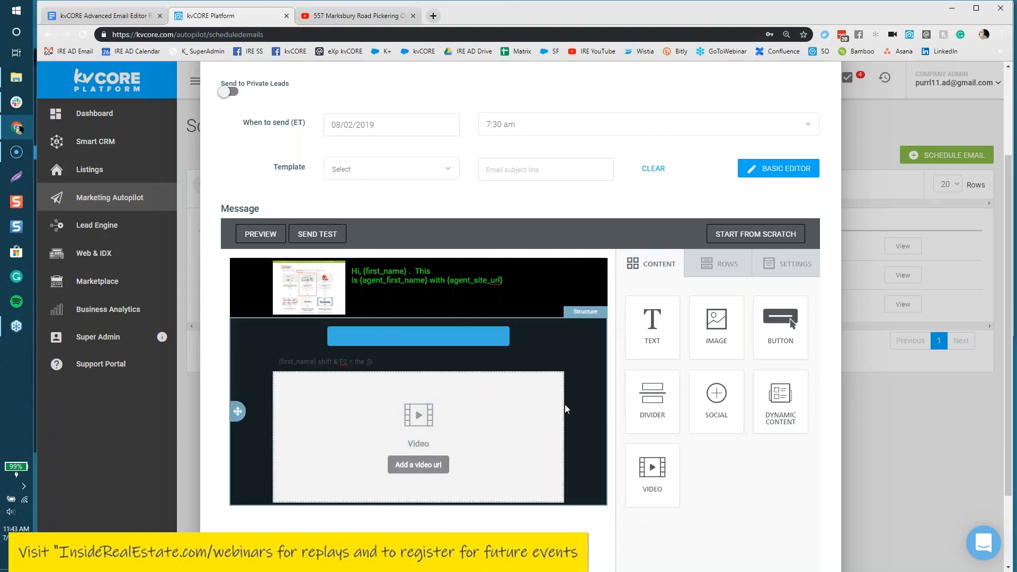
# Step: Replace the misplaced video block with a single-column row below the greeting image, holding a video block
pyautogui.click(560, 438)
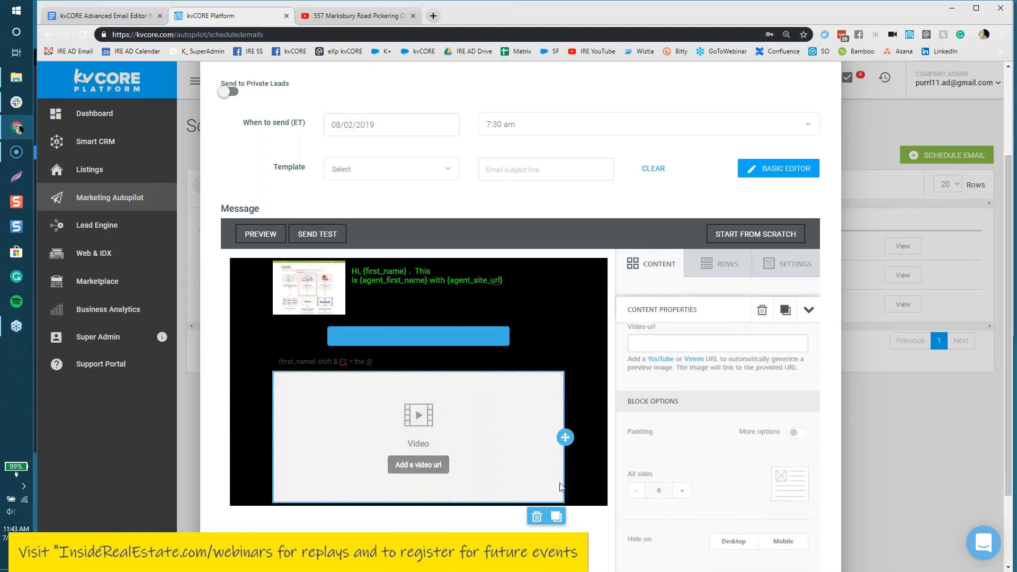
pyautogui.click(536, 518)
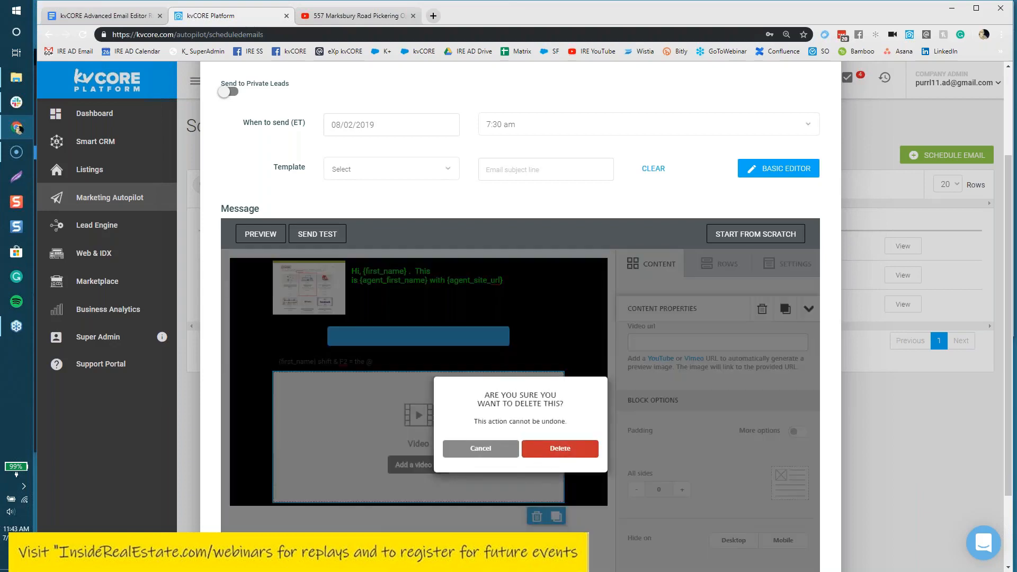
pyautogui.click(554, 449)
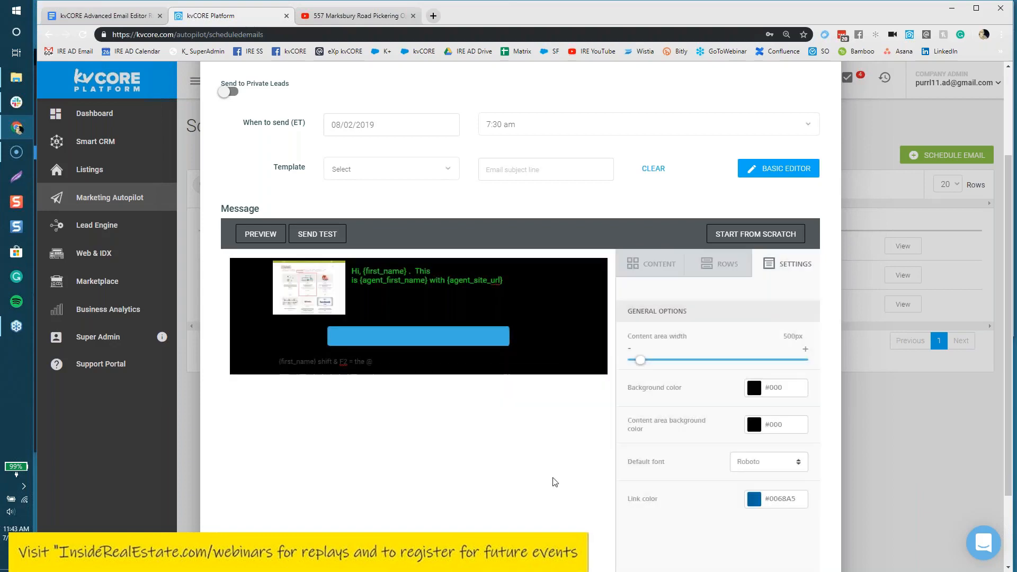
pyautogui.click(720, 264)
pyautogui.moveTo(736, 321); pyautogui.dragTo(320, 399)
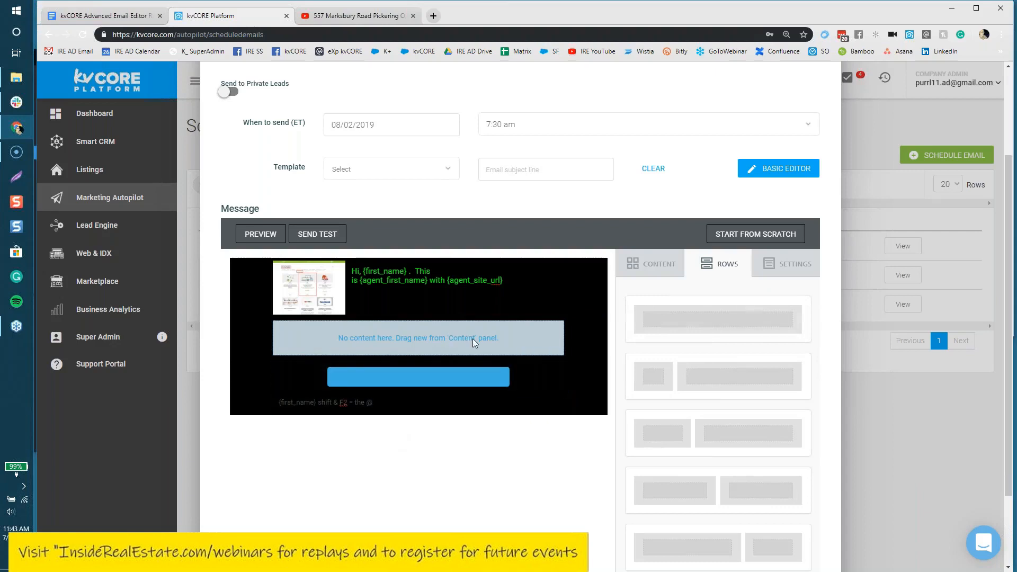
pyautogui.moveTo(689, 319); pyautogui.dragTo(553, 332)
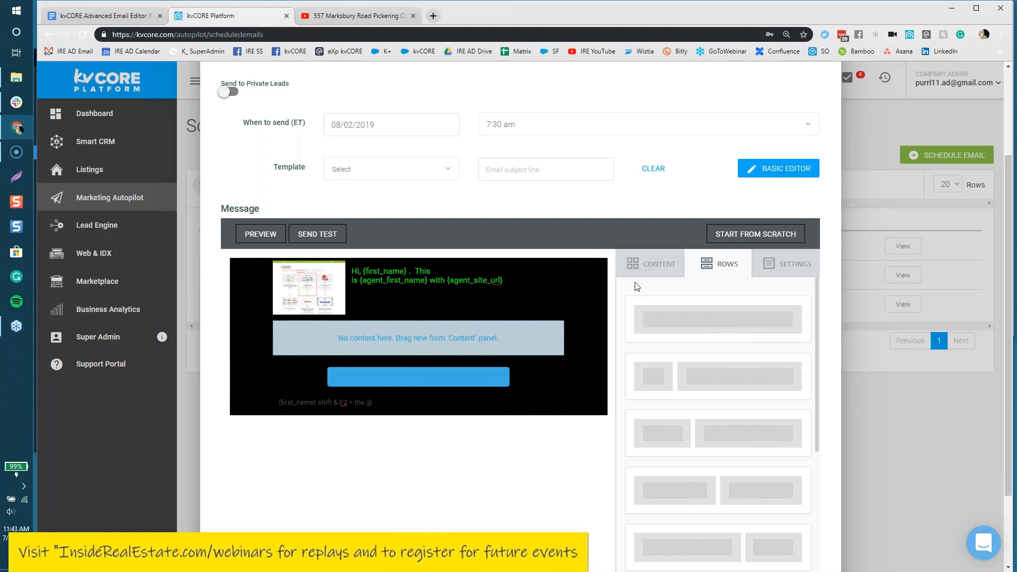
pyautogui.click(649, 265)
pyautogui.moveTo(652, 474); pyautogui.dragTo(414, 336)
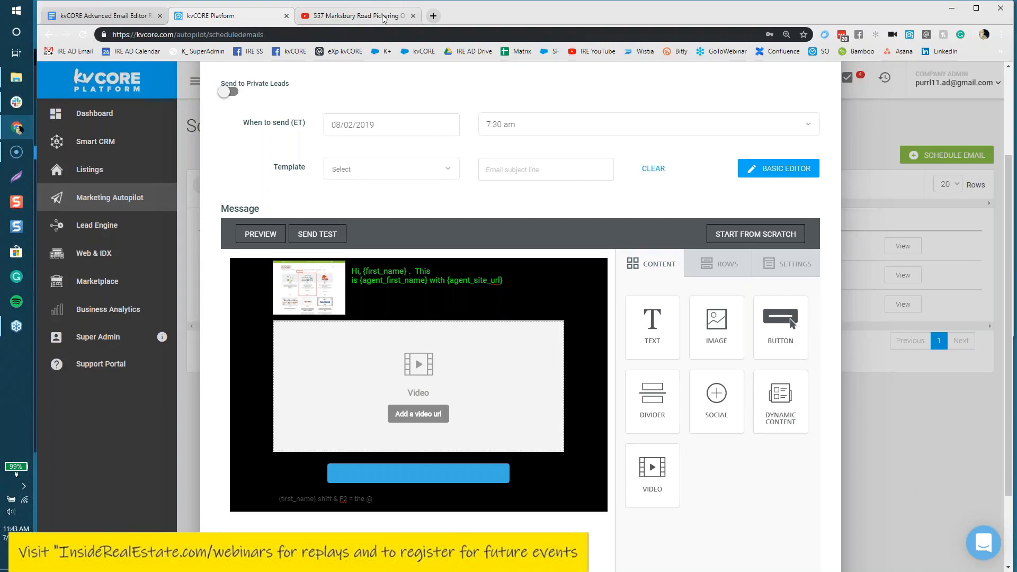
# Step: Copy the YouTube tour video's short share link and return to the email editor
pyautogui.click(384, 16)
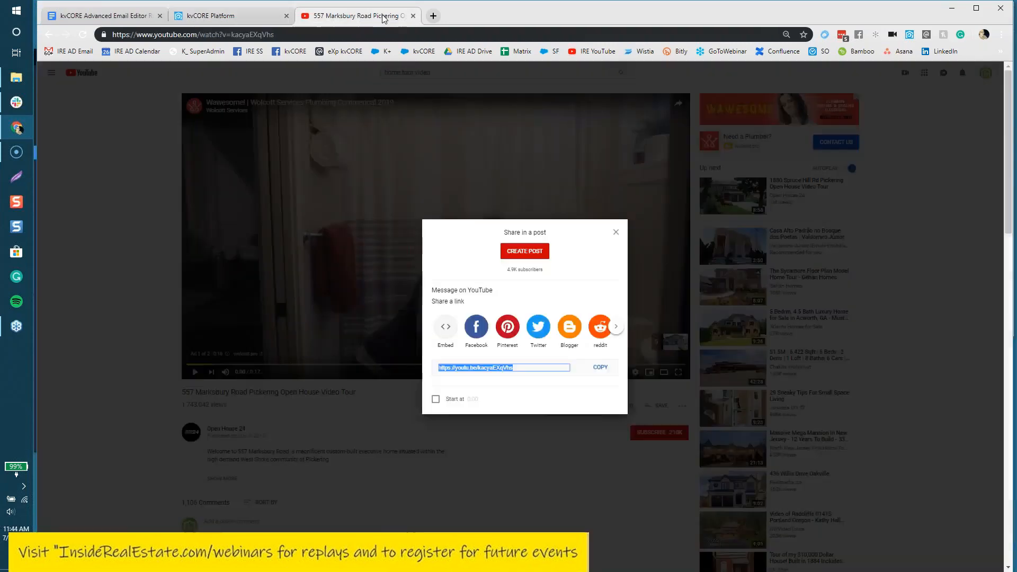
pyautogui.click(484, 148)
pyautogui.click(635, 409)
pyautogui.click(601, 370)
pyautogui.press('cmd+c')
pyautogui.click(237, 18)
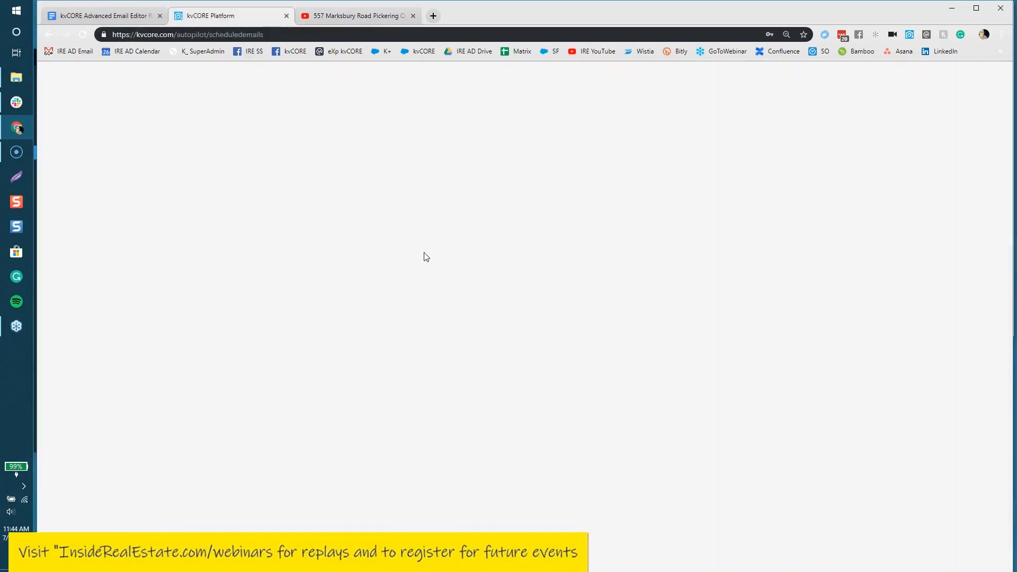
# Step: Paste the copied youtu.be link as the video block's URL so the house thumbnail loads
pyautogui.click(417, 414)
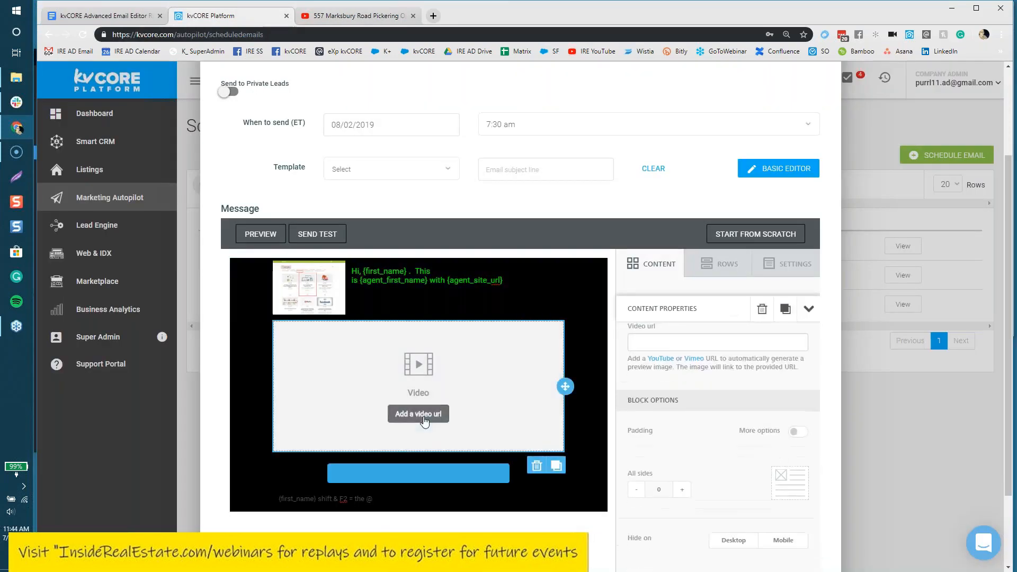
pyautogui.click(704, 422)
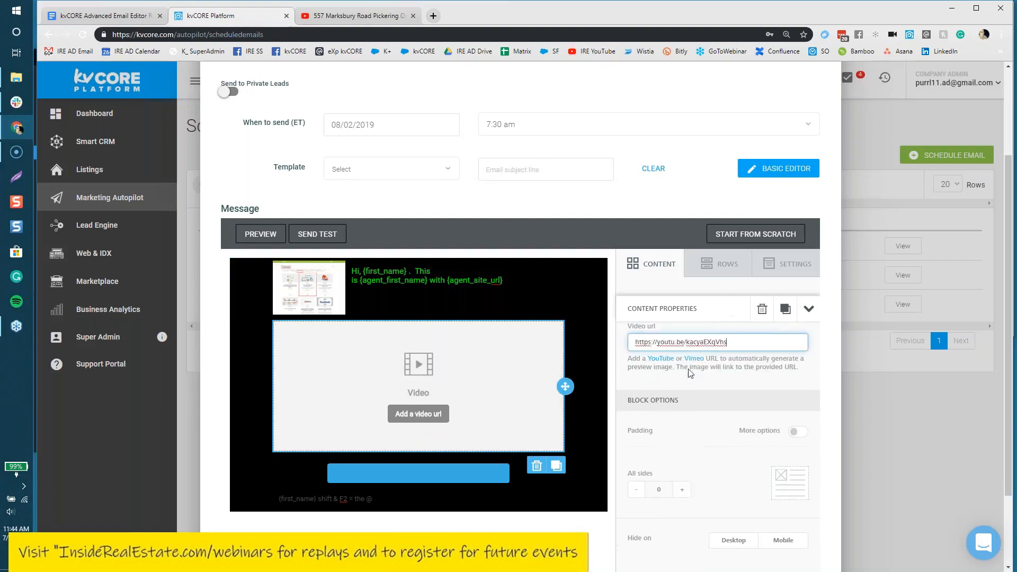
pyautogui.click(816, 374)
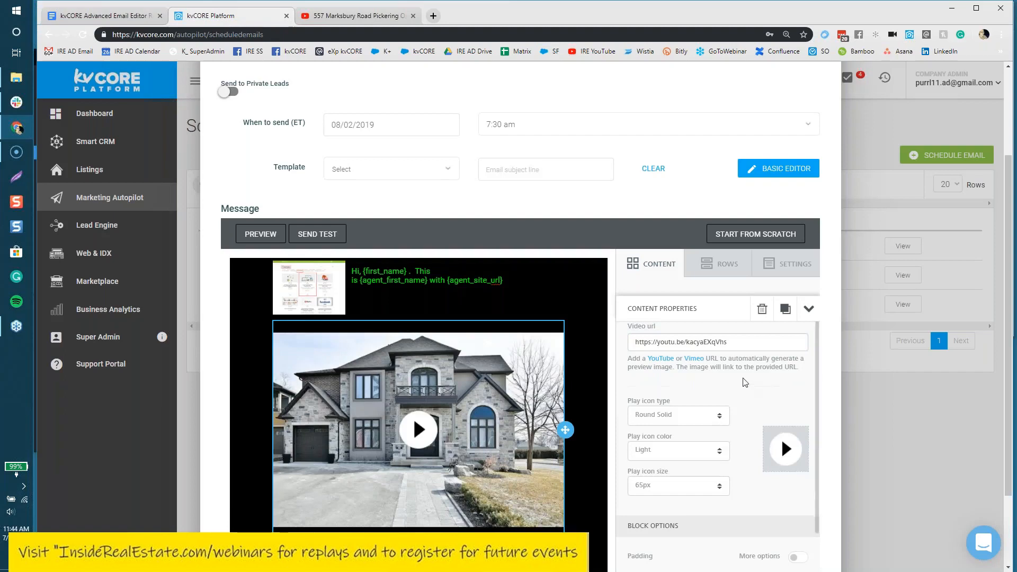
pyautogui.scroll(-2, 746, 382)
# Step: Give the video block separate padding with Right and Left set to 20 px
pyautogui.click(798, 473)
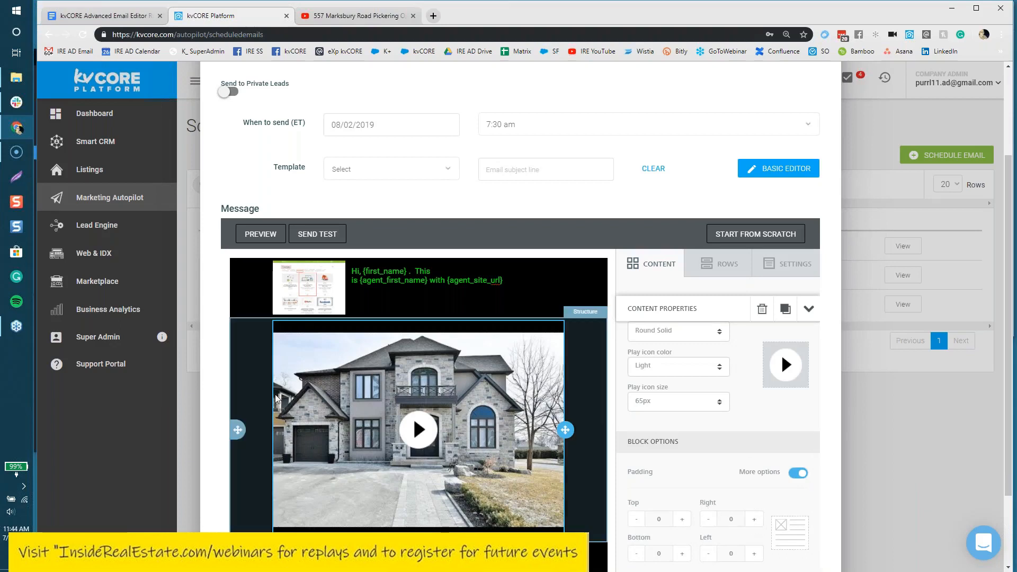
pyautogui.click(758, 522)
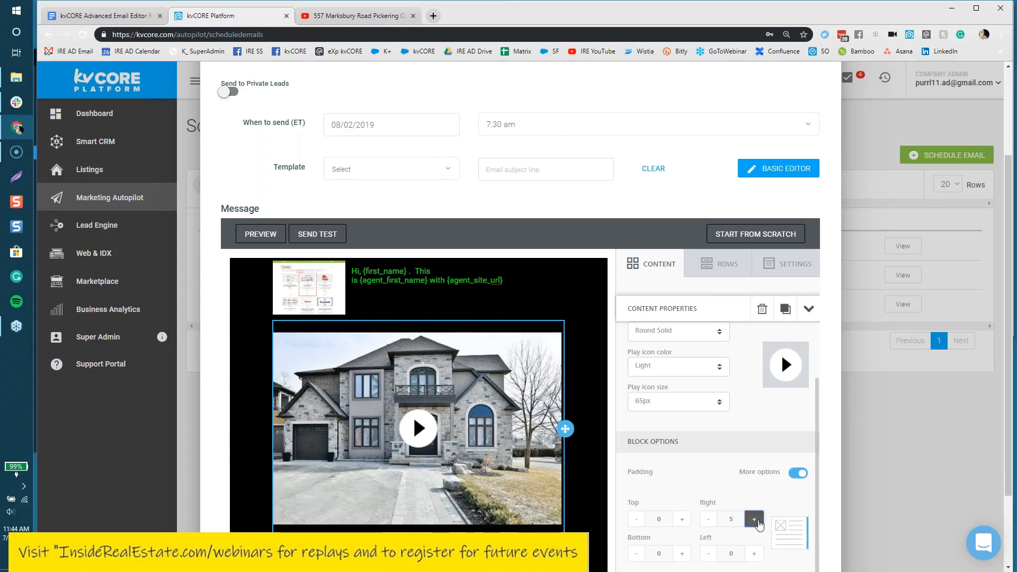
pyautogui.click(757, 522)
pyautogui.click(758, 522)
pyautogui.click(758, 521)
pyautogui.click(757, 556)
pyautogui.click(758, 557)
pyautogui.click(754, 553)
pyautogui.click(754, 554)
pyautogui.scroll(-1, 768, 527)
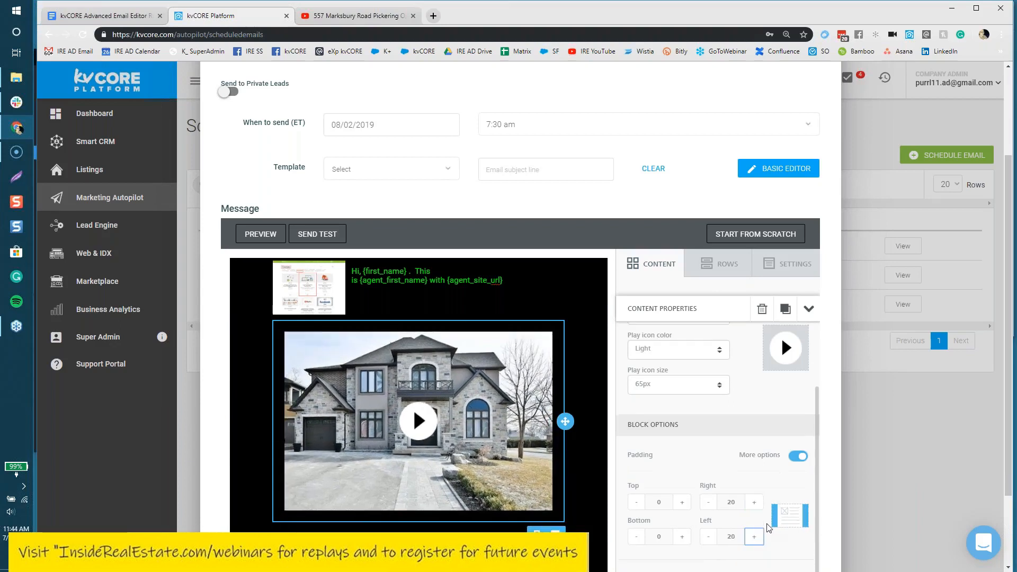
pyautogui.scroll(-1, 769, 528)
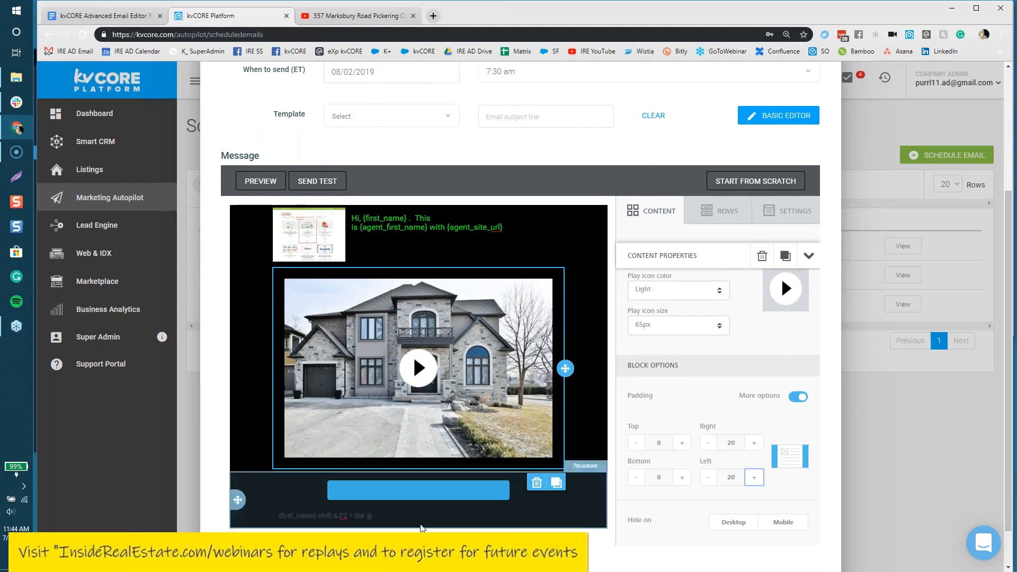
pyautogui.click(416, 488)
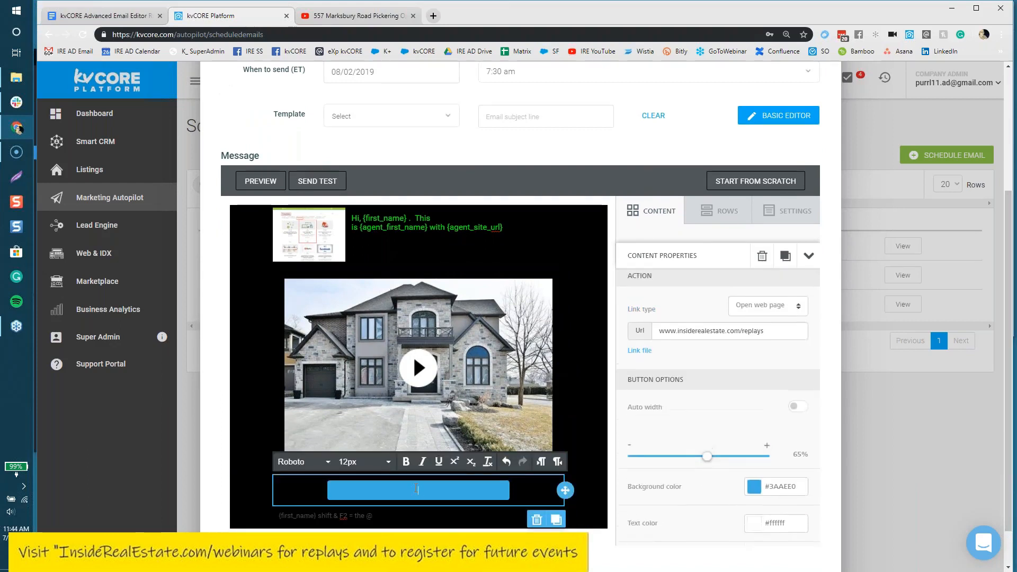
# Step: Retype the button label 'Click here for juicy details! - Love' with the sender's name, adding a comma after 'Love'
pyautogui.write('Click her')
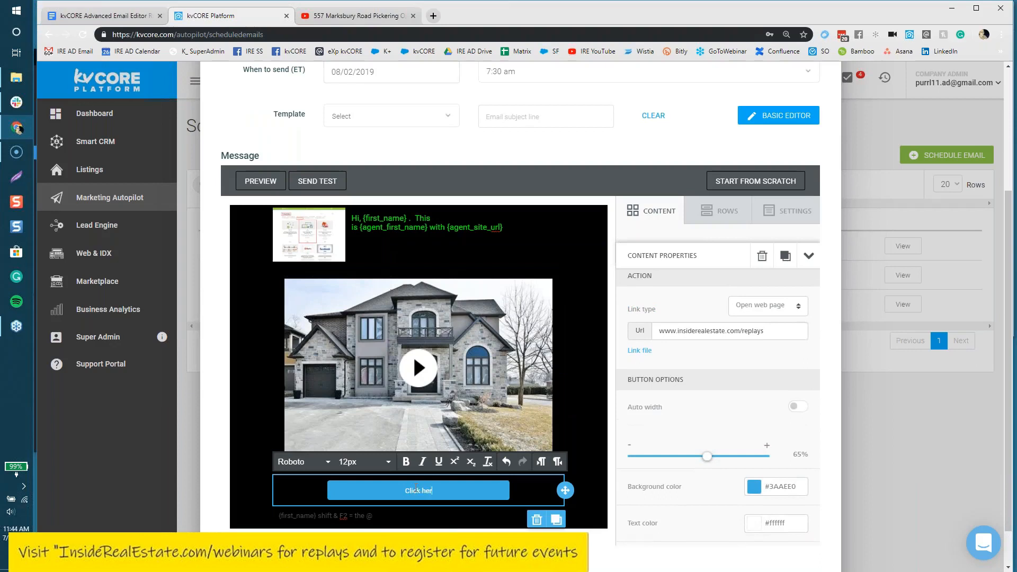
pyautogui.write('e for juicy details! - Love Hartman')
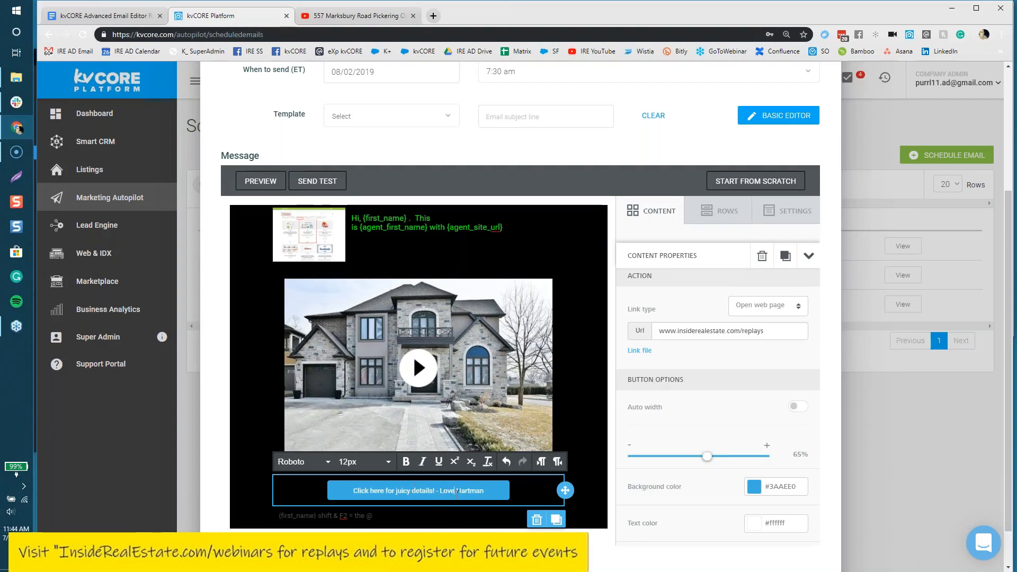
pyautogui.write(',')
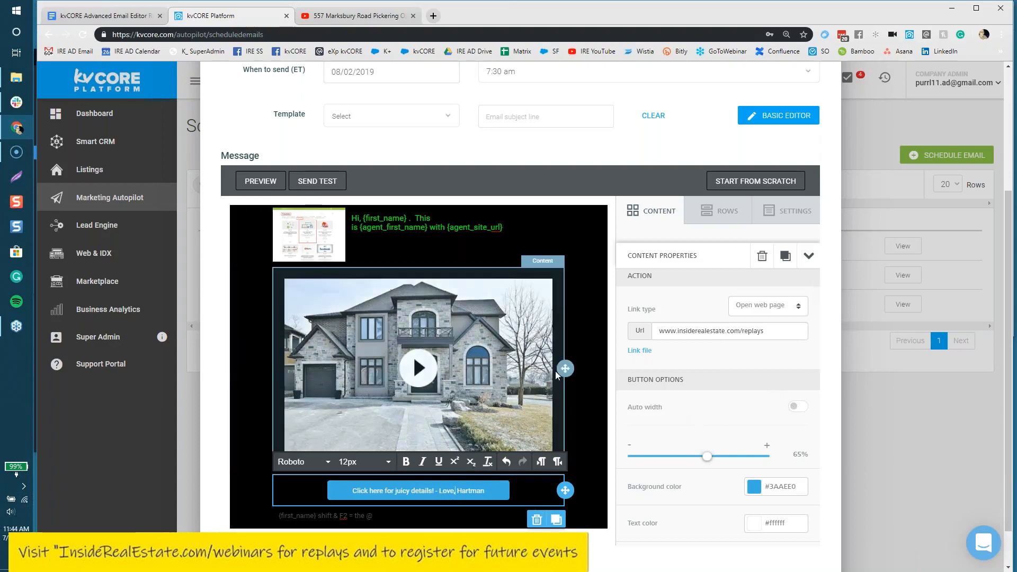
# Step: Make the house video's play icon a dark Square Solid icon
pyautogui.click(623, 535)
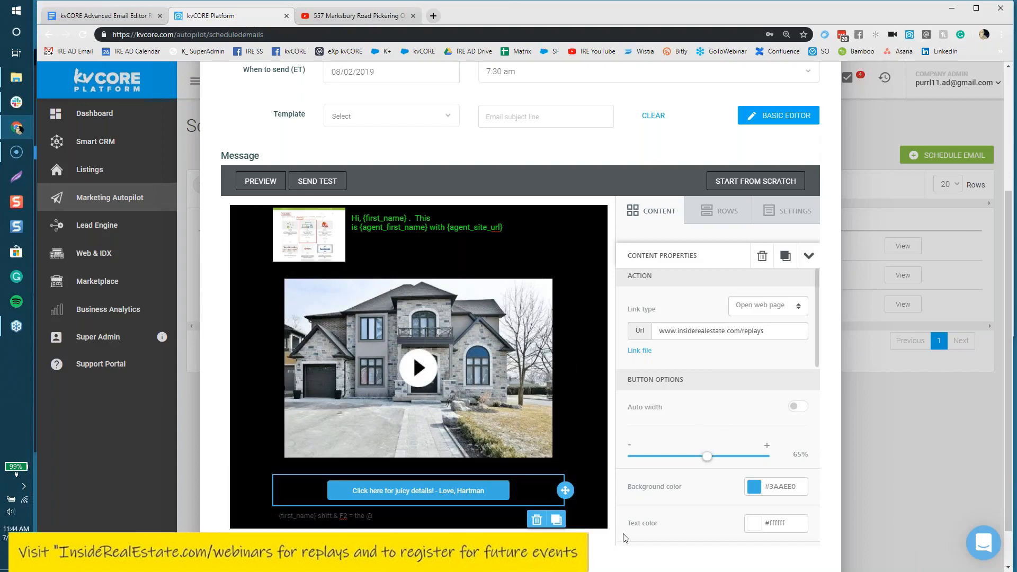
pyautogui.click(419, 366)
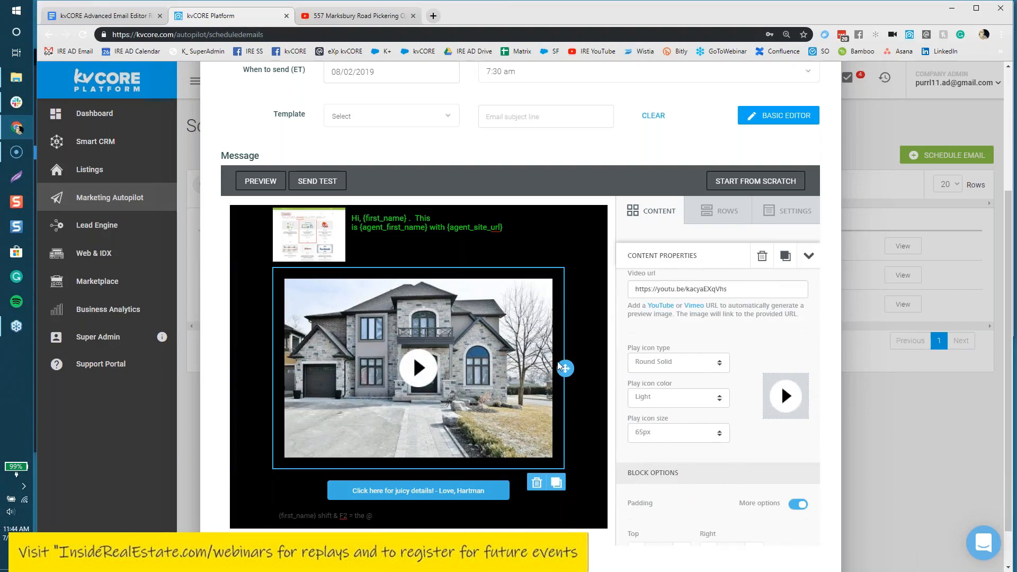
pyautogui.click(683, 363)
pyautogui.click(669, 462)
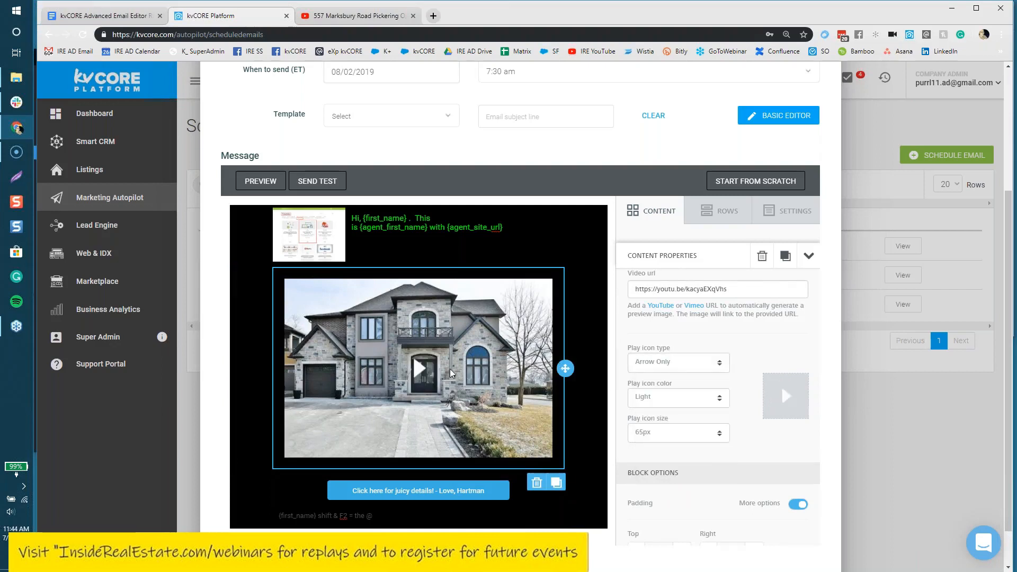
pyautogui.click(663, 403)
pyautogui.click(671, 433)
pyautogui.click(665, 366)
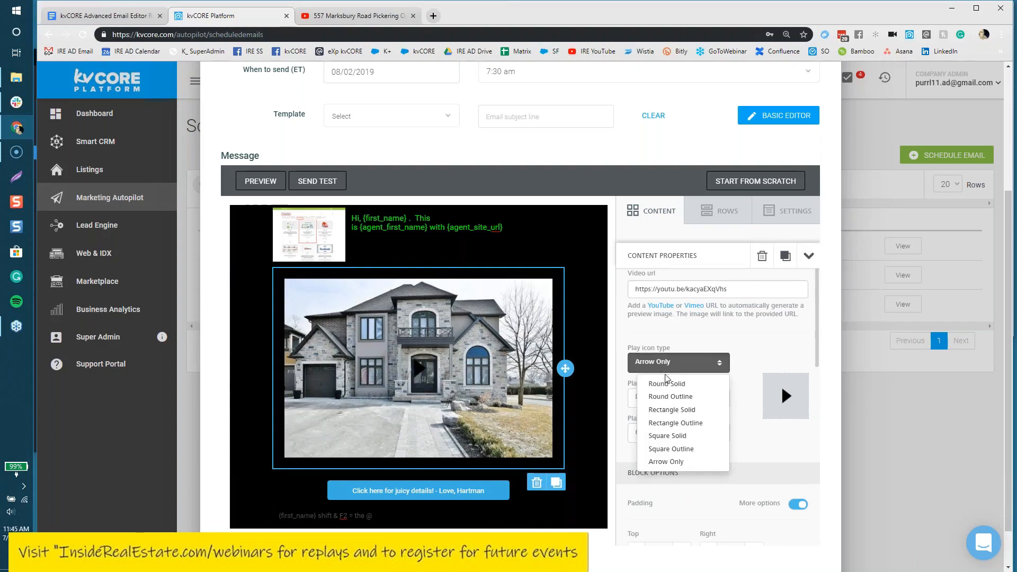
pyautogui.click(674, 411)
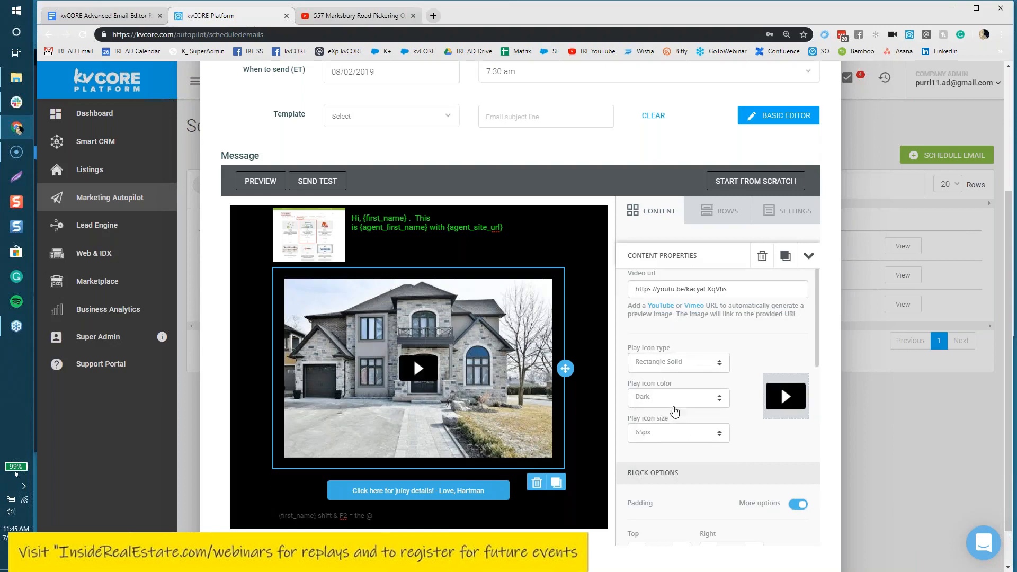
pyautogui.click(674, 363)
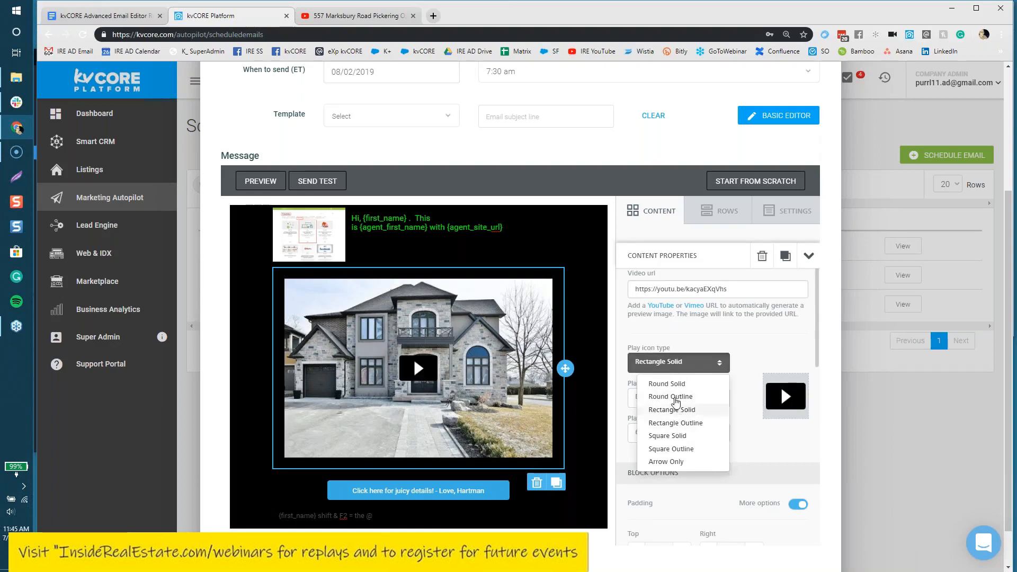
pyautogui.click(671, 437)
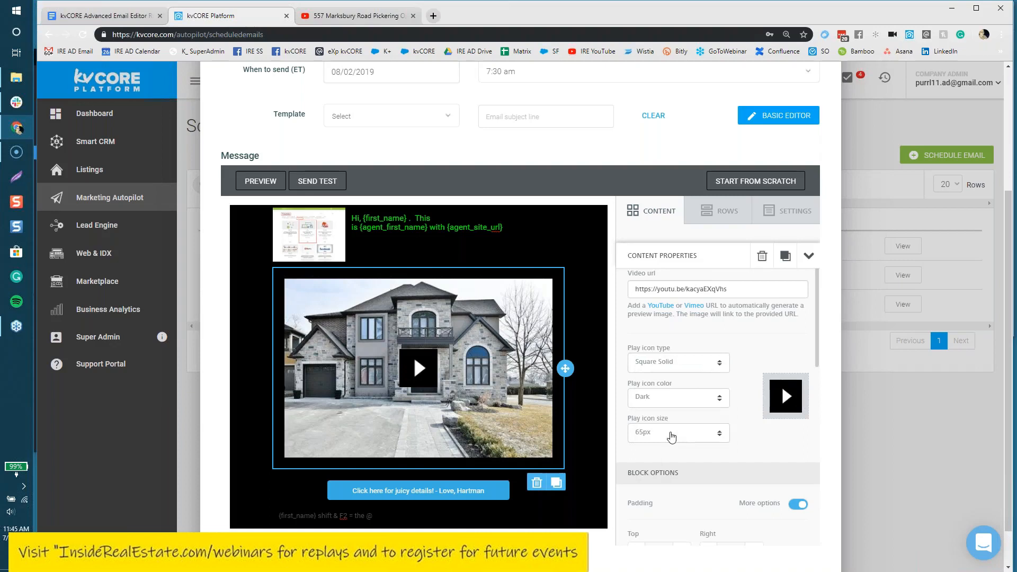
# Step: Set the play icon size to 80px
pyautogui.click(668, 433)
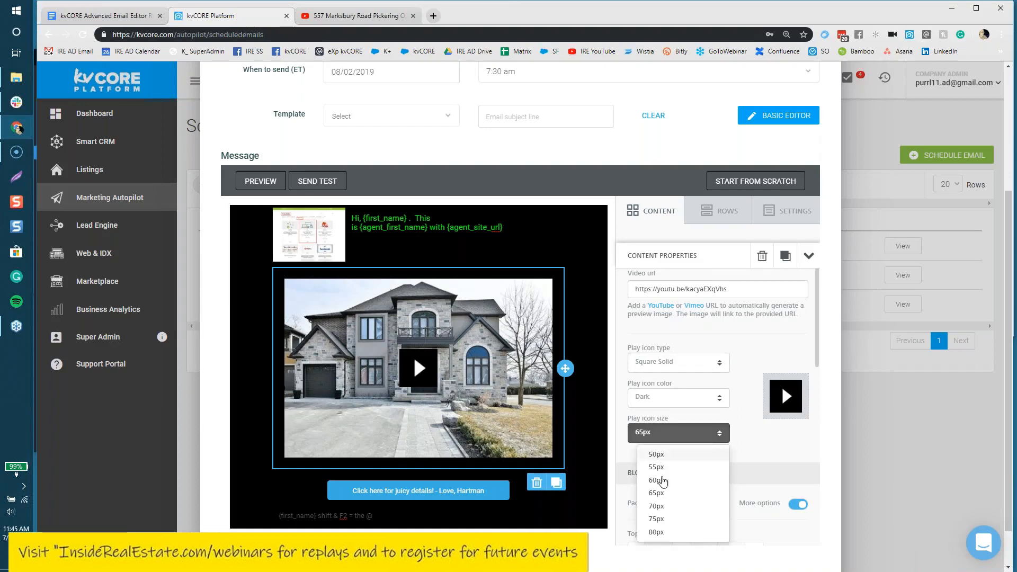
pyautogui.click(657, 532)
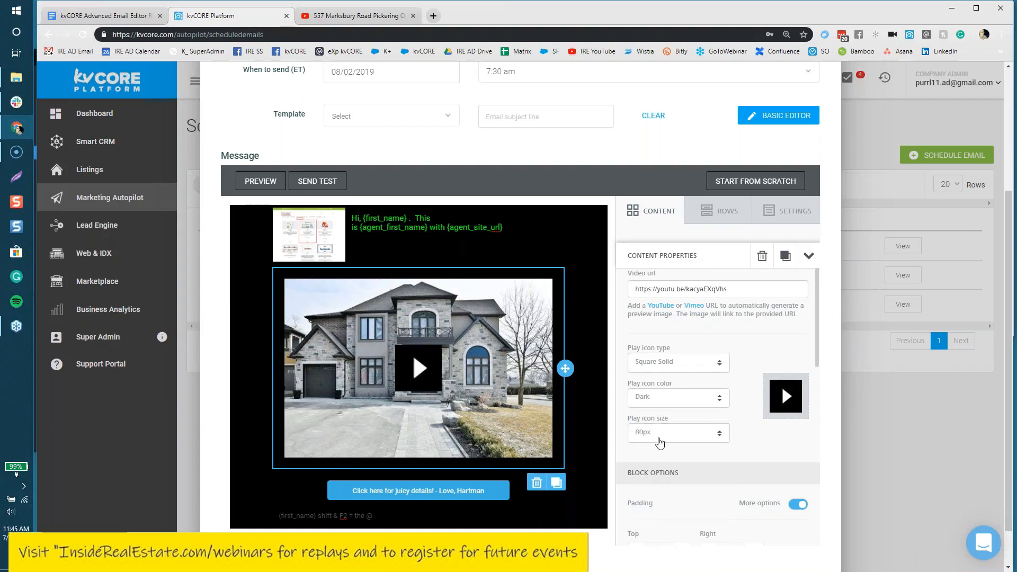
pyautogui.click(658, 440)
pyautogui.click(664, 454)
pyautogui.click(666, 435)
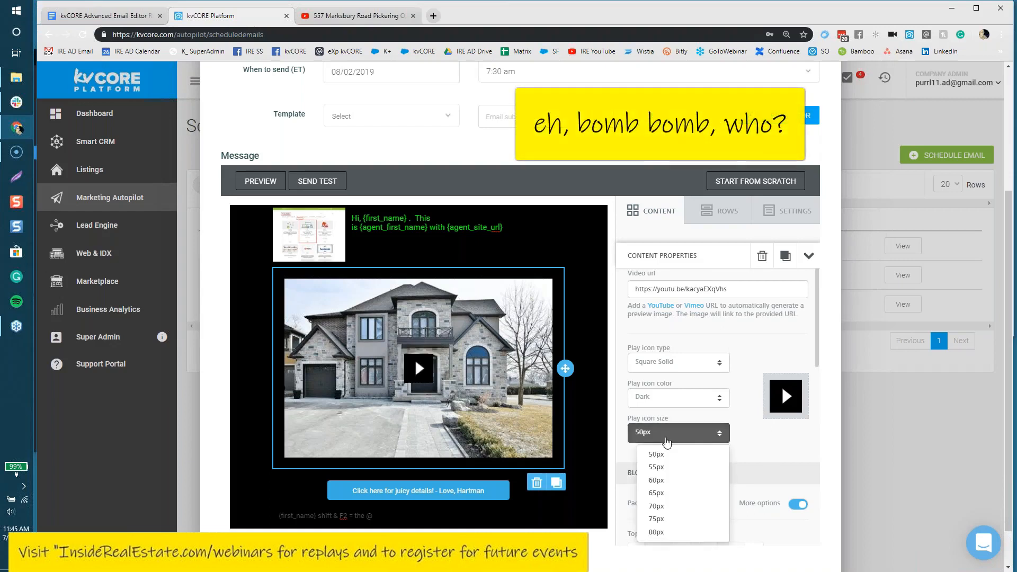
pyautogui.click(677, 530)
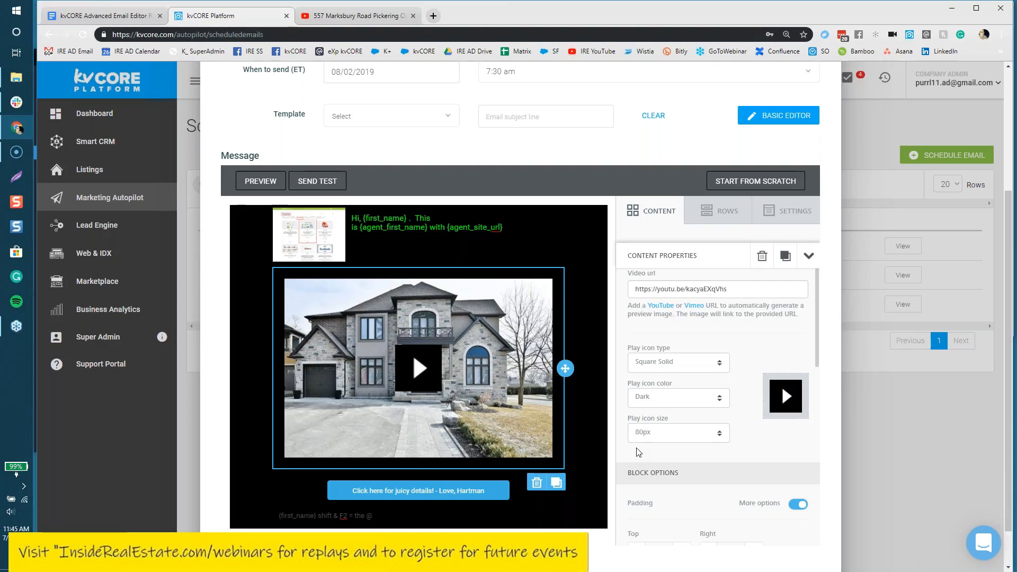
pyautogui.click(433, 16)
pyautogui.write('www.insiderealestate.com')
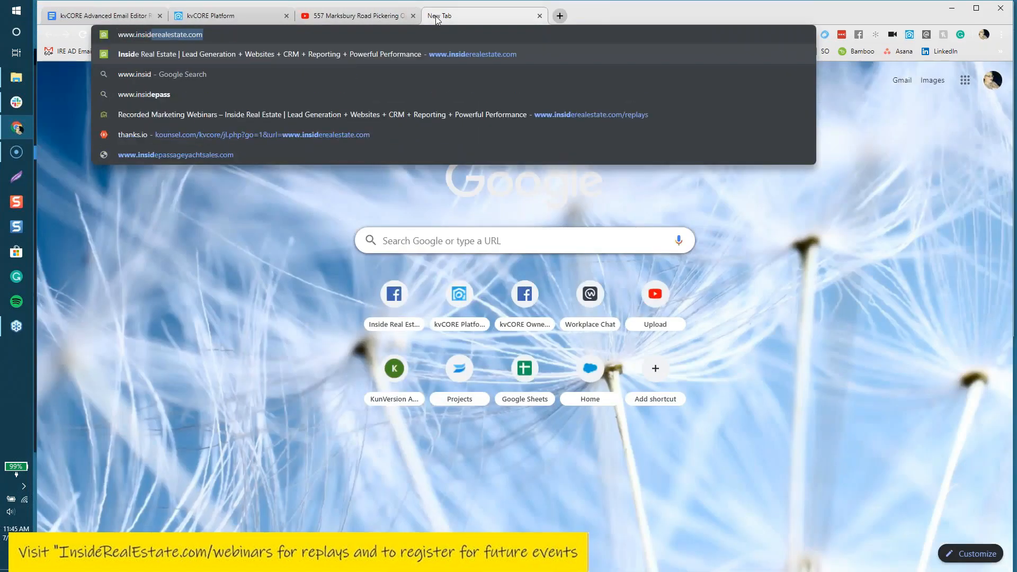
pyautogui.press('Right')
pyautogui.write('/r')
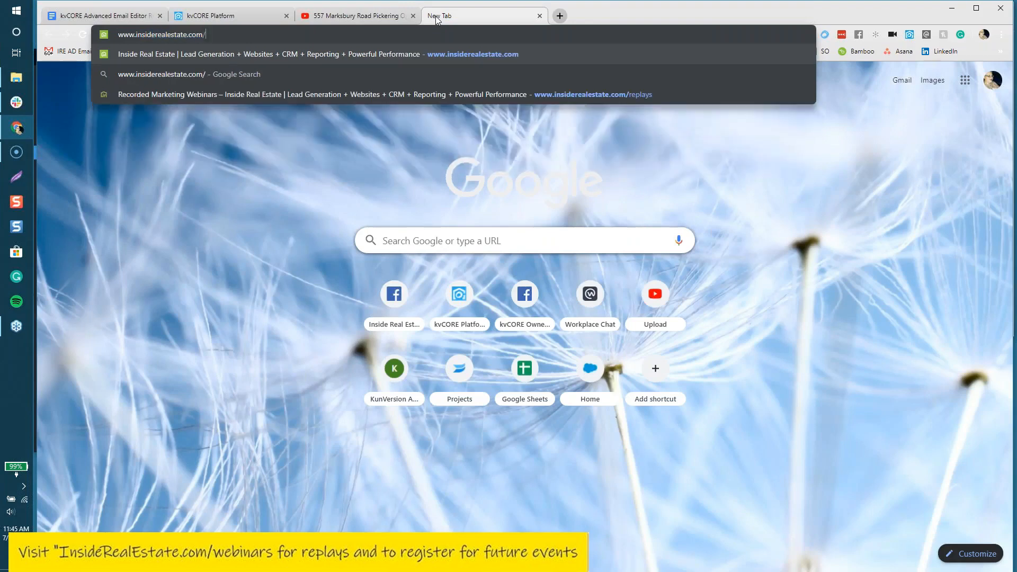
pyautogui.write('eplays')
pyautogui.press('Return')
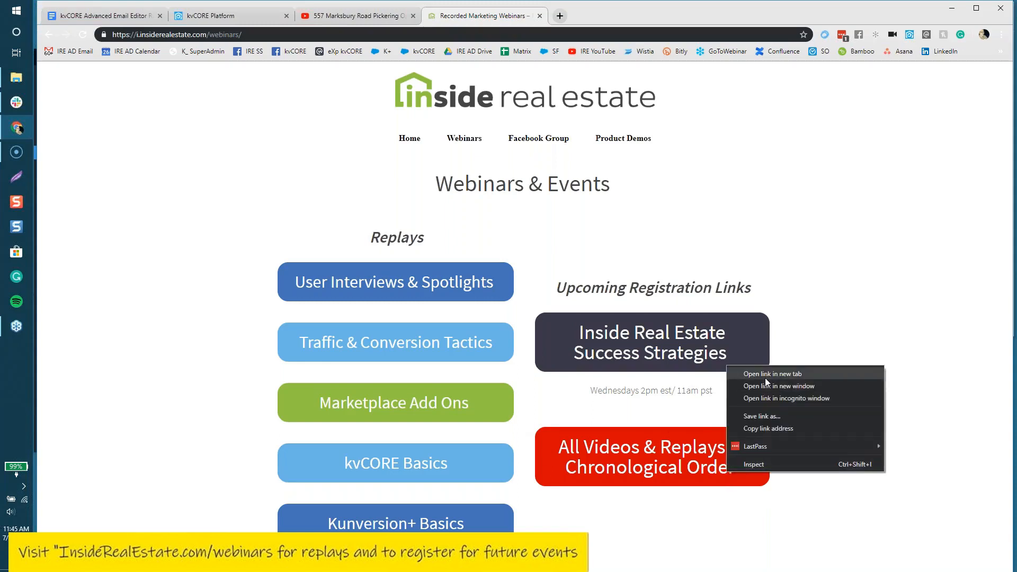
# Step: Open the replays link's YouTube channel in a new tab and browse its Playlists, including kvCORE Tips & Tricks
pyautogui.click(765, 377)
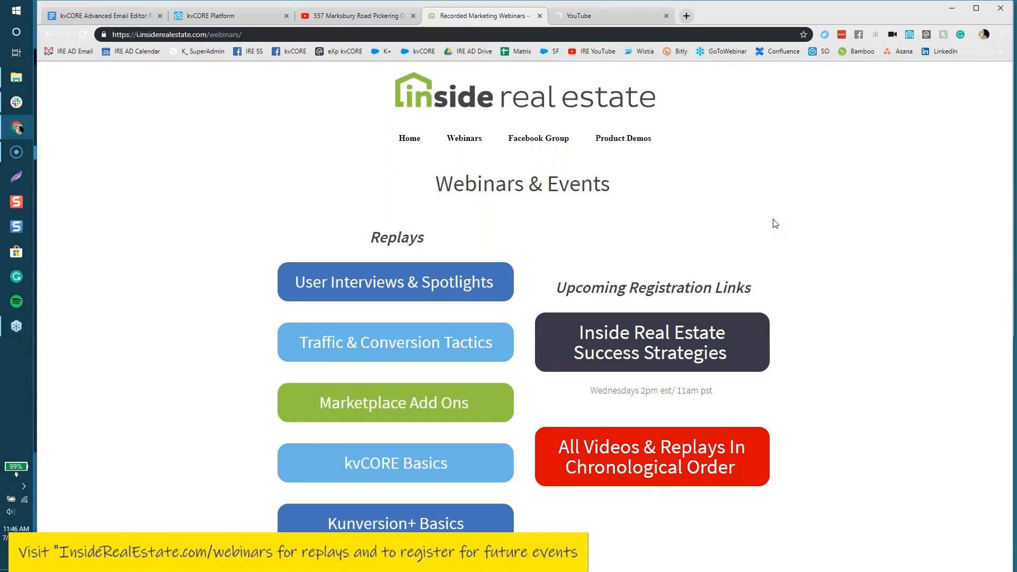
pyautogui.click(605, 17)
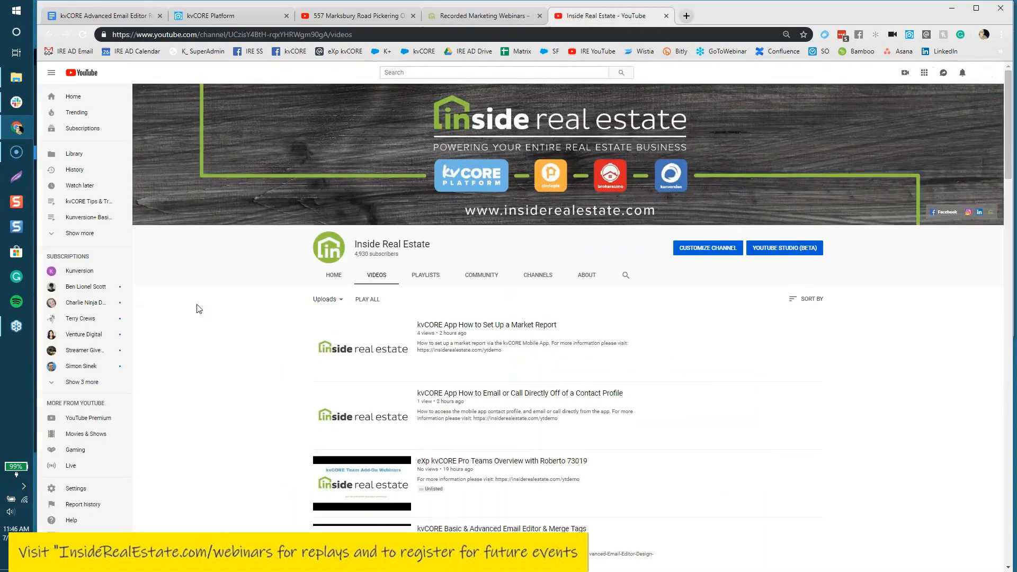
pyautogui.scroll(-1, 199, 308)
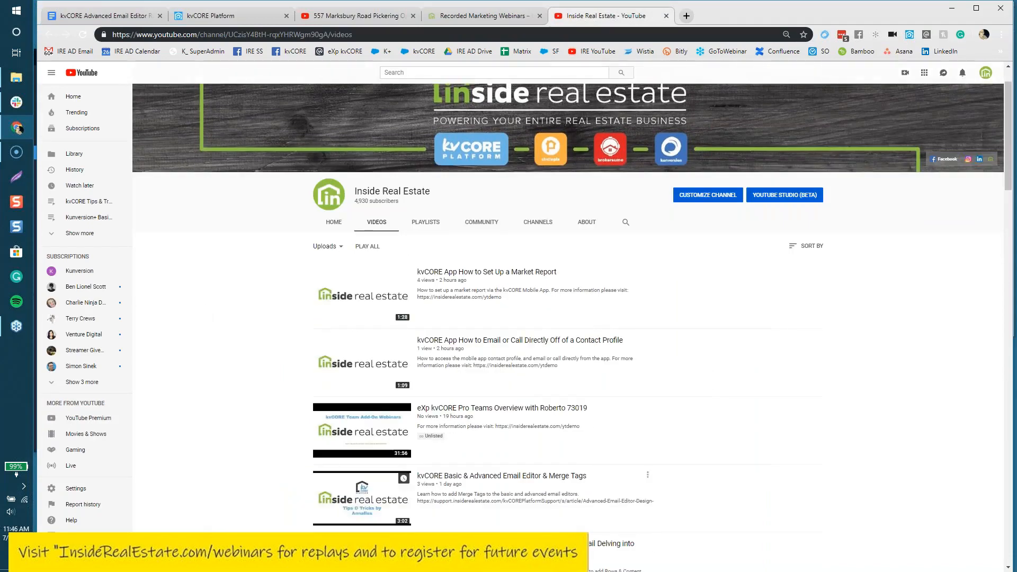
pyautogui.click(436, 222)
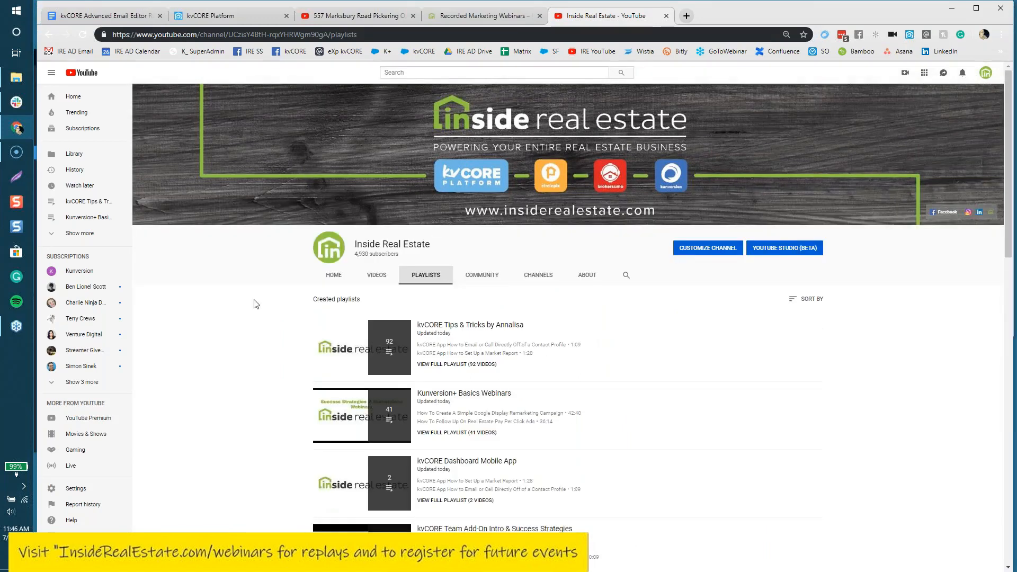
pyautogui.scroll(-1, 250, 304)
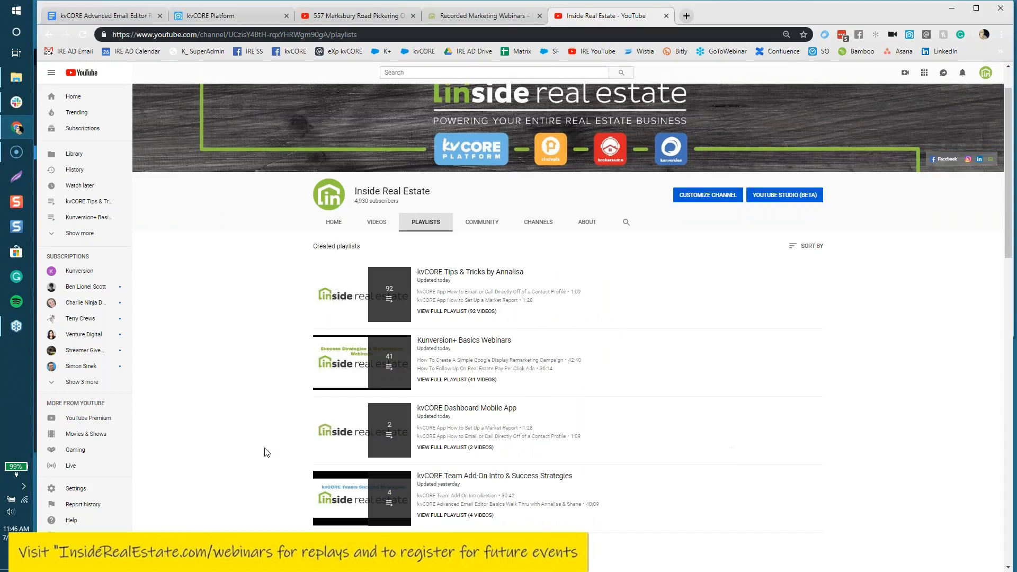
pyautogui.scroll(-3, 268, 451)
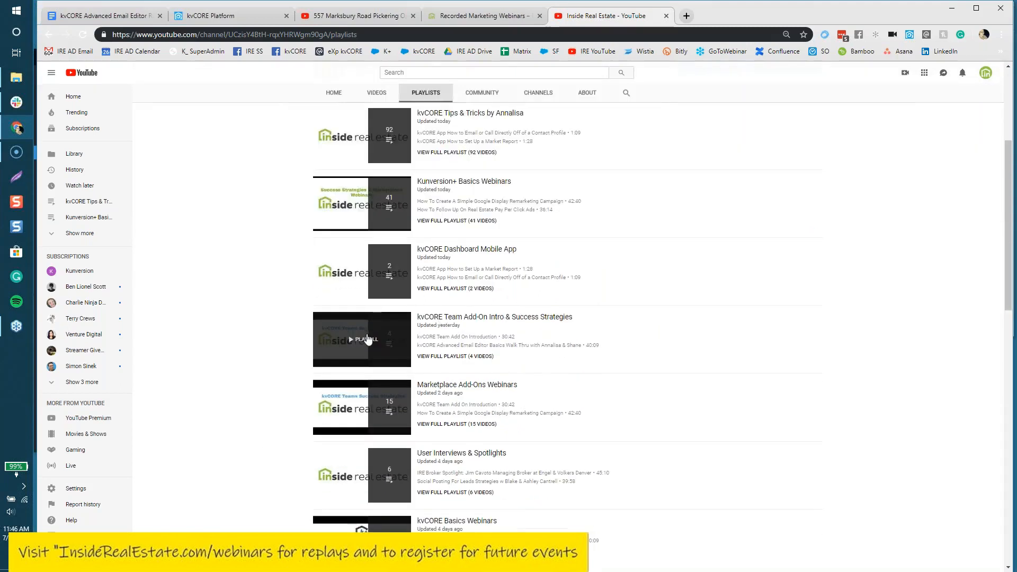
pyautogui.scroll(-1, 265, 424)
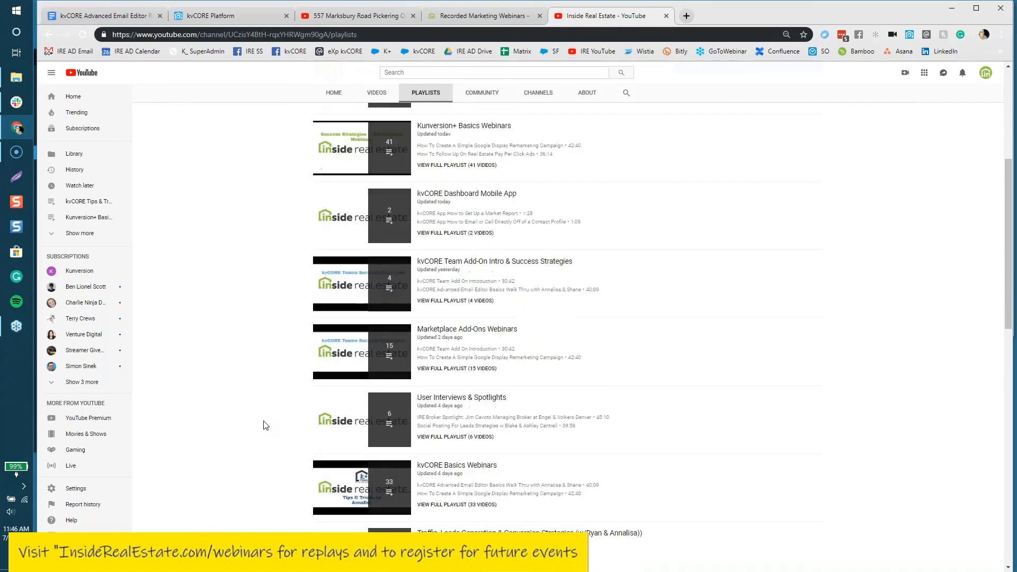
pyautogui.scroll(-2, 266, 425)
pyautogui.scroll(1, 266, 425)
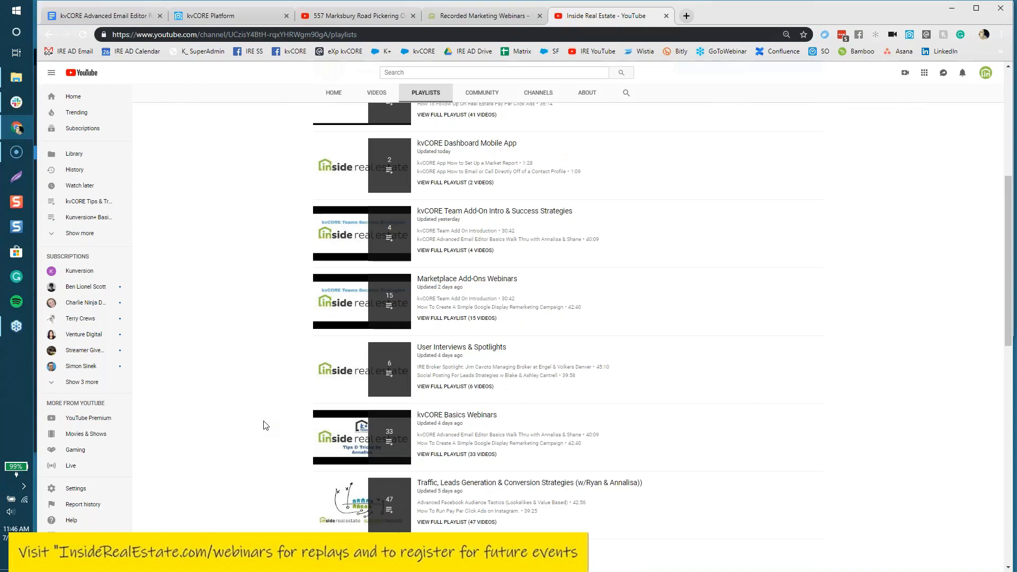
pyautogui.scroll(5, 265, 426)
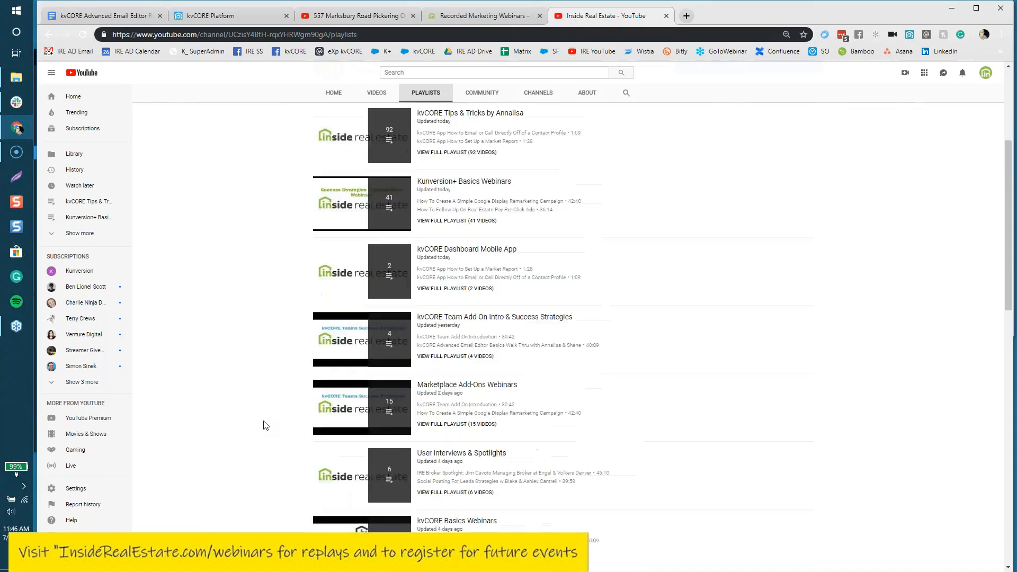
pyautogui.scroll(2, 265, 426)
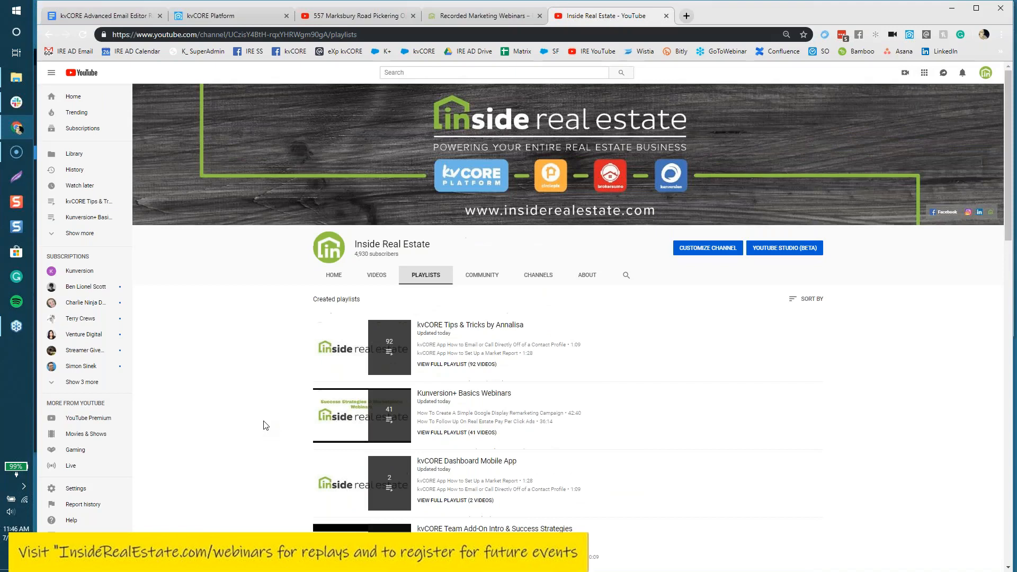